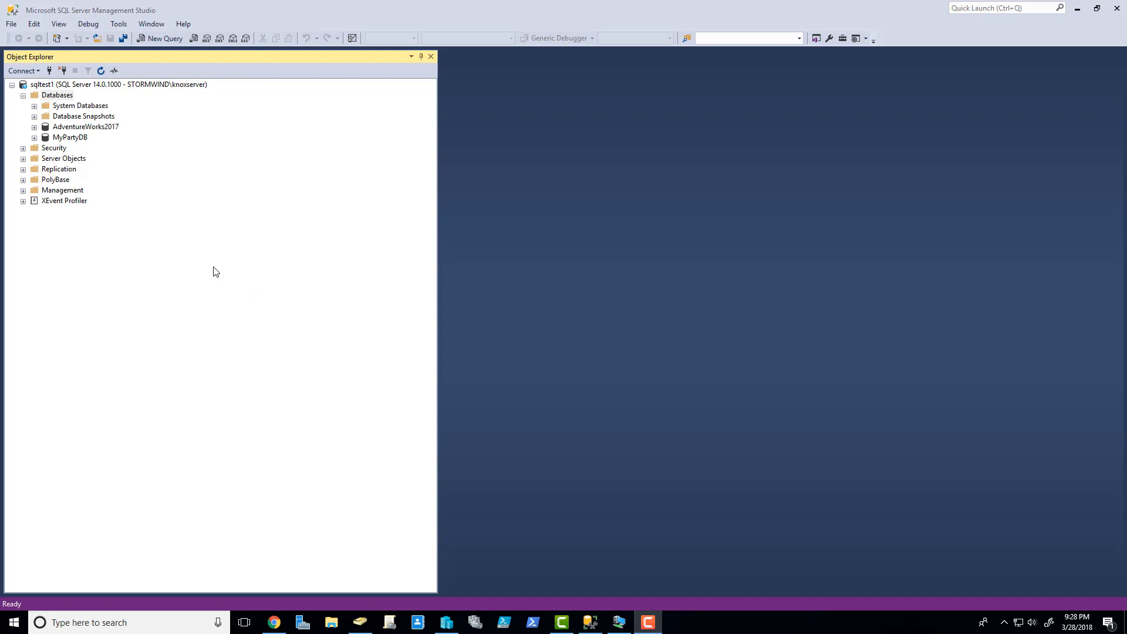
- Collapse Databases, peek into Management and Replication, then expand sqltest1's Security folder to show Logins, Server Roles, Credentials and Audits
left_click(23, 96)
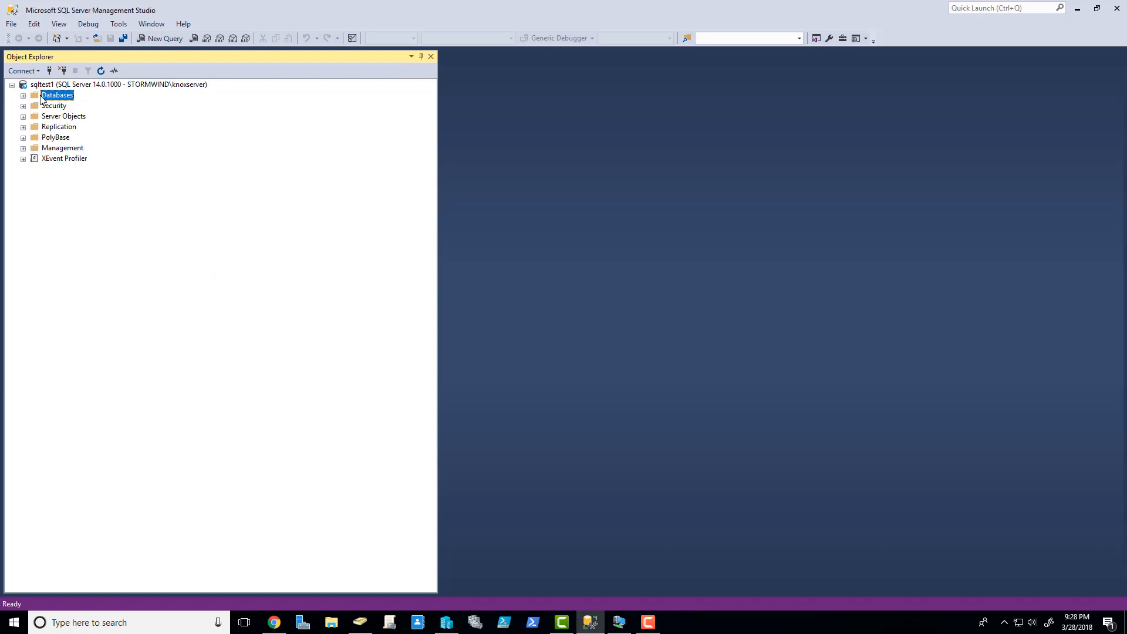
left_click(50, 86)
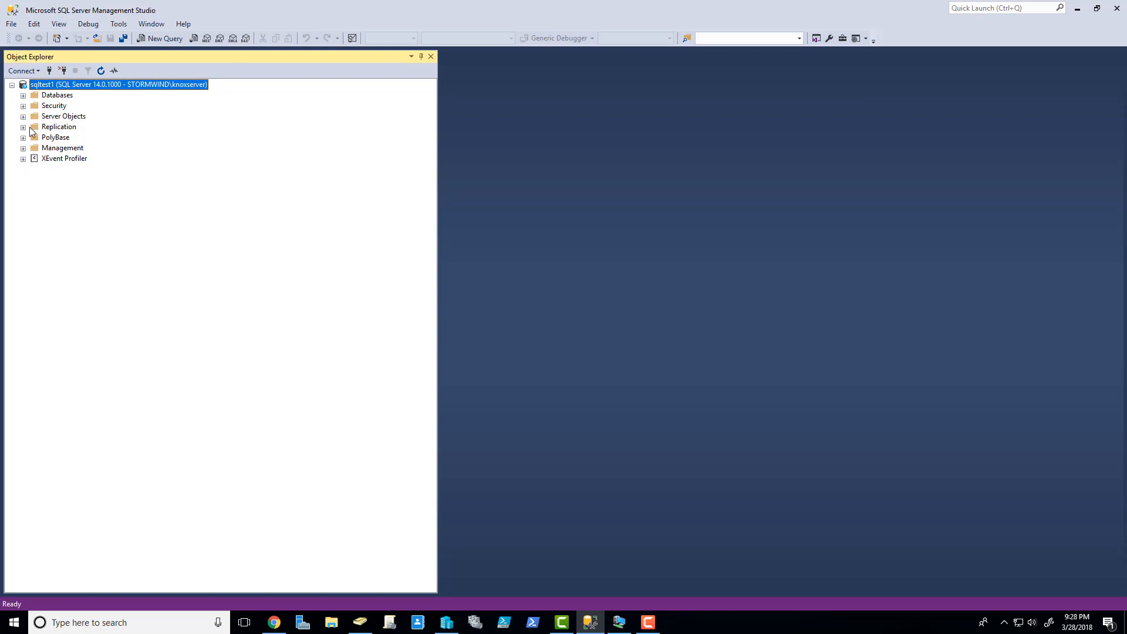
left_click(23, 149)
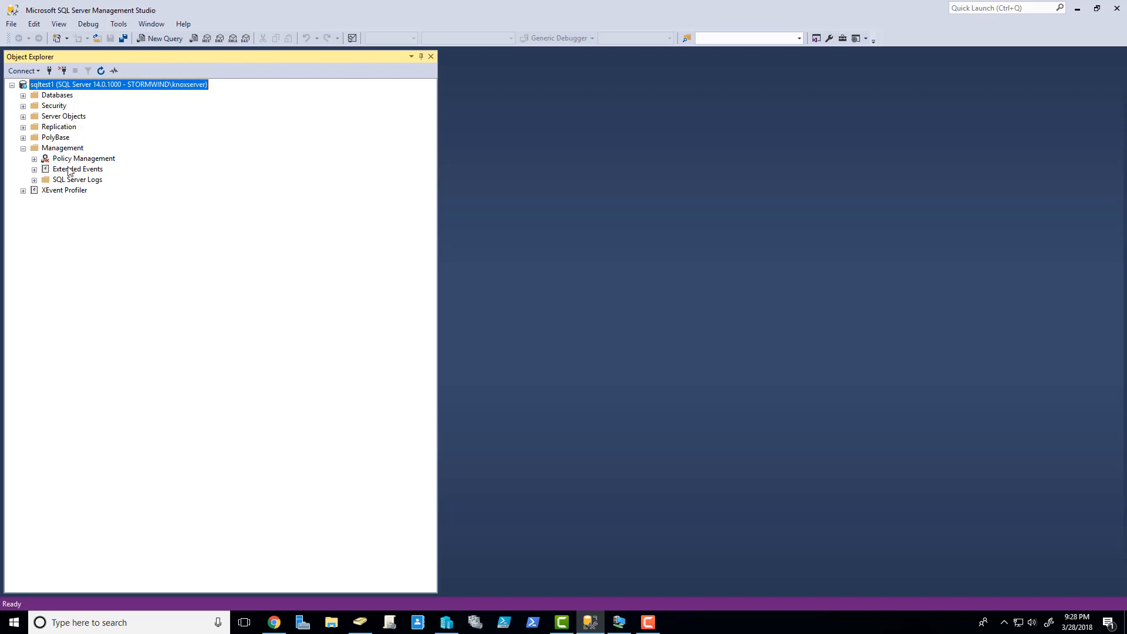
left_click(23, 127)
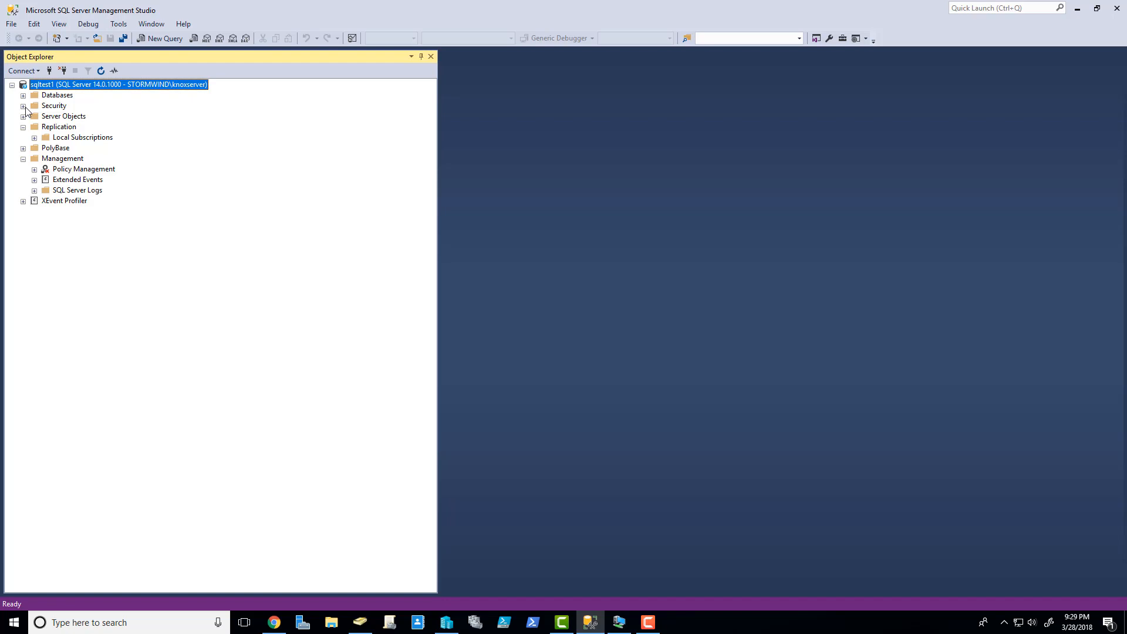
left_click(22, 127)
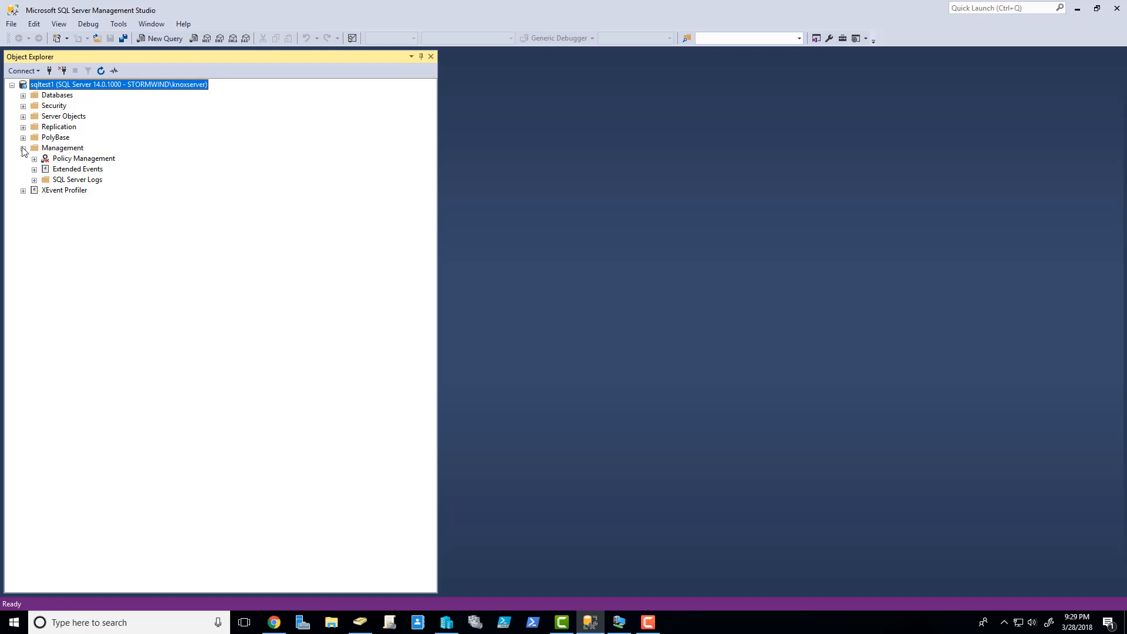
left_click(23, 148)
left_click(23, 107)
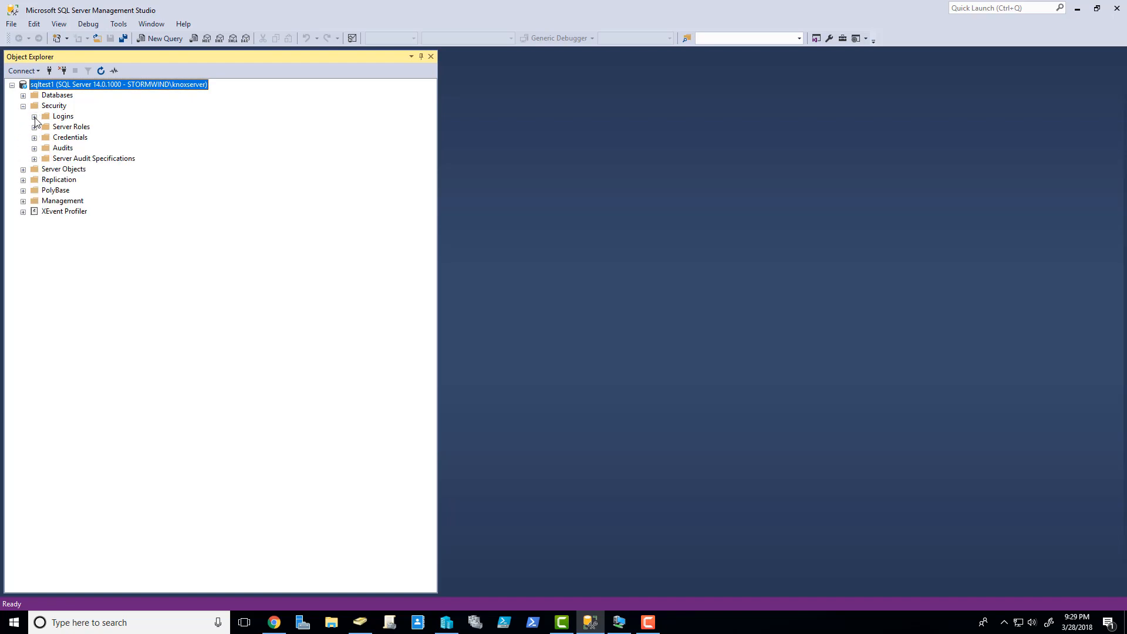
- Expand Logins and Server Roles under Security and highlight the sysadmin role
left_click(34, 116)
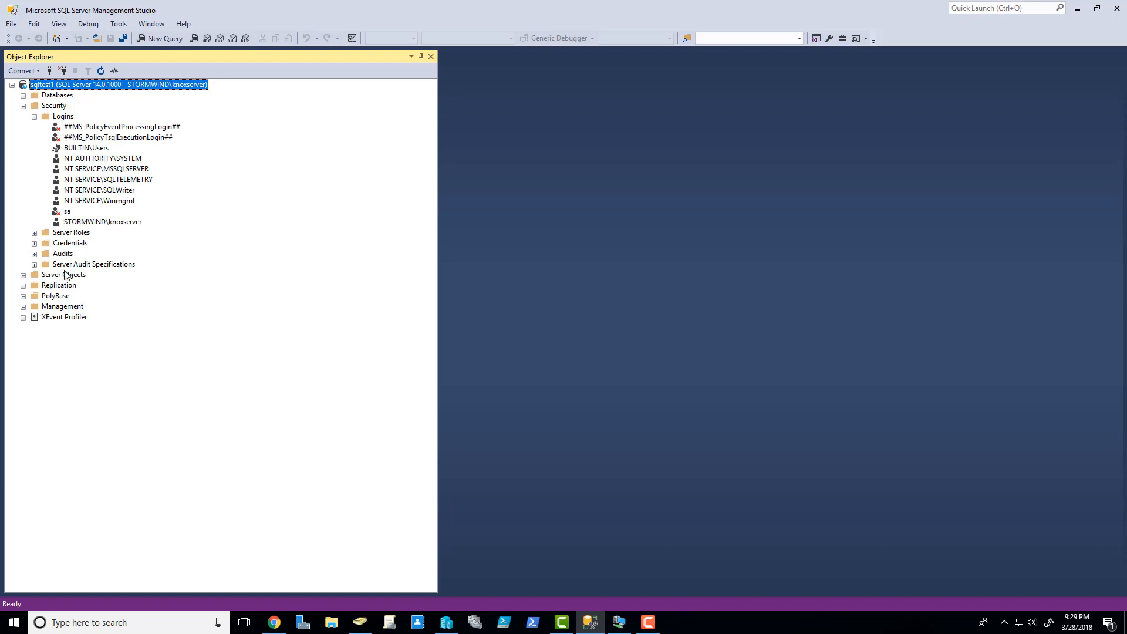
left_click(34, 233)
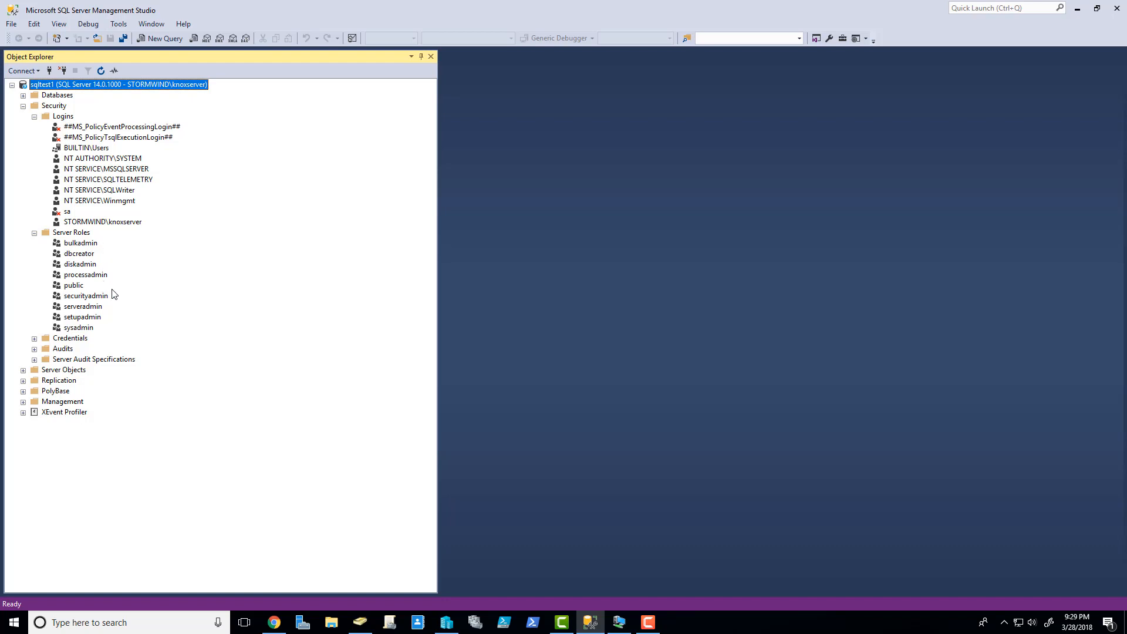
left_click(80, 329)
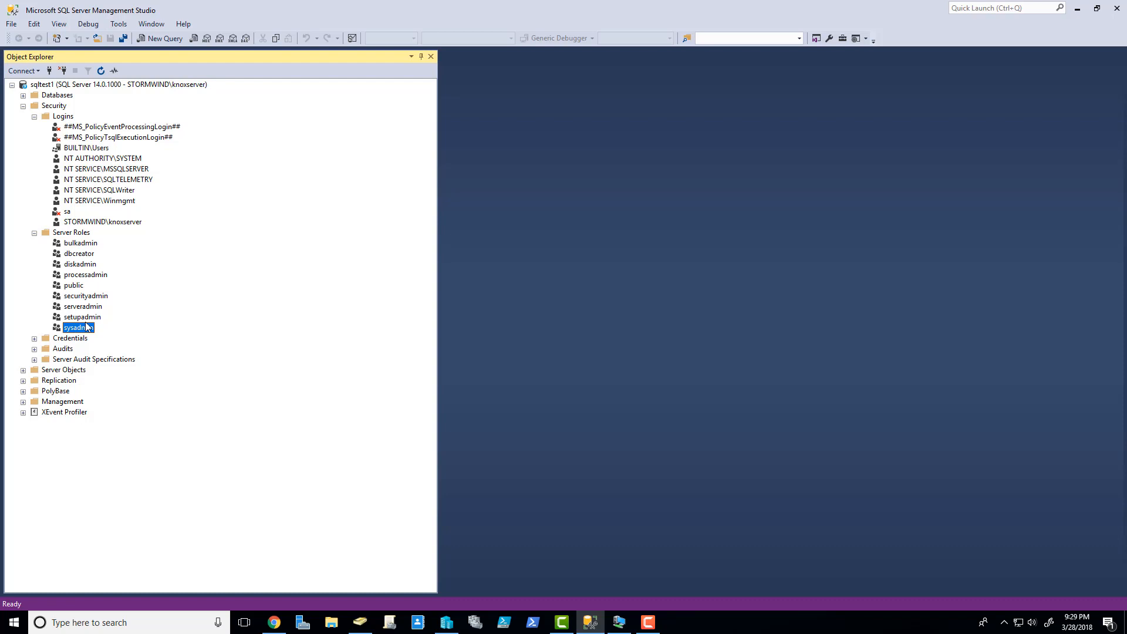
- Step through the server roles dbcreator, diskadmin, securityadmin, serveradmin, sysadmin and public
left_click(67, 235)
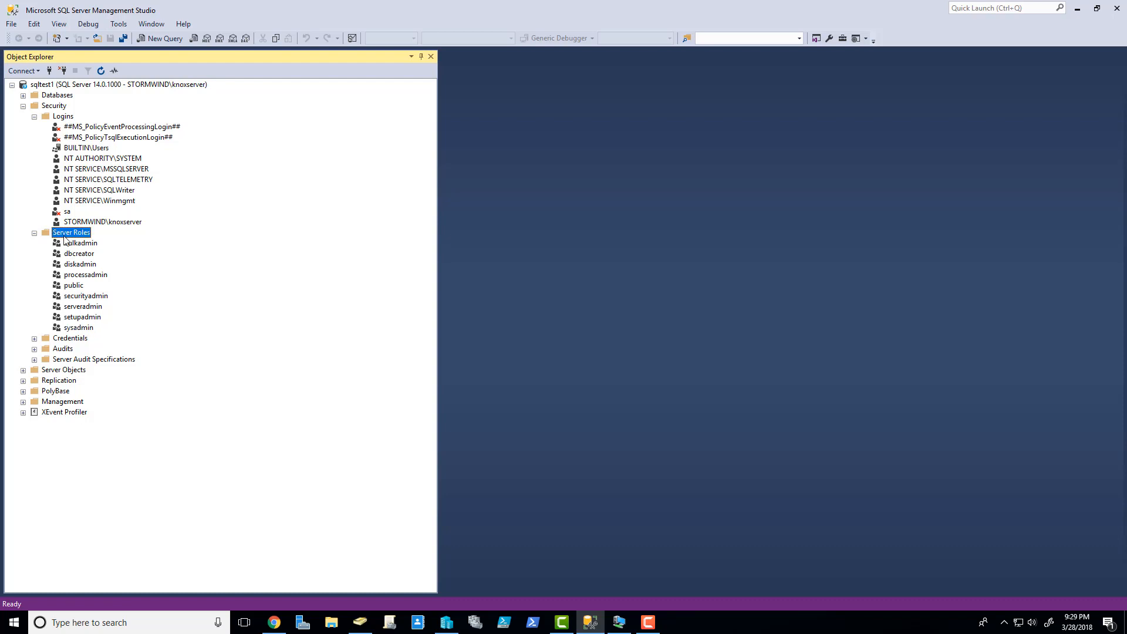
left_click(93, 253)
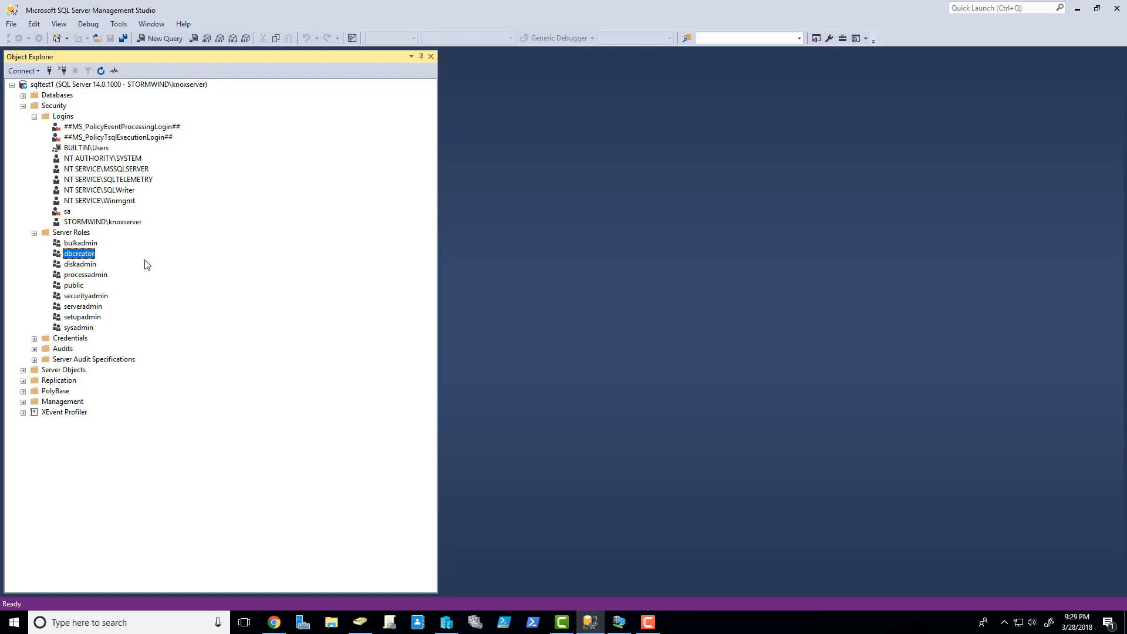
left_click(88, 264)
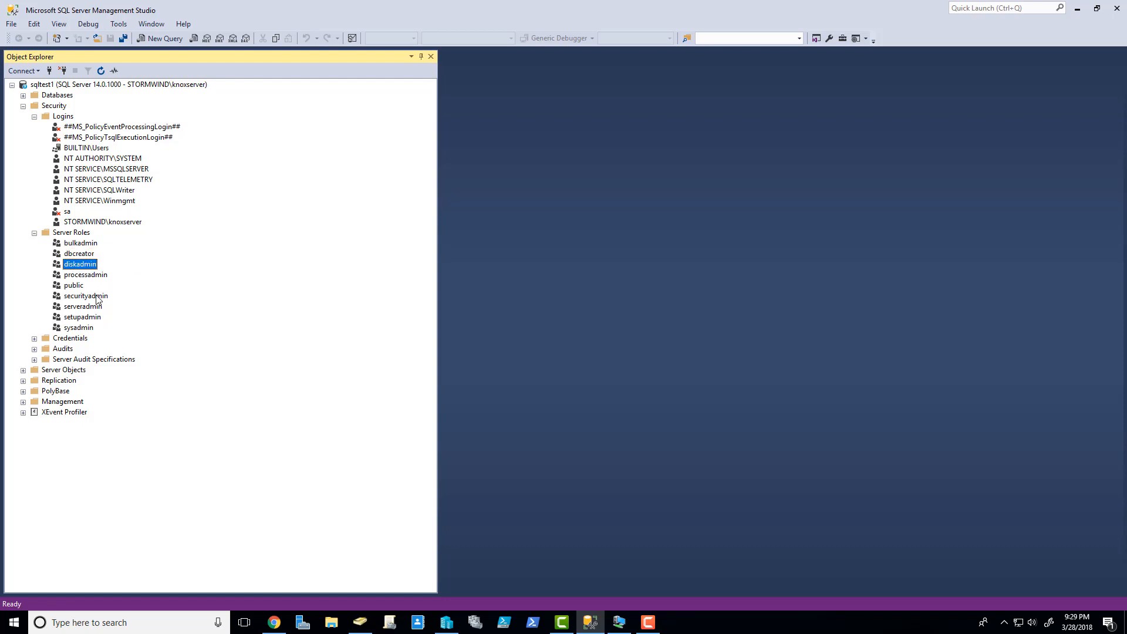
left_click(94, 297)
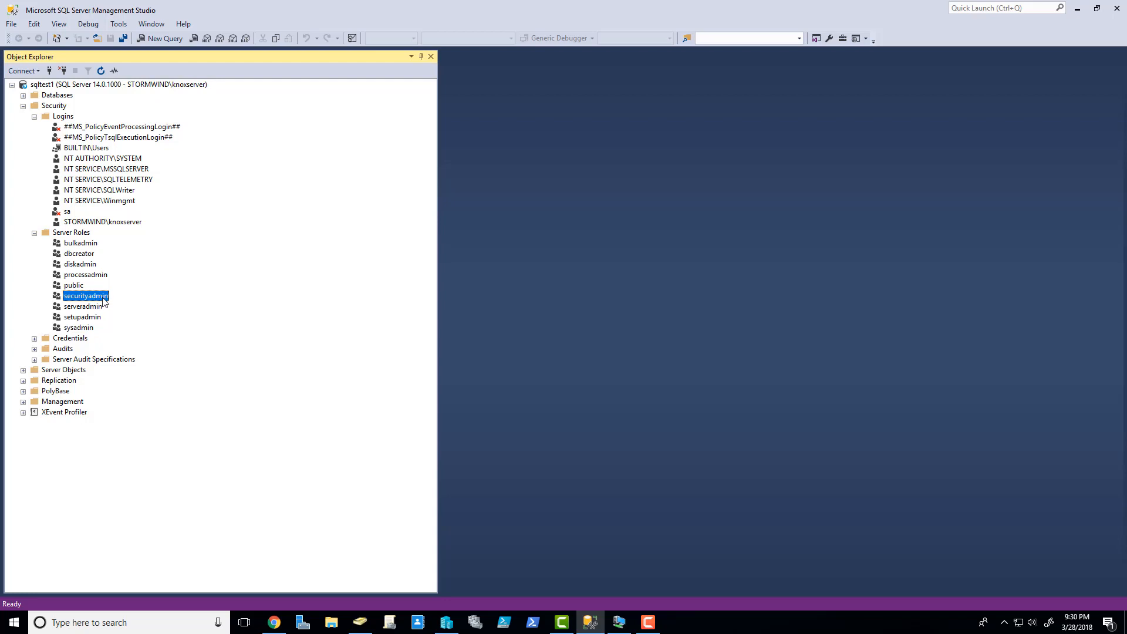
left_click(85, 307)
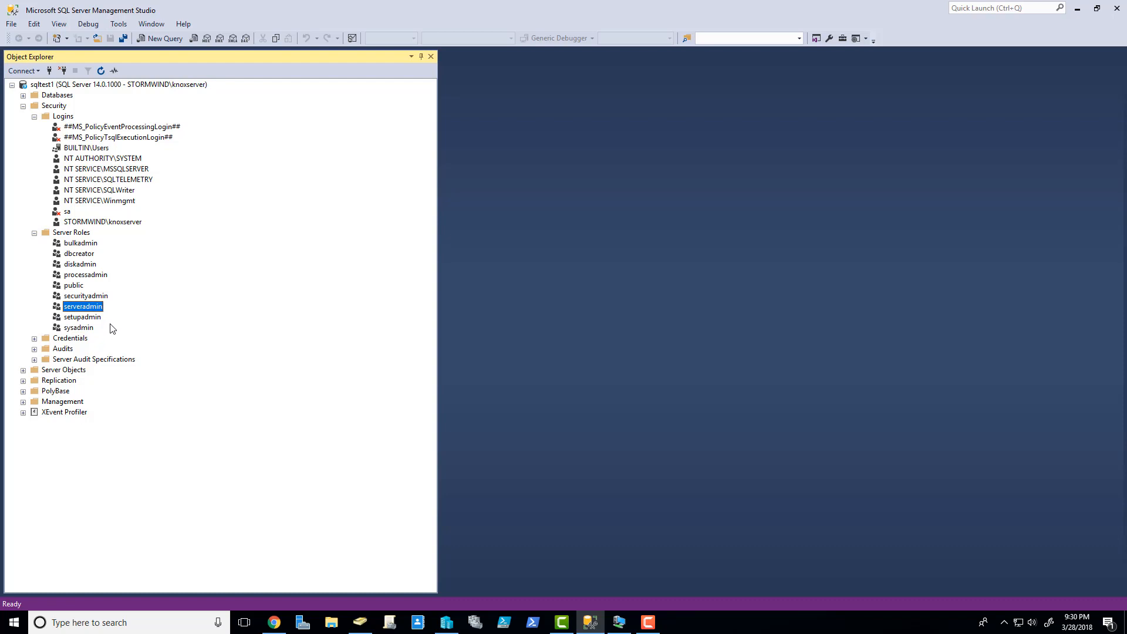
left_click(89, 328)
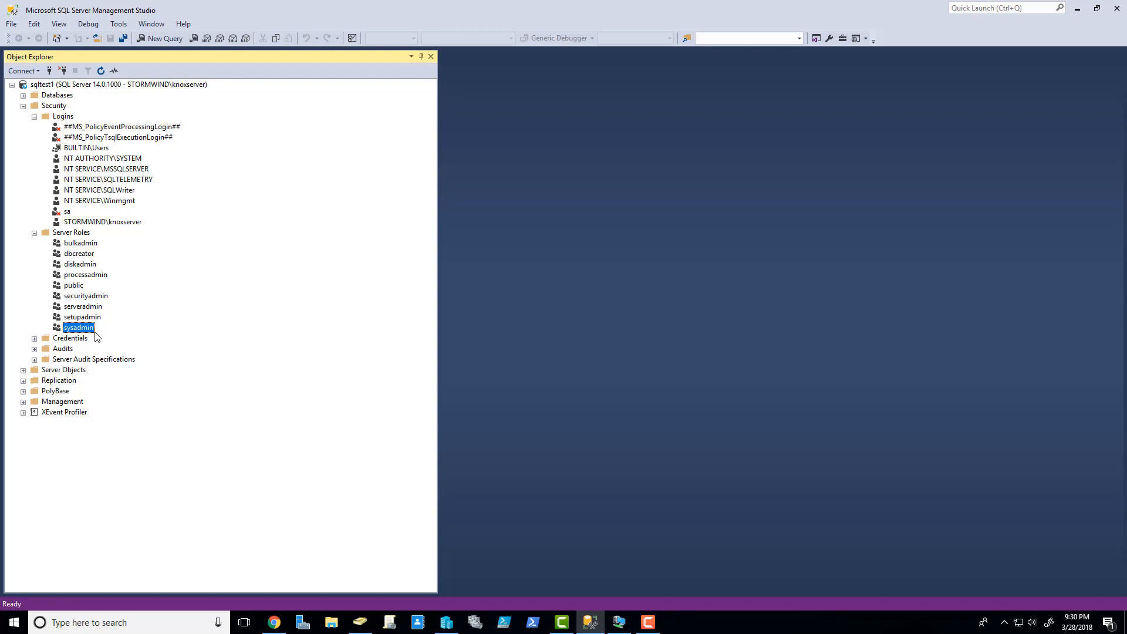
left_click(79, 285)
- Revisit dbcreator and public, then expand Databases to show AdventureWorks2017 and MyPartyDB
left_click(87, 255)
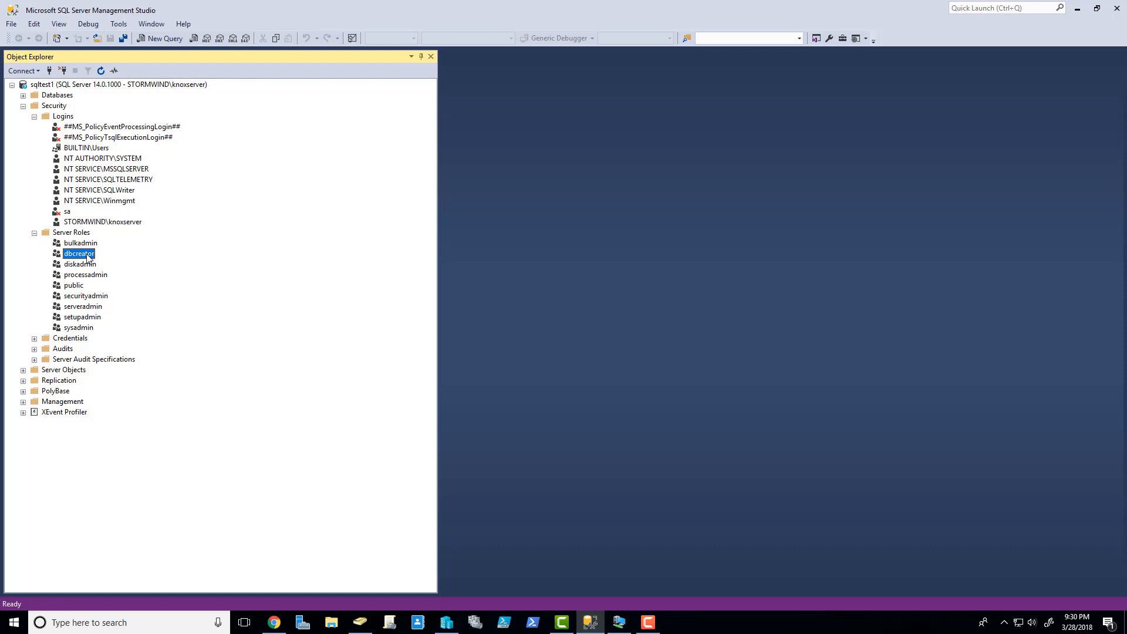
left_click(79, 287)
left_click(24, 95)
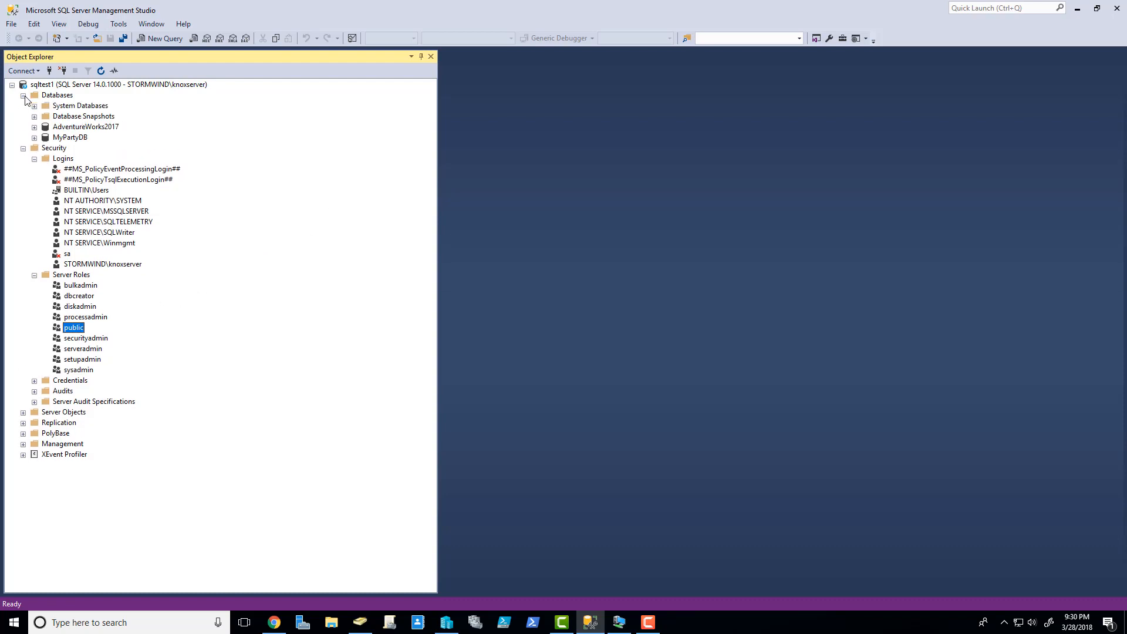
left_click(34, 138)
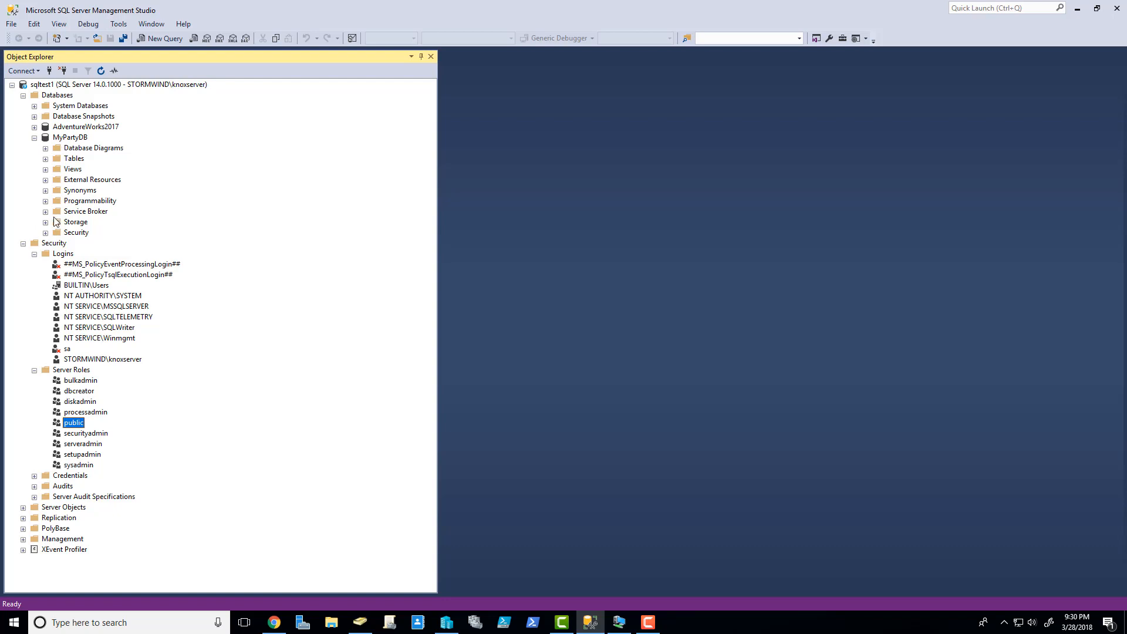
left_click(46, 233)
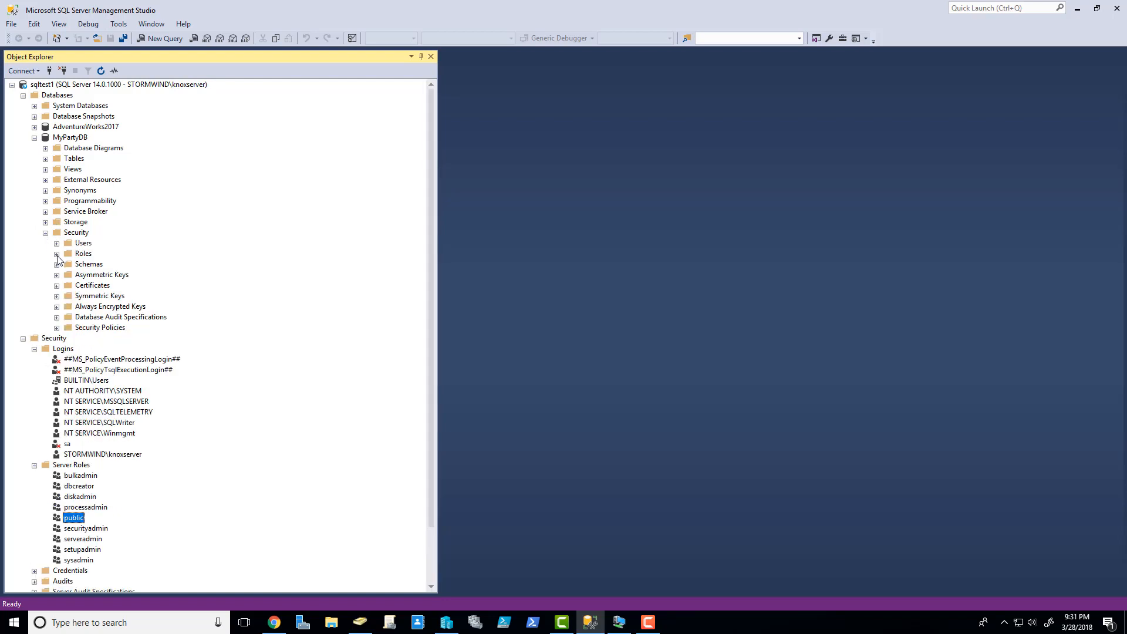
left_click(57, 254)
left_click(68, 264)
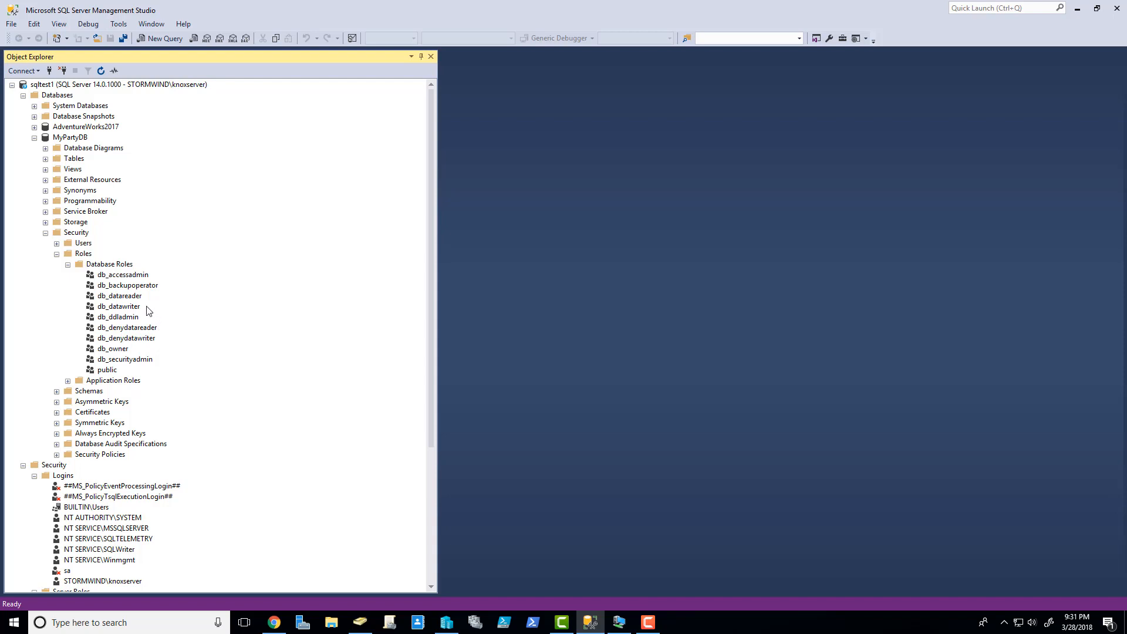
left_click(133, 298)
left_click(132, 307)
left_click(142, 359)
left_click(126, 328)
left_click(110, 350)
scroll(117, 354, "down", 6)
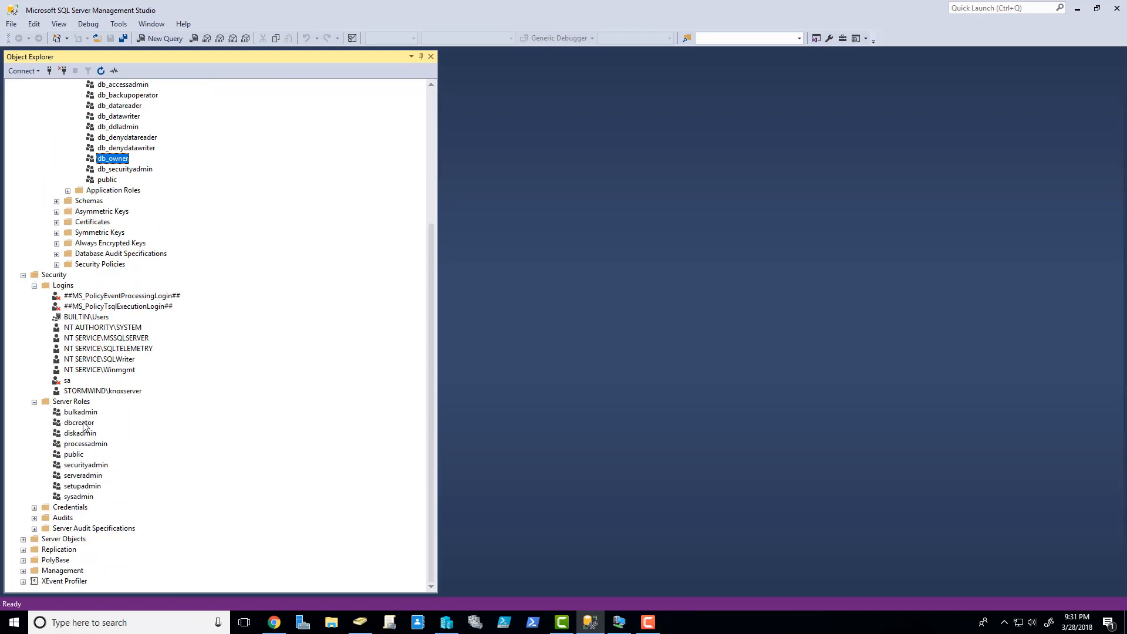
left_click(72, 455)
scroll(82, 457, "up", 6)
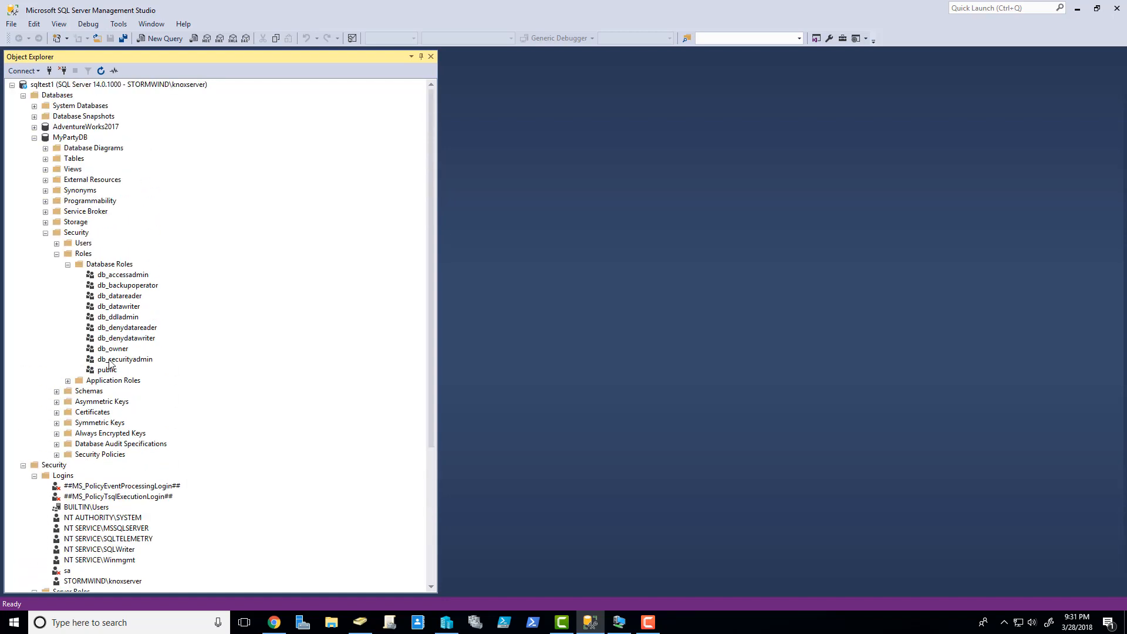
left_click(123, 349)
left_click(34, 128)
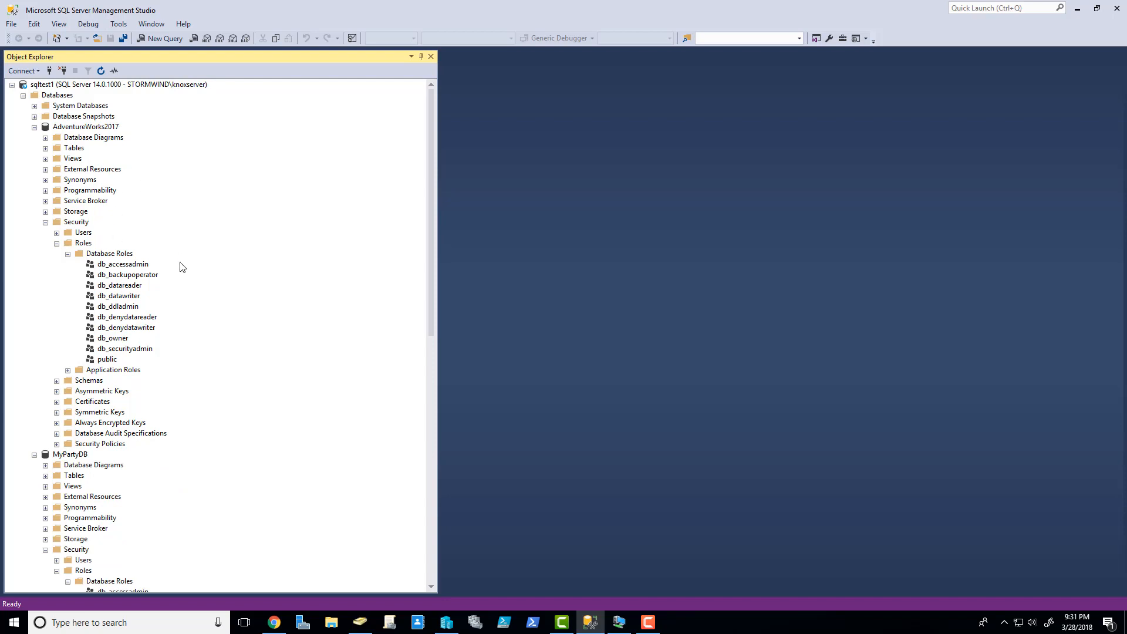
scroll(135, 257, "down", 3)
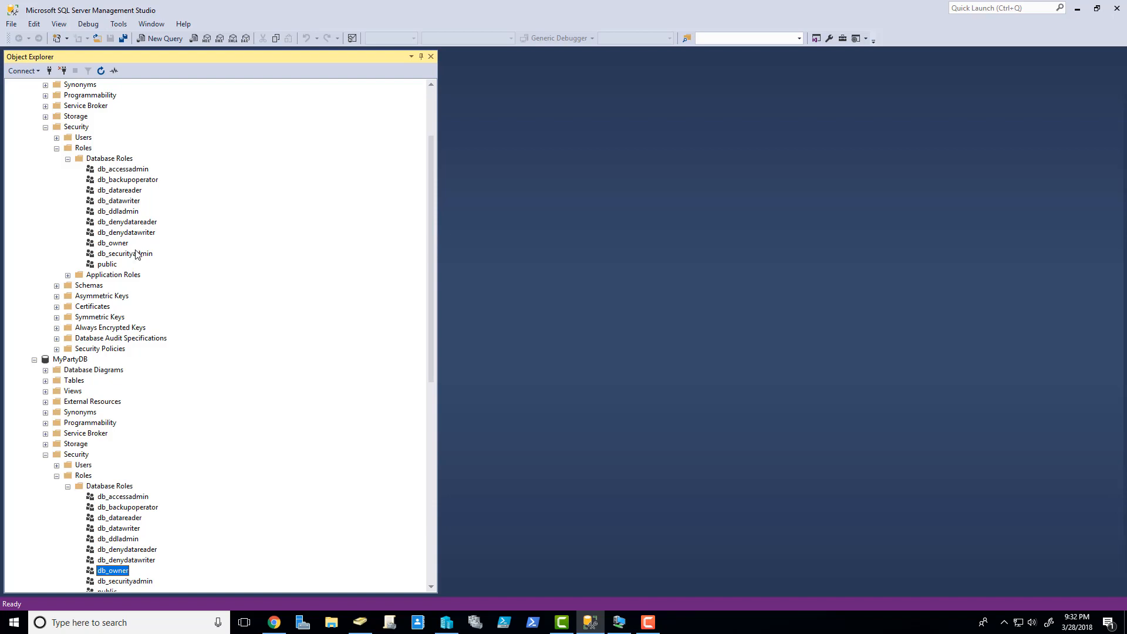
left_click(34, 359)
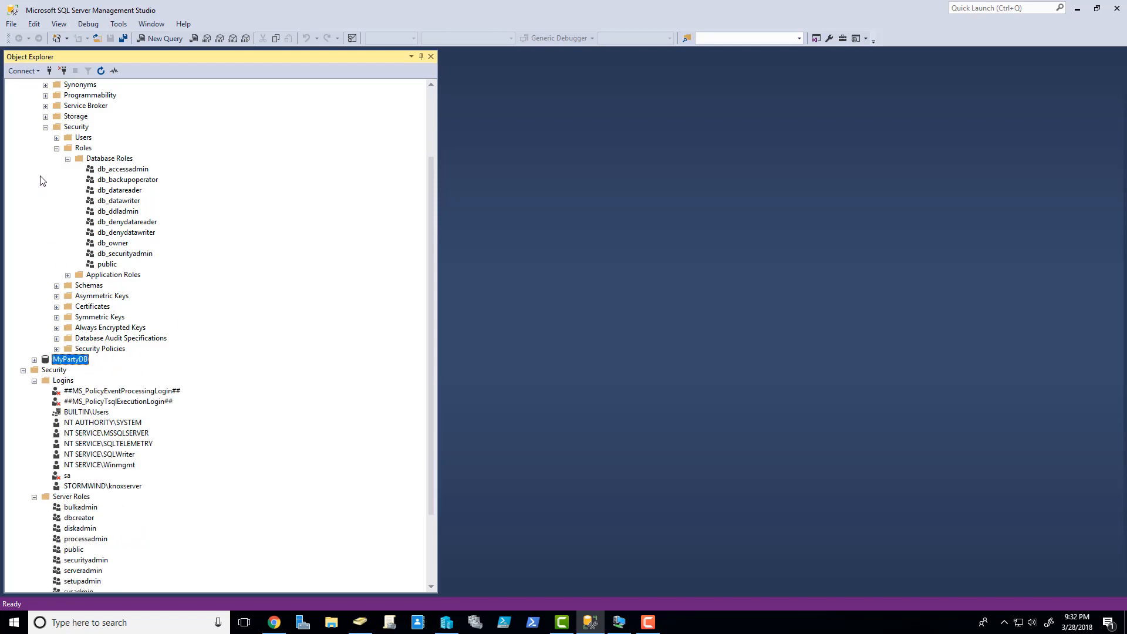
scroll(41, 145, "up", 3)
left_click(46, 222)
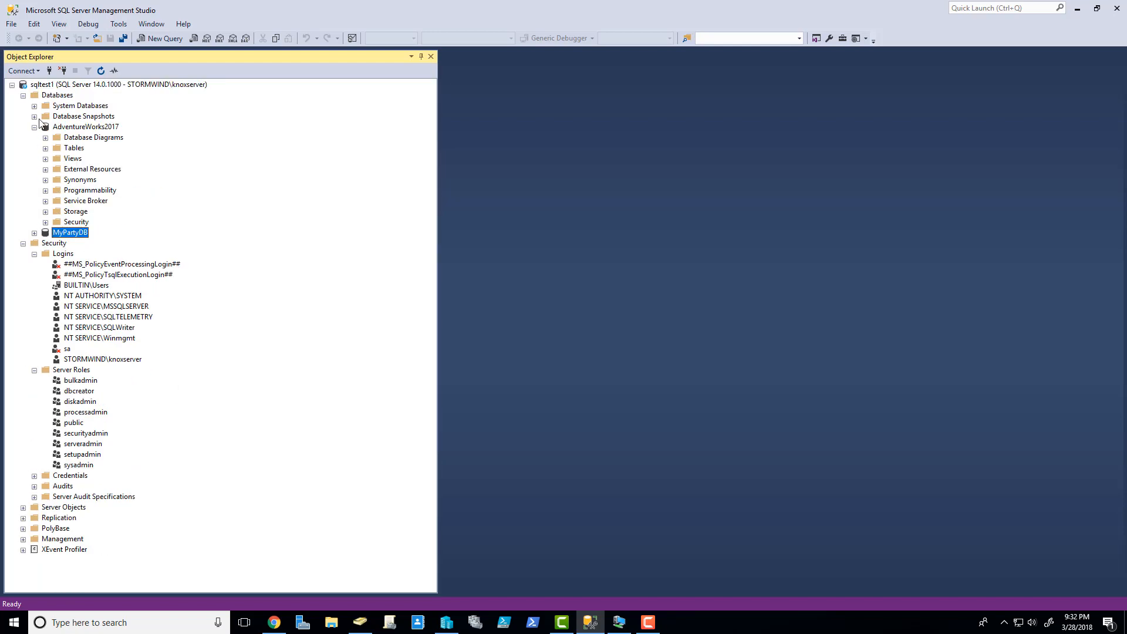
left_click(34, 127)
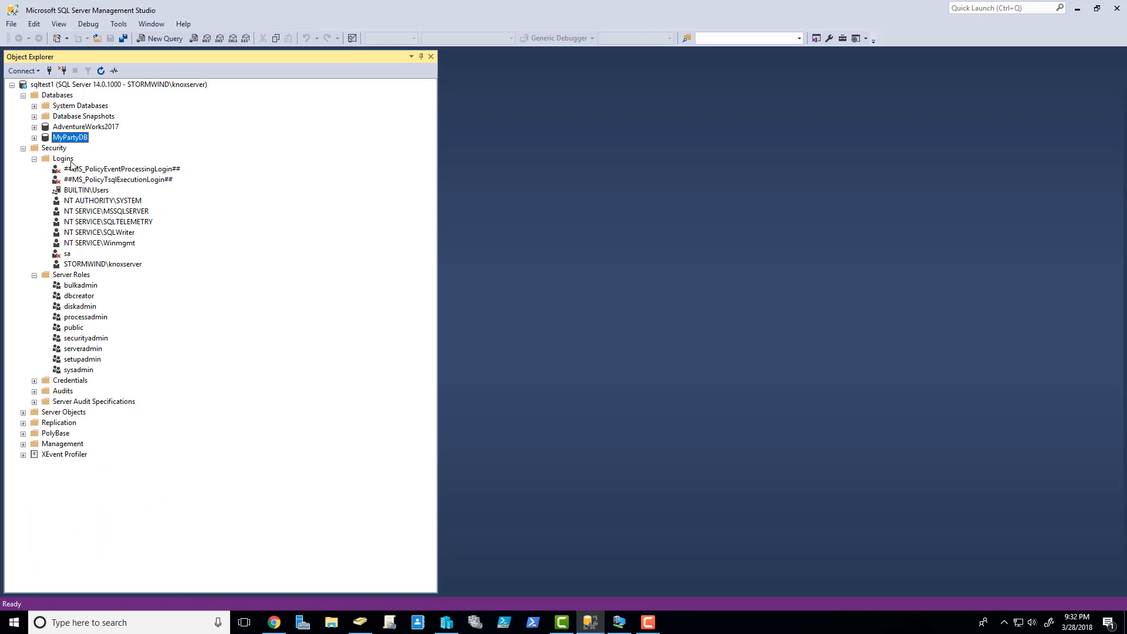
- Start a new login named MyTestUser using SQL Server authentication
right_click(67, 161)
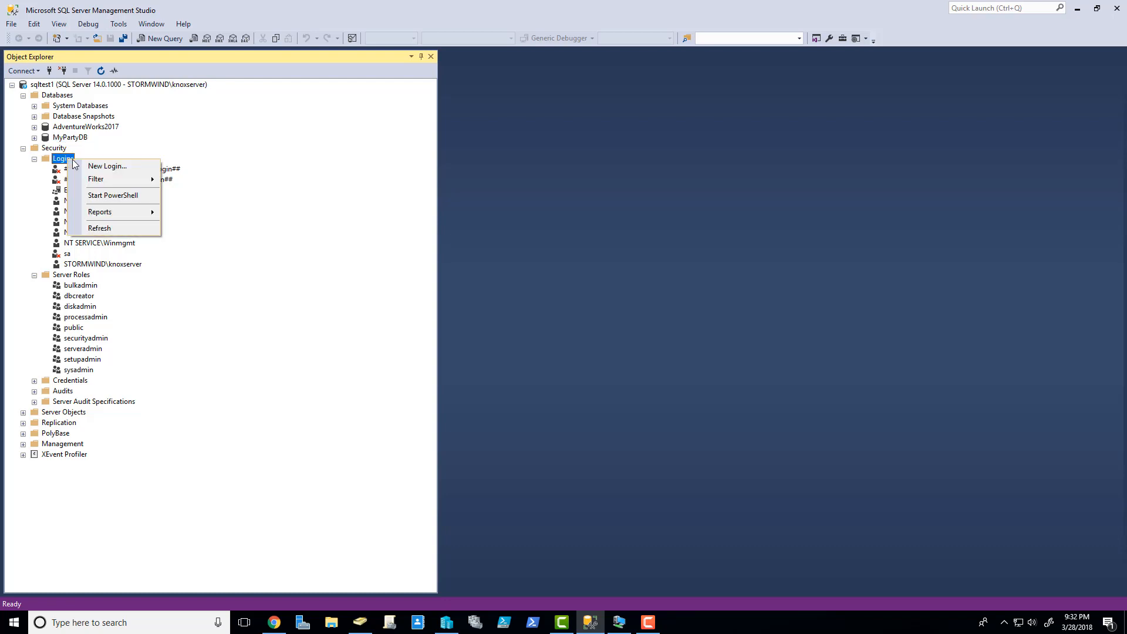
left_click(90, 167)
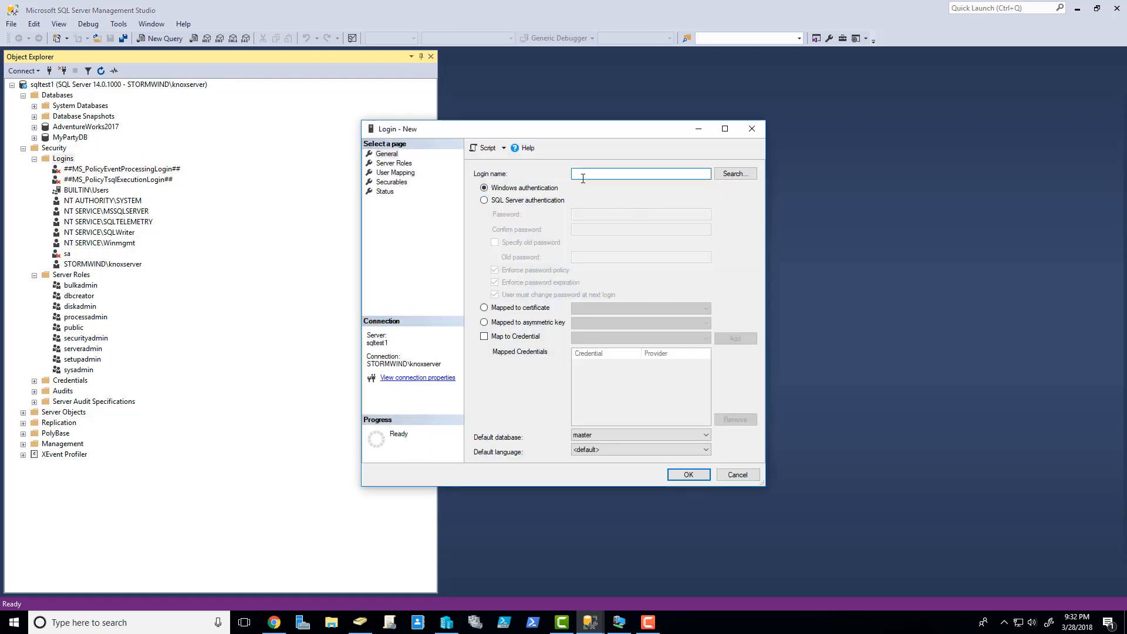
left_click(484, 199)
left_click(581, 173)
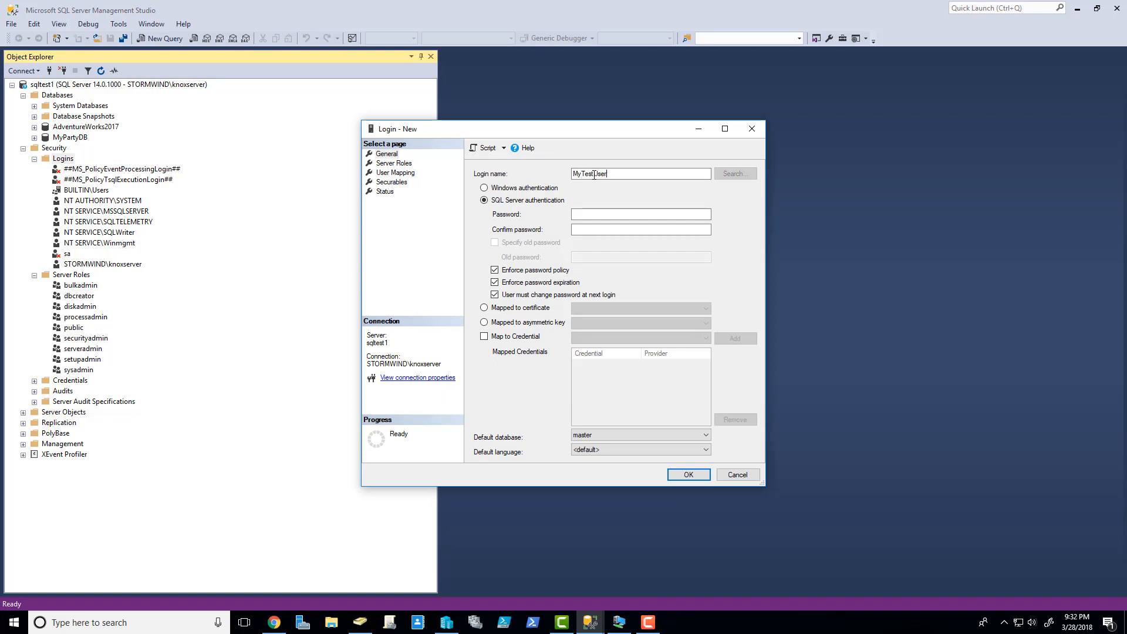
- Enter and confirm the login's password, then view its Server Roles page
left_click(600, 215)
type("Pas")
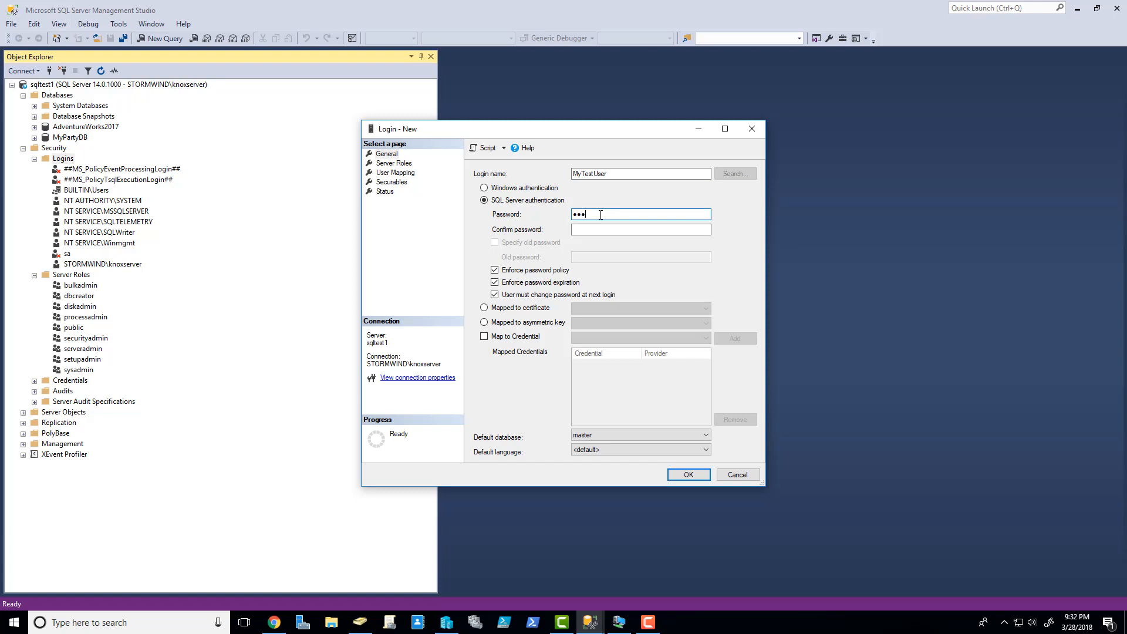
type("sword1")
key("Tab")
type("Pass")
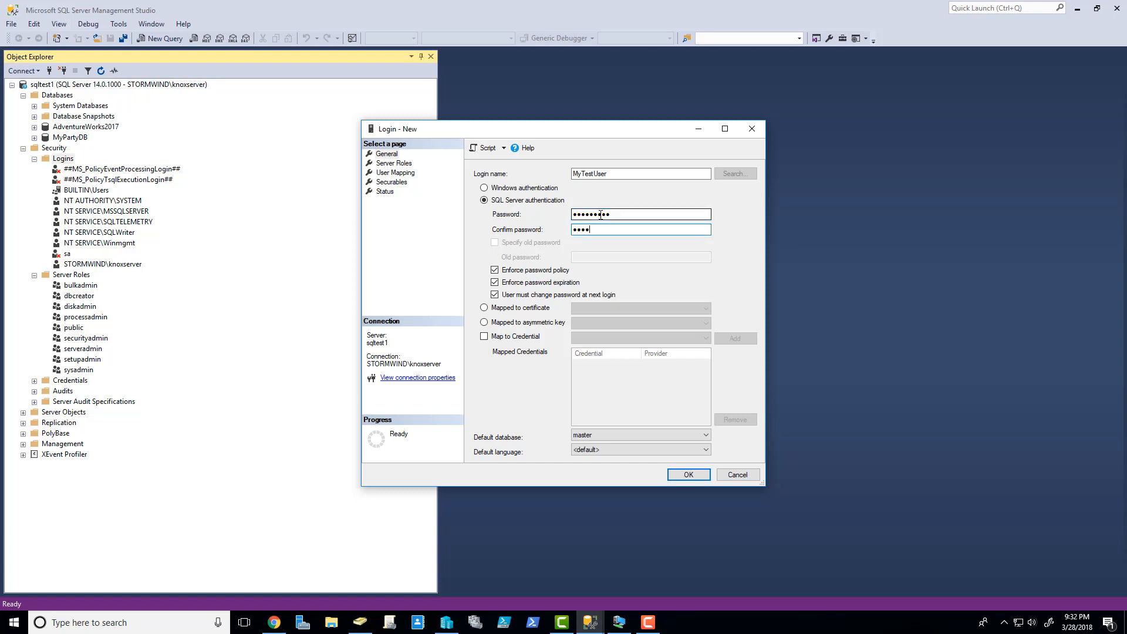
left_click(392, 164)
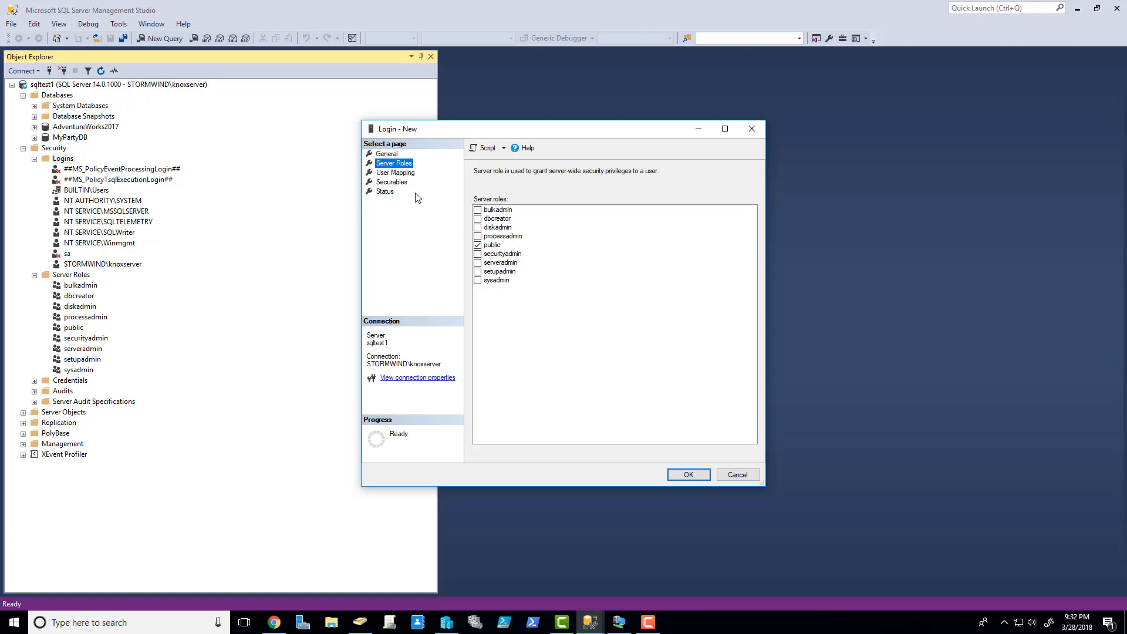
- Map MyTestUser to MyPartyDB with the db_owner role
left_click(399, 174)
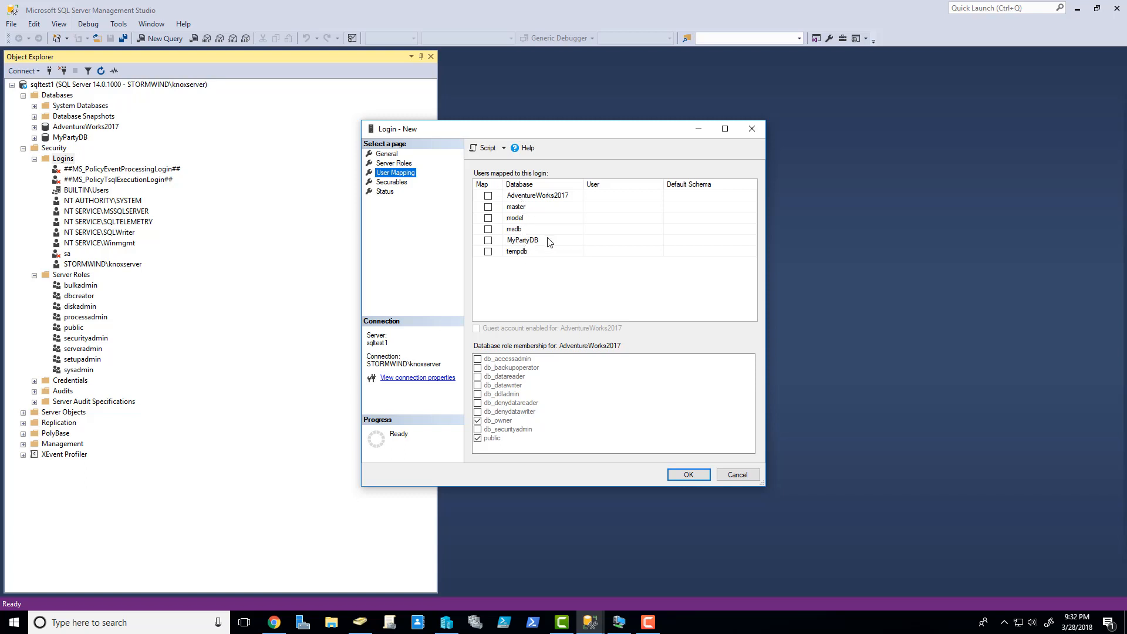
left_click(487, 241)
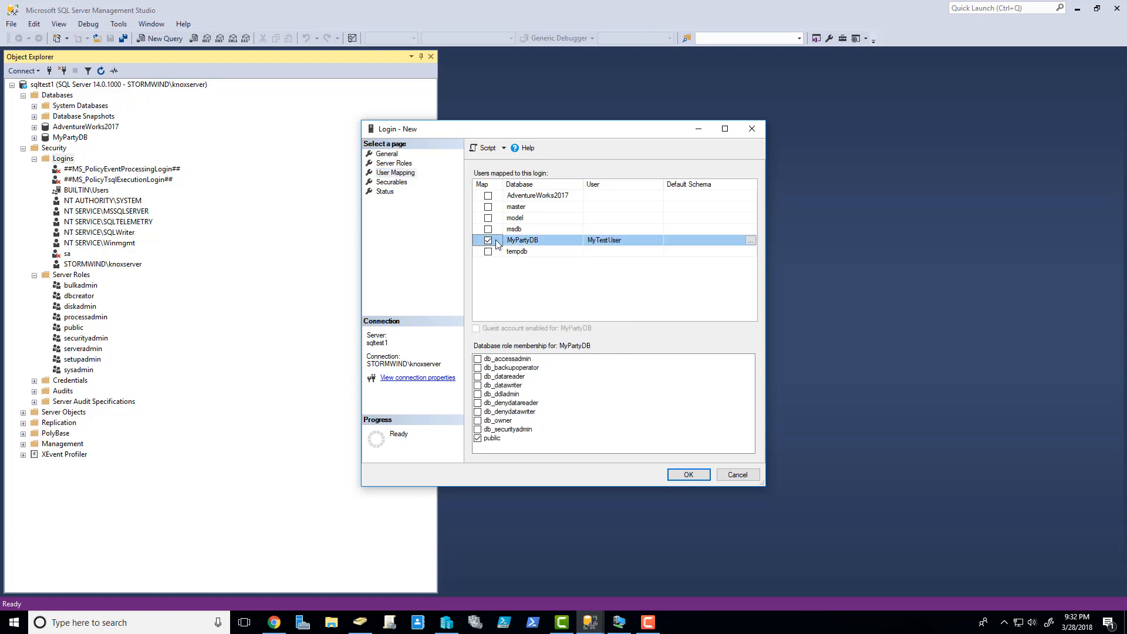
left_click(478, 437)
left_click(478, 421)
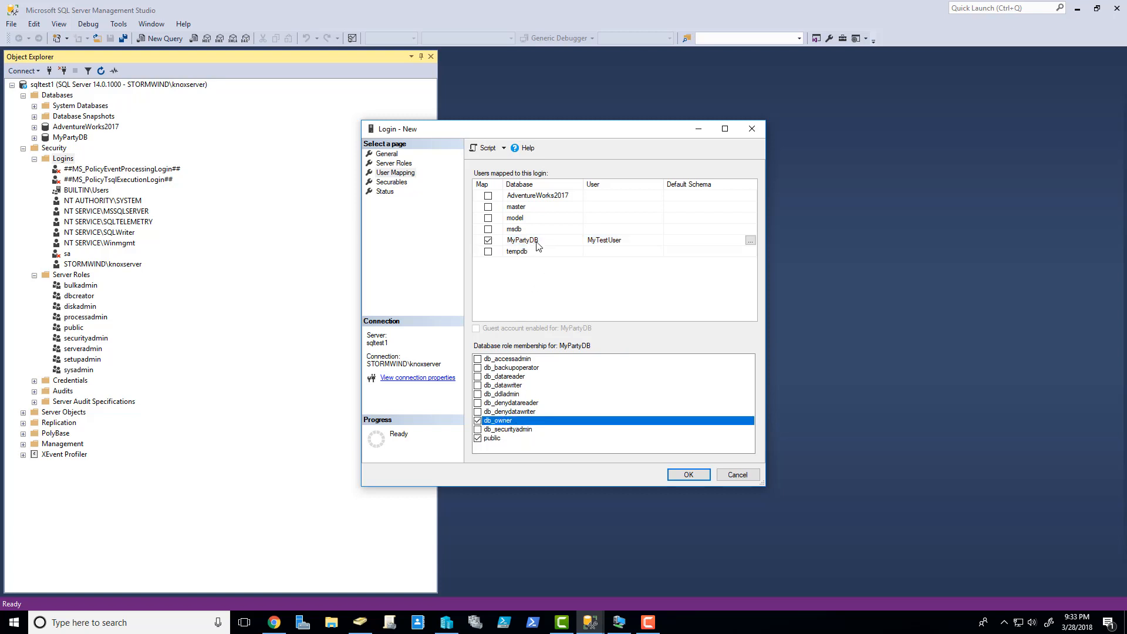
left_click(395, 163)
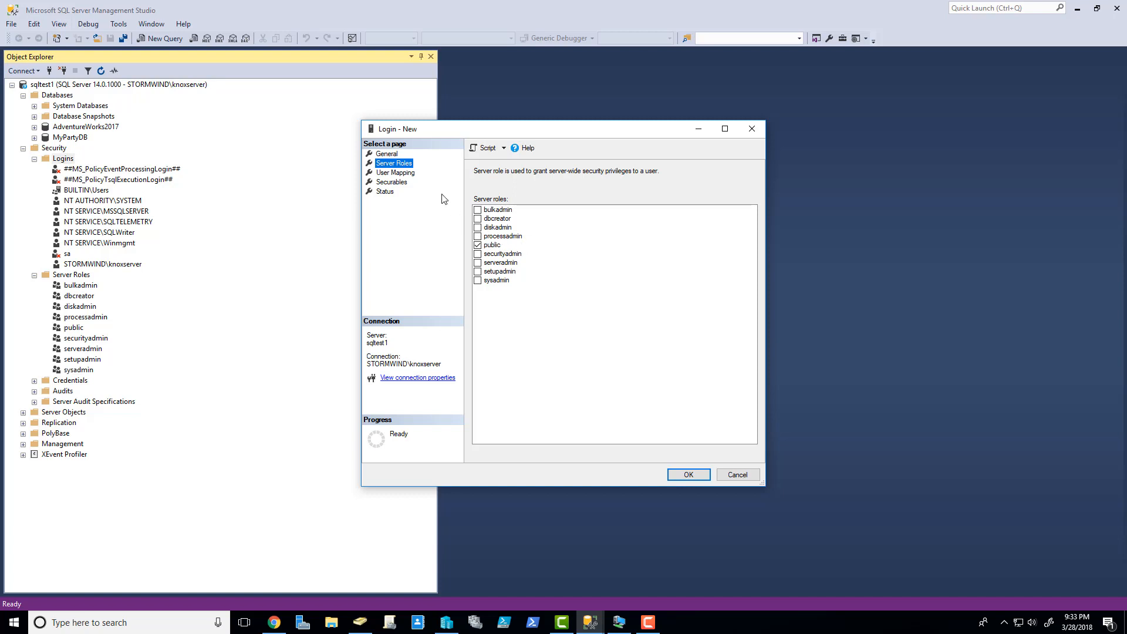
left_click(399, 173)
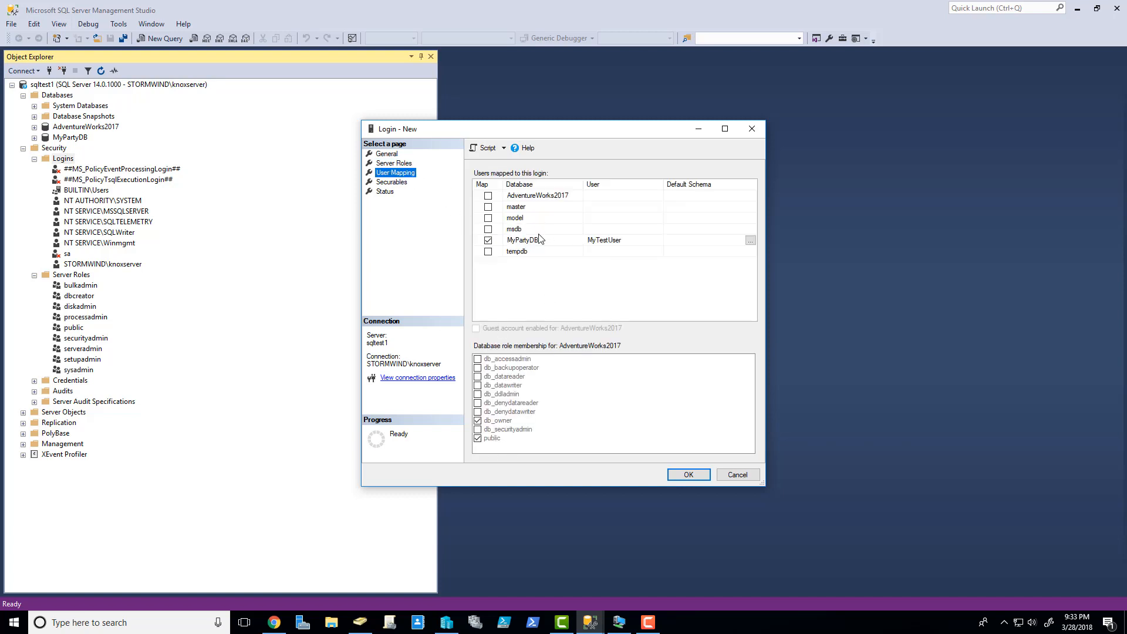
- Map MyTestUser to AdventureWorks2017 with db_denydatareader and create the login
left_click(533, 197)
left_click(488, 195)
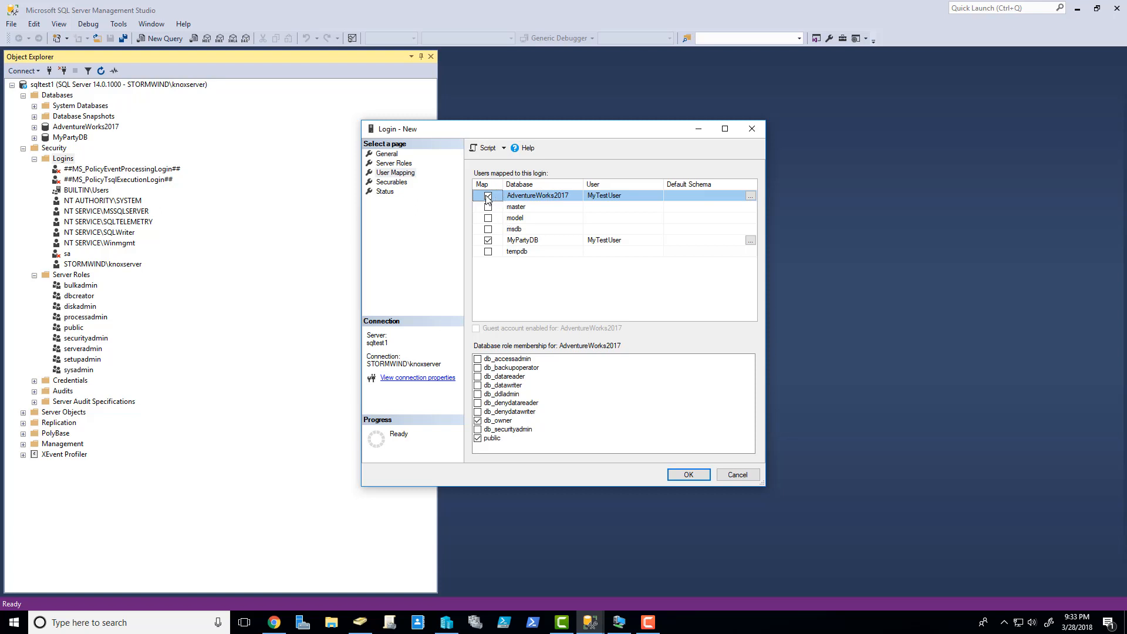
left_click(488, 195)
left_click(517, 246)
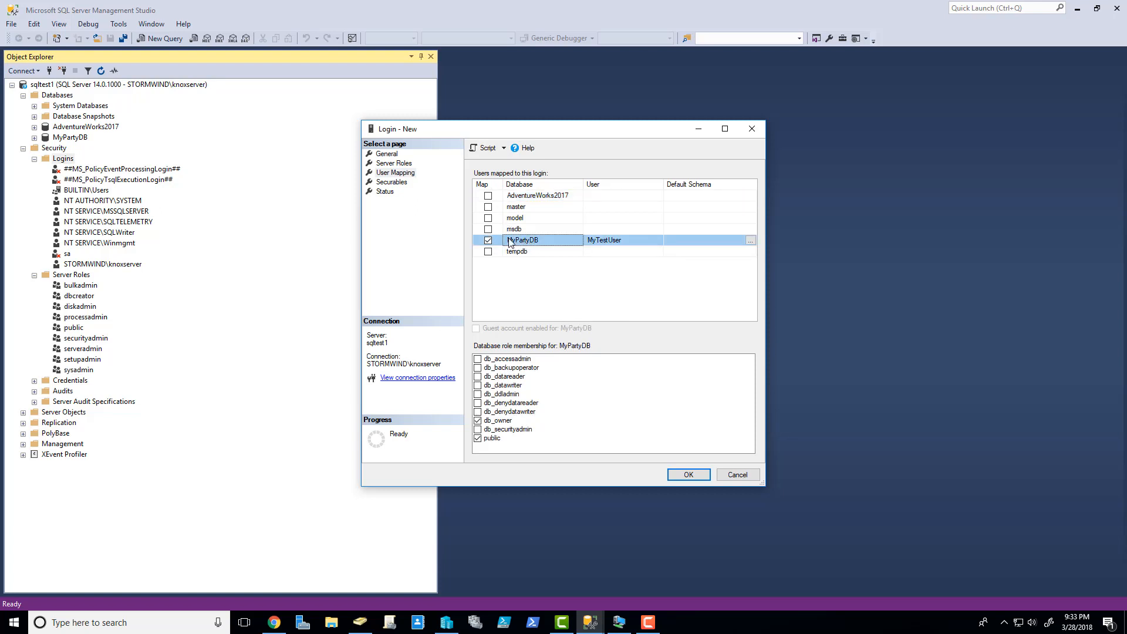
left_click(538, 198)
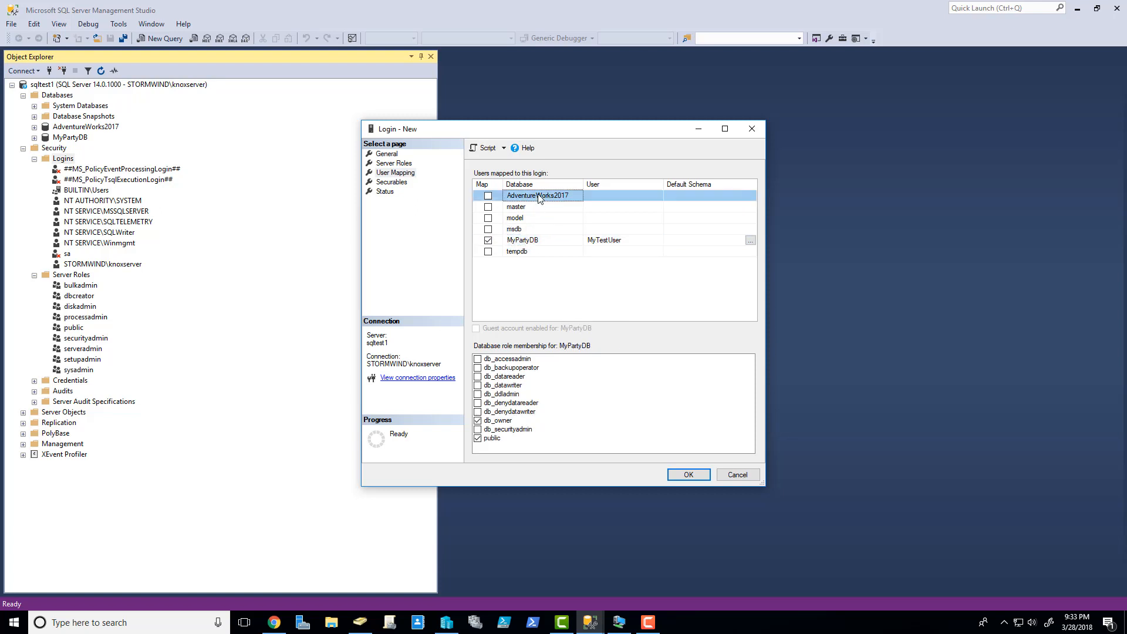
left_click(488, 195)
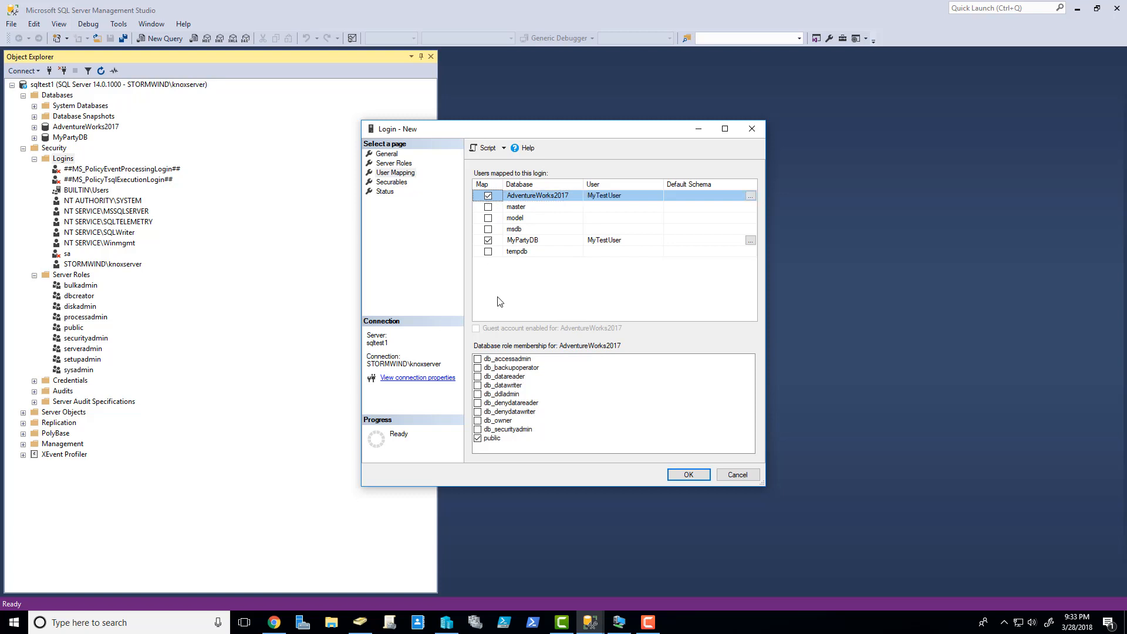
left_click(477, 403)
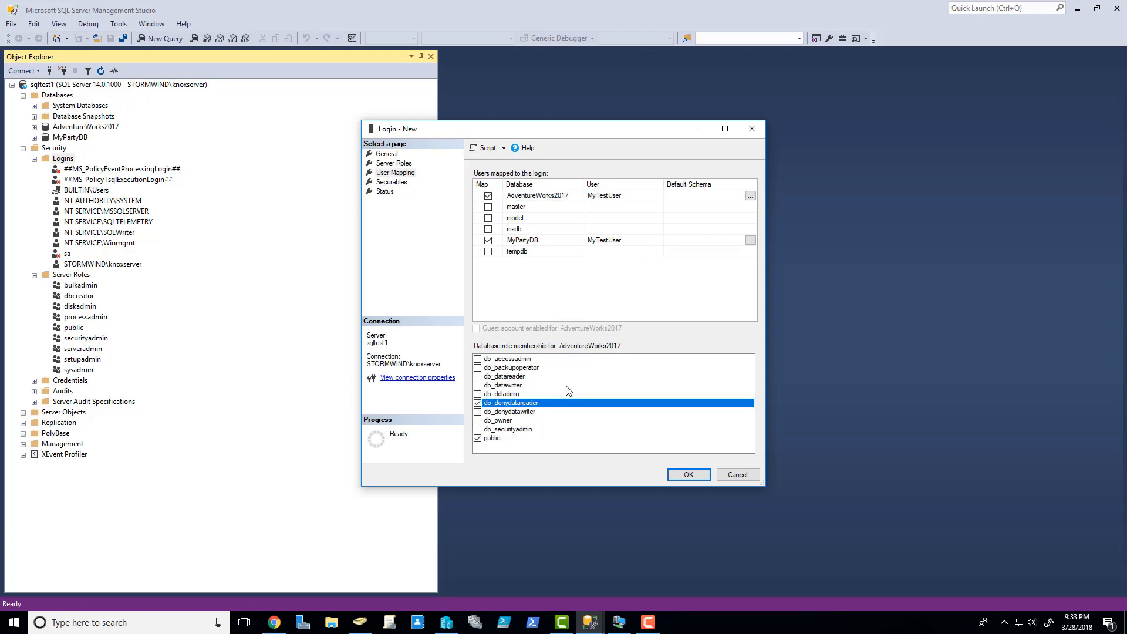
left_click(479, 438)
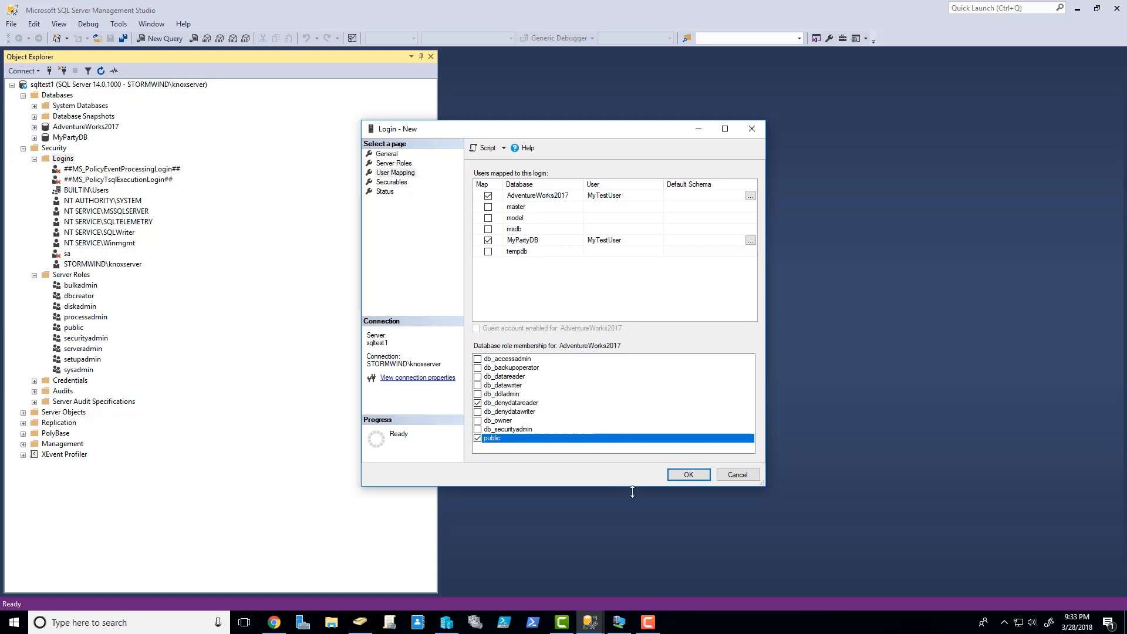
left_click(689, 474)
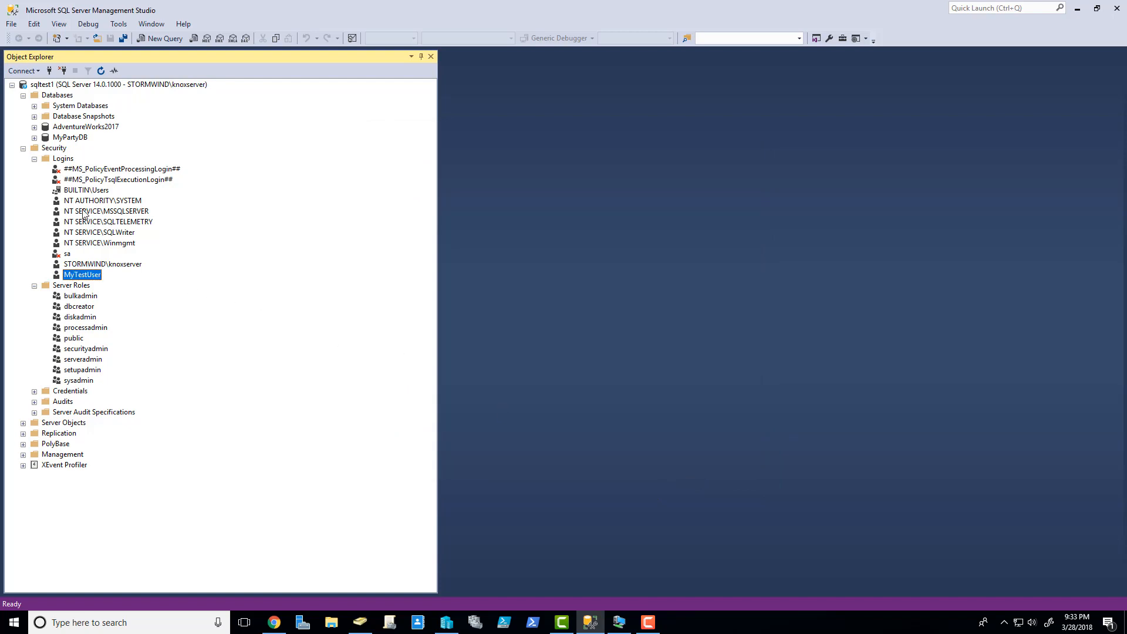
left_click(64, 160)
key("F10")
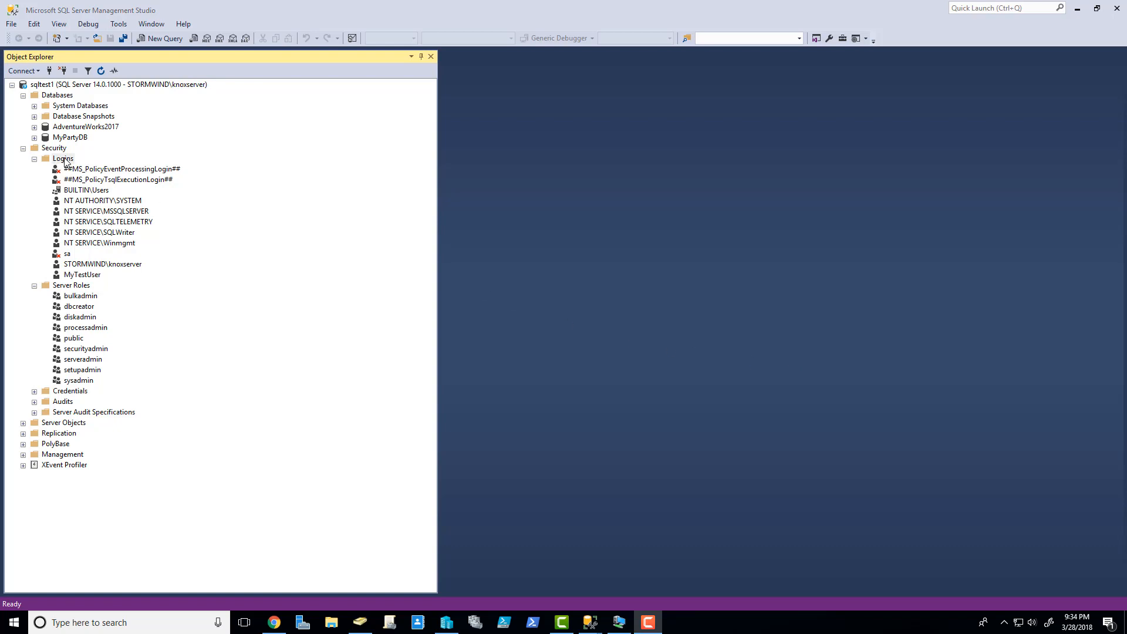
- Open Active Directory Users and Computers full screen and start a new user in Users
left_click(369, 621)
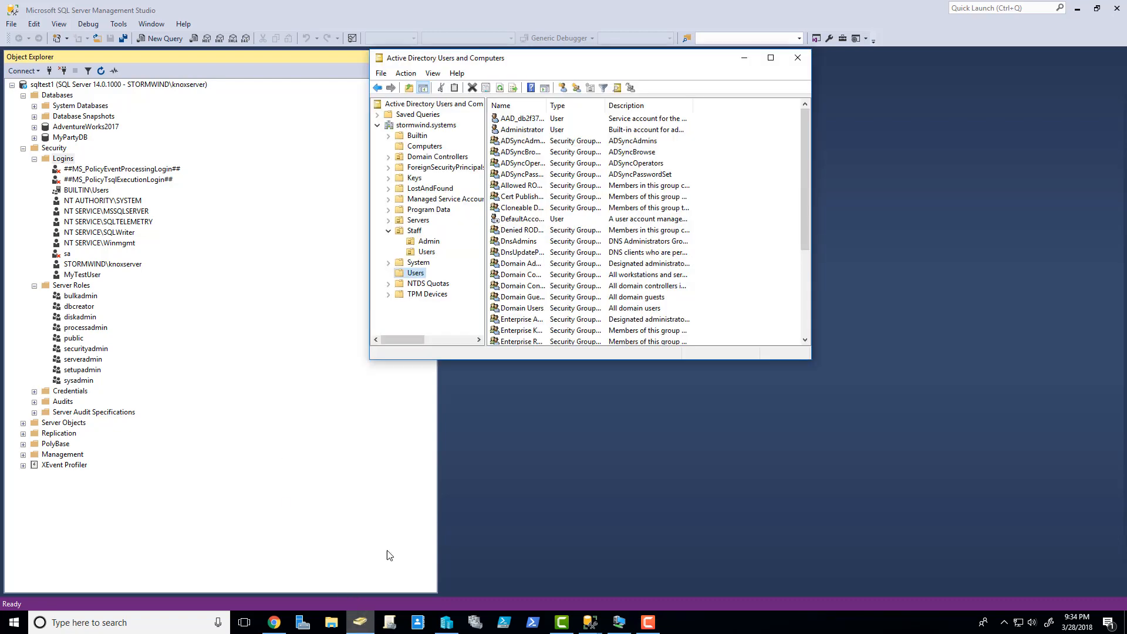
left_click(770, 57)
right_click(169, 473)
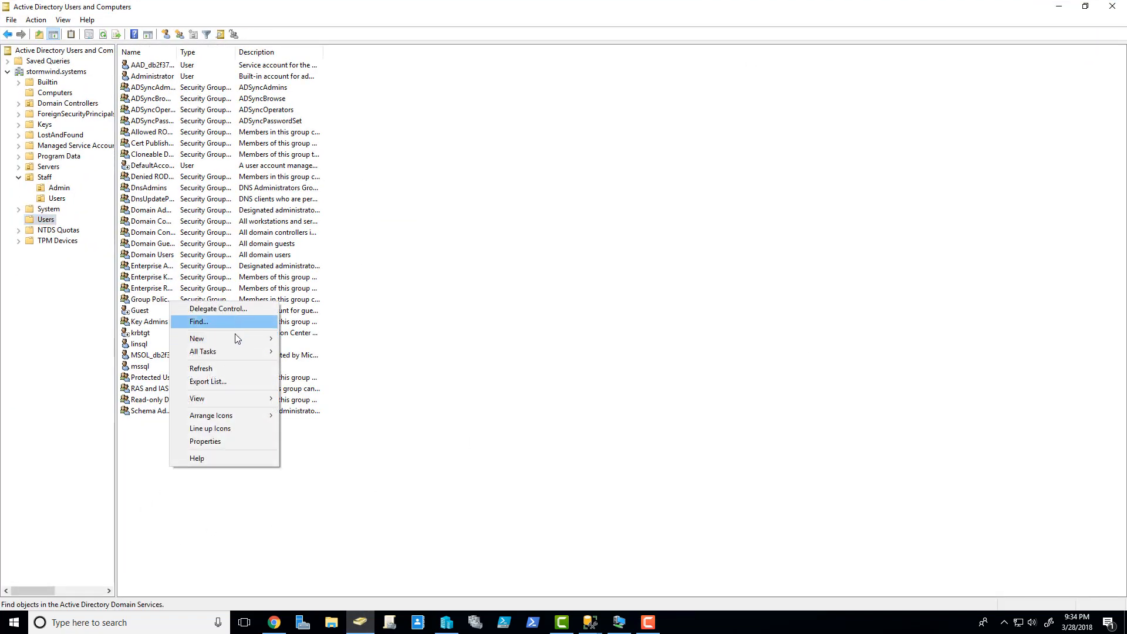
mouse_move(229, 339)
left_click(85, 470)
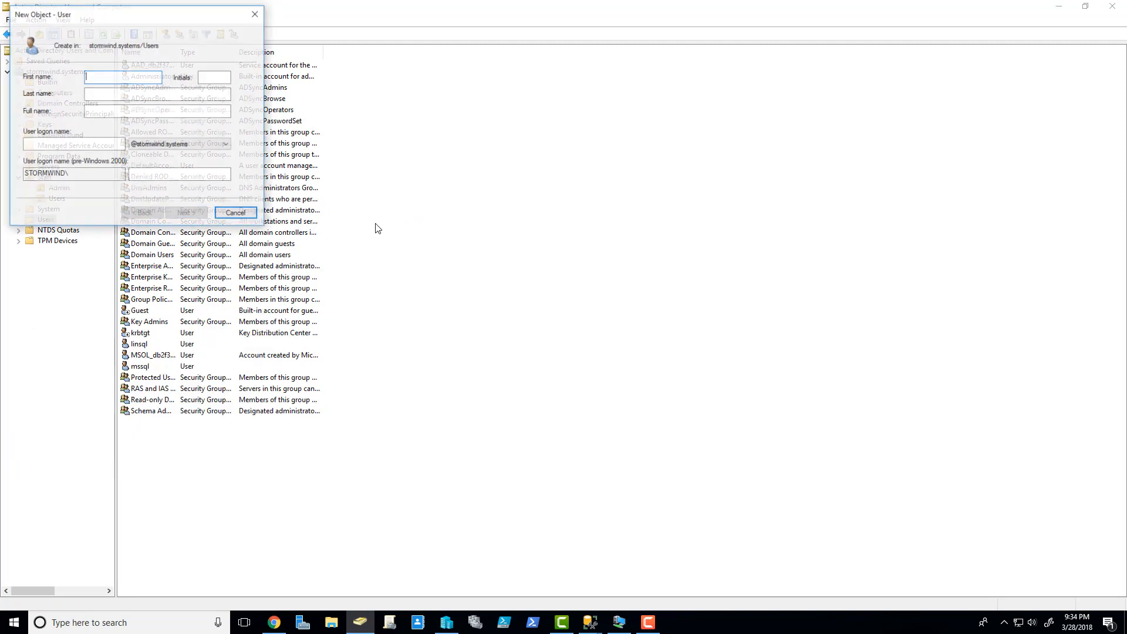
- Enter first name SQL, last name Test and logon name sqltest
type("SQL")
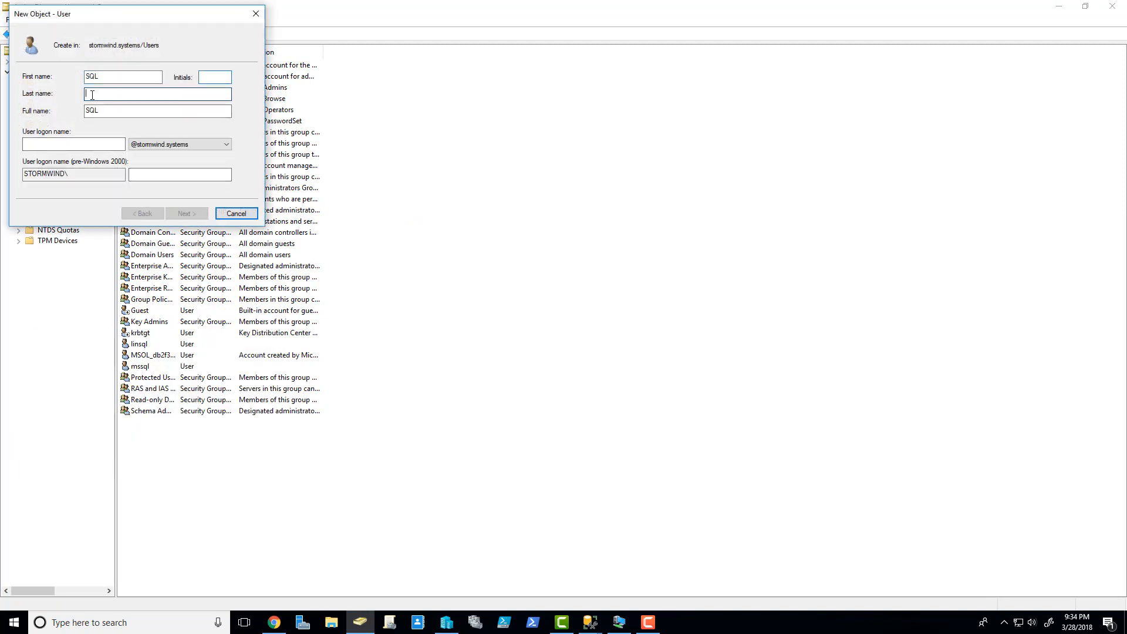
left_click(92, 96)
type("Test")
left_click(61, 143)
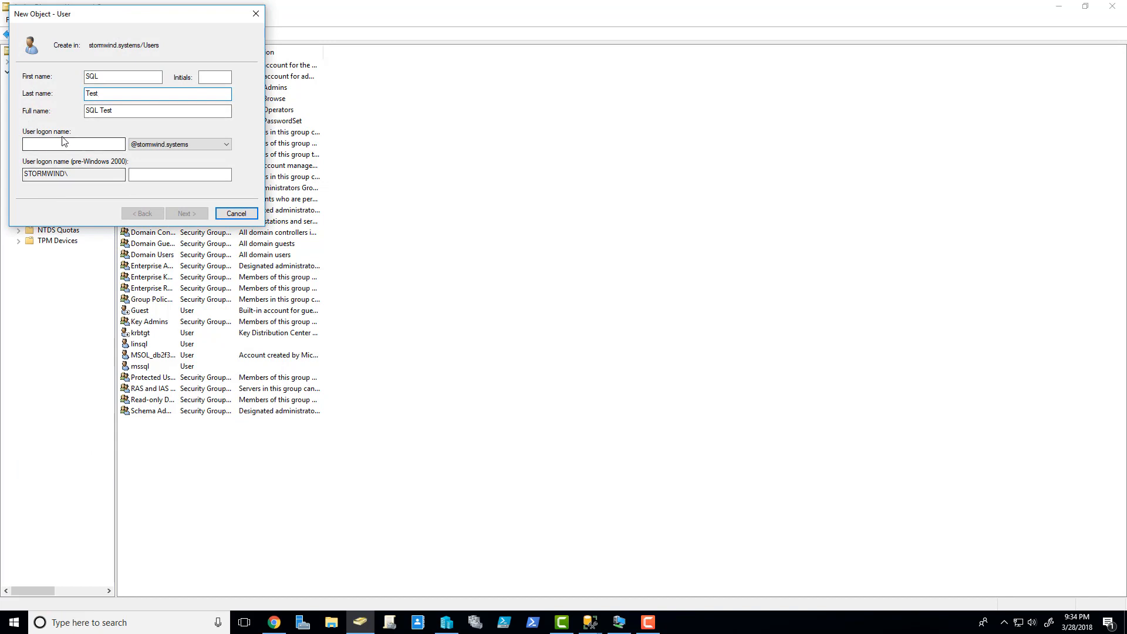
type("qsltest")
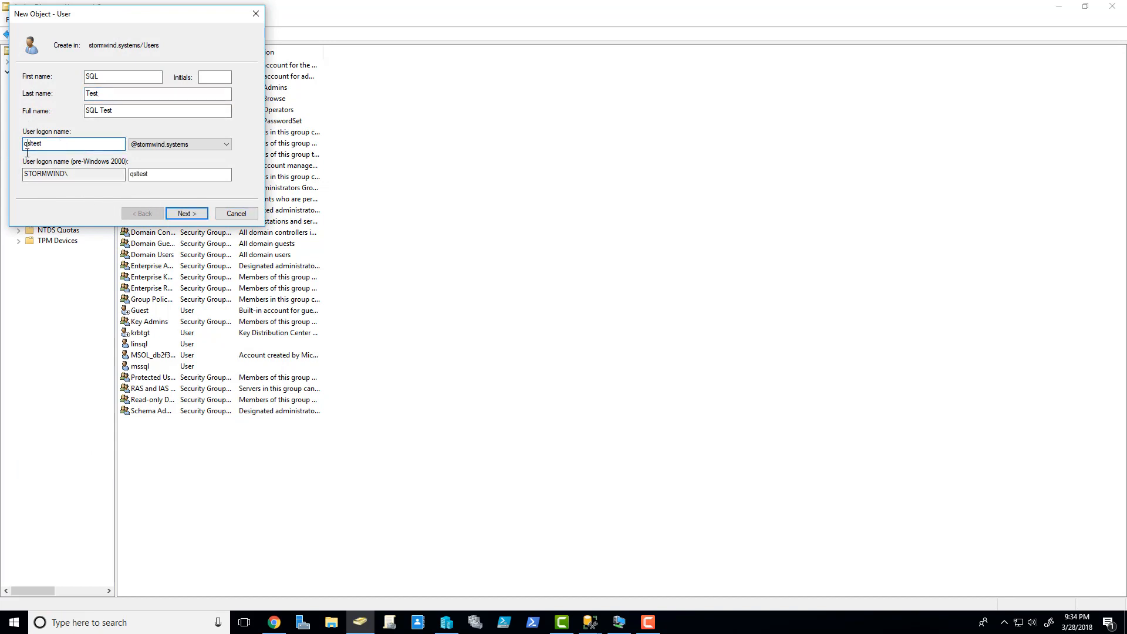
key("BackSpace")
key("Right")
type("q")
key("Return")
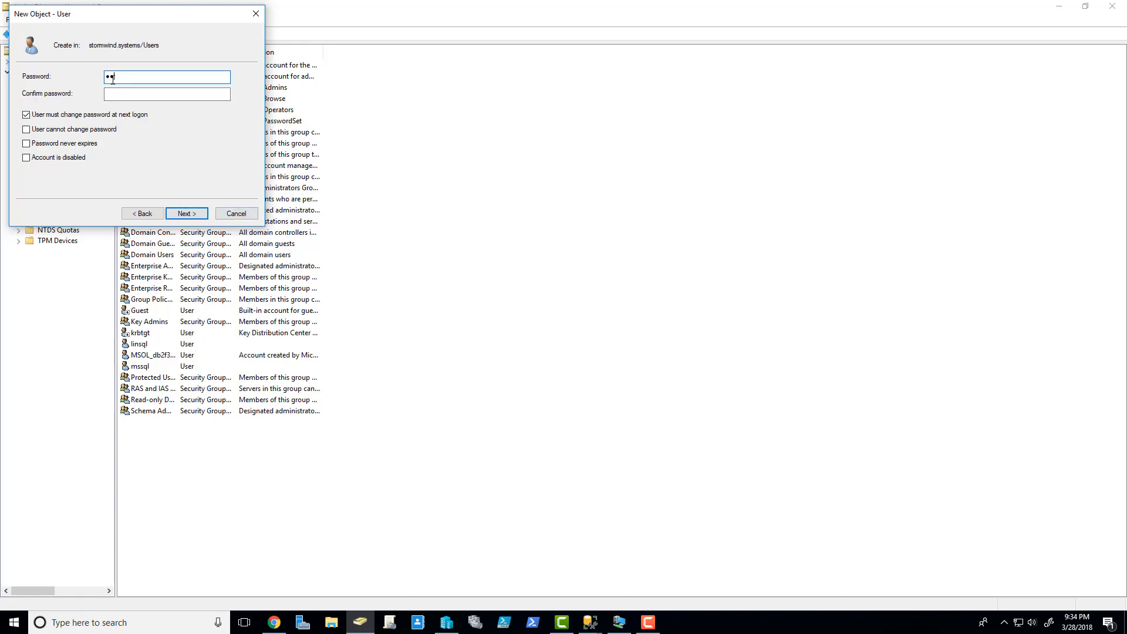
- Set the user's password as non-expiring and unchangeable by the user, then finish
key("Tab")
type("P")
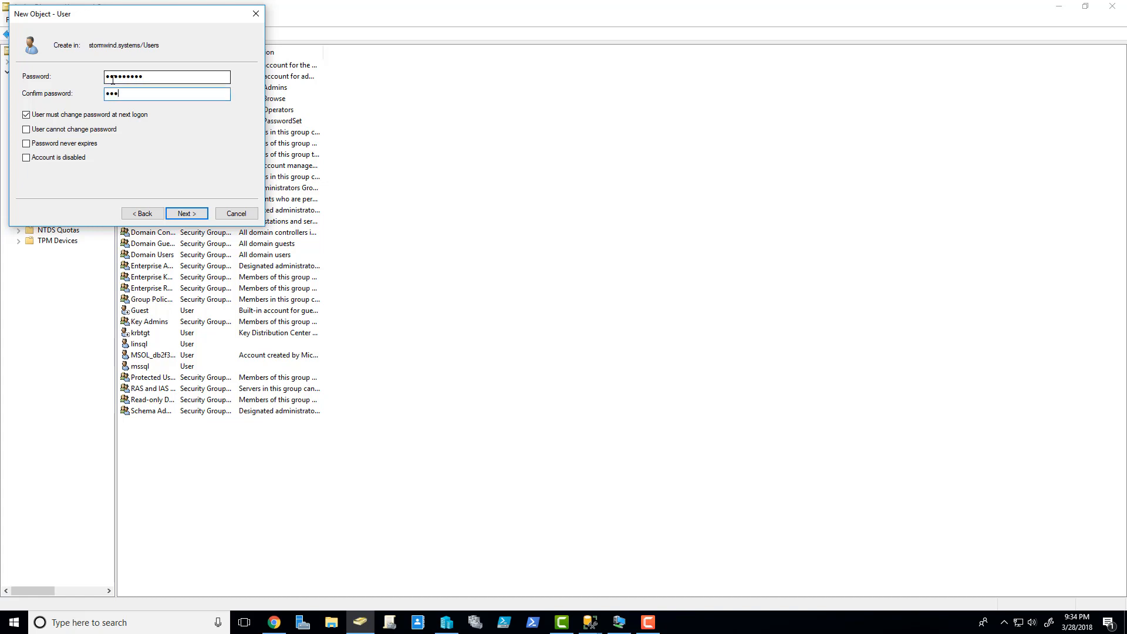
left_click(98, 116)
left_click(95, 134)
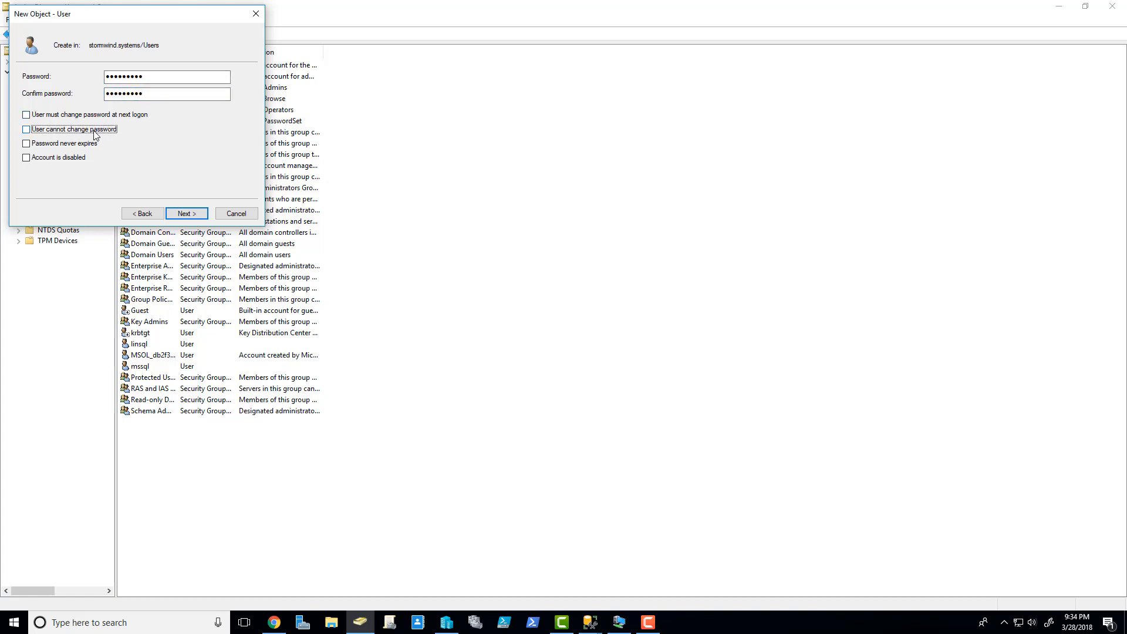
left_click(185, 213)
left_click(186, 213)
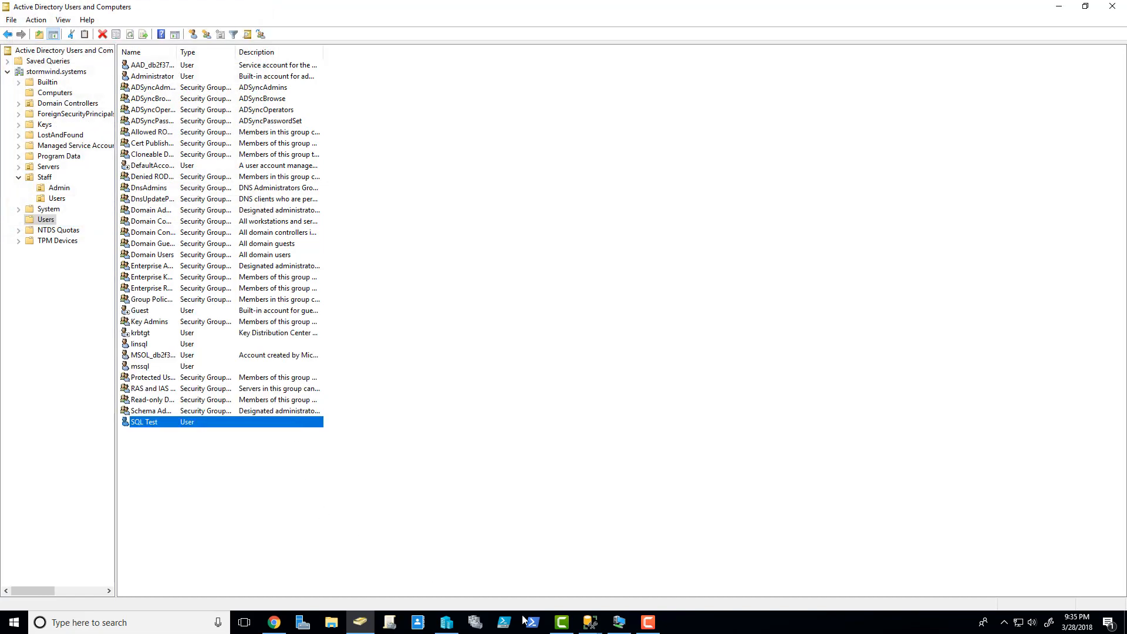
left_click(590, 621)
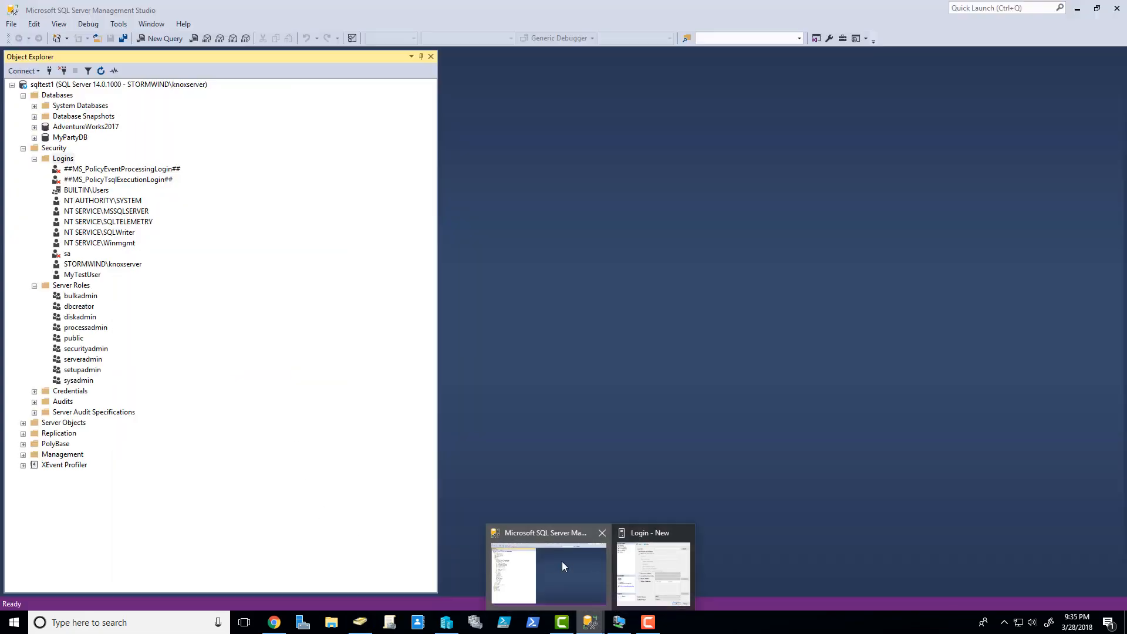
- Run CREATE LOGIN [stormwind\sqltest] FROM WINDOWS in a new query window
left_click(562, 561)
mouse_move(590, 616)
middle_click(671, 531)
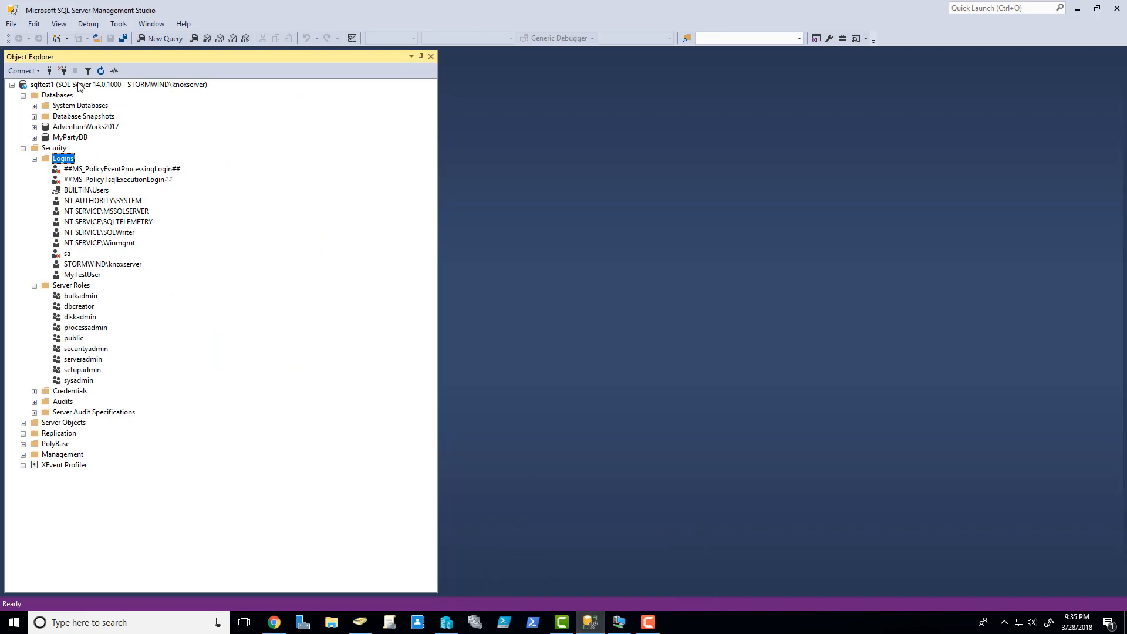
left_click(155, 39)
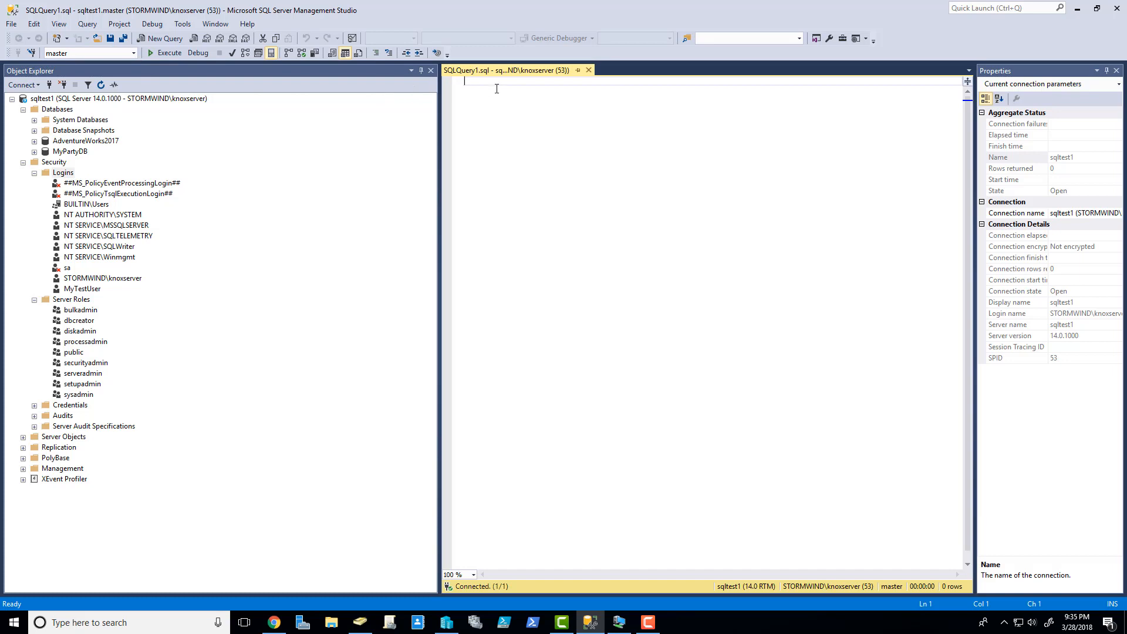
type("CREAT")
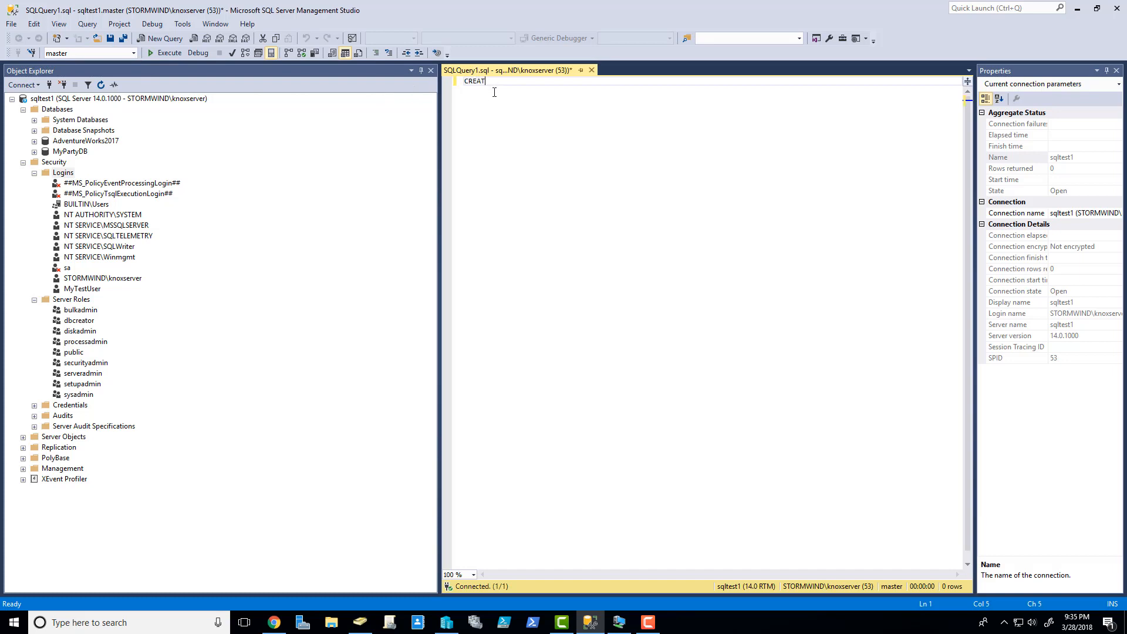
type("E LOGIN")
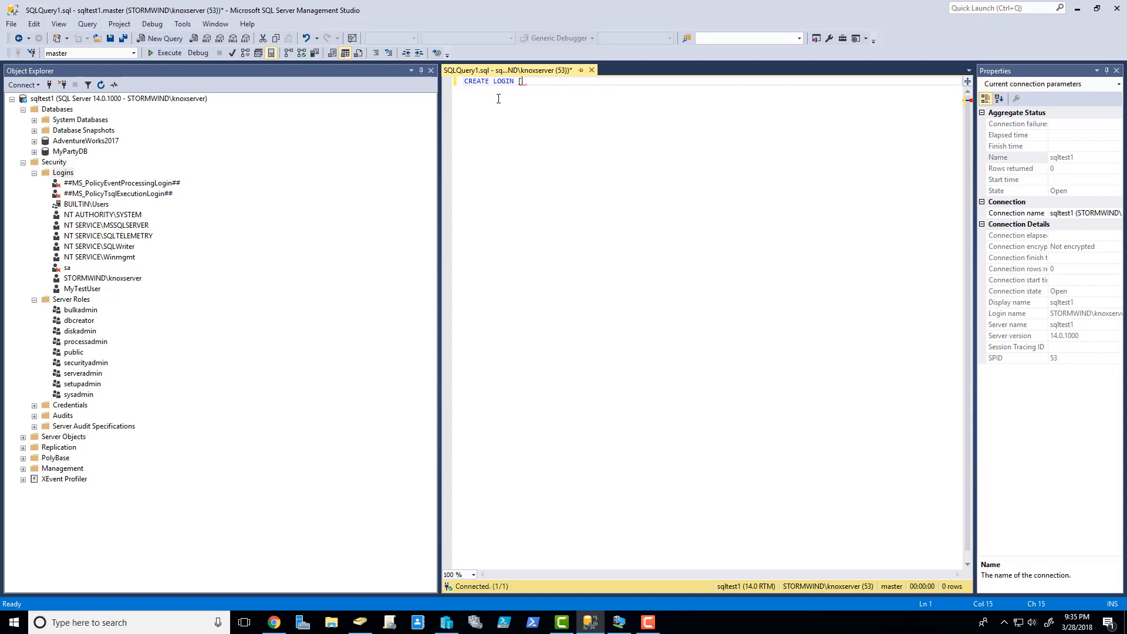
type("[stormwind\\sqltest] FROM WINDOWS")
key("Return")
key("F5")
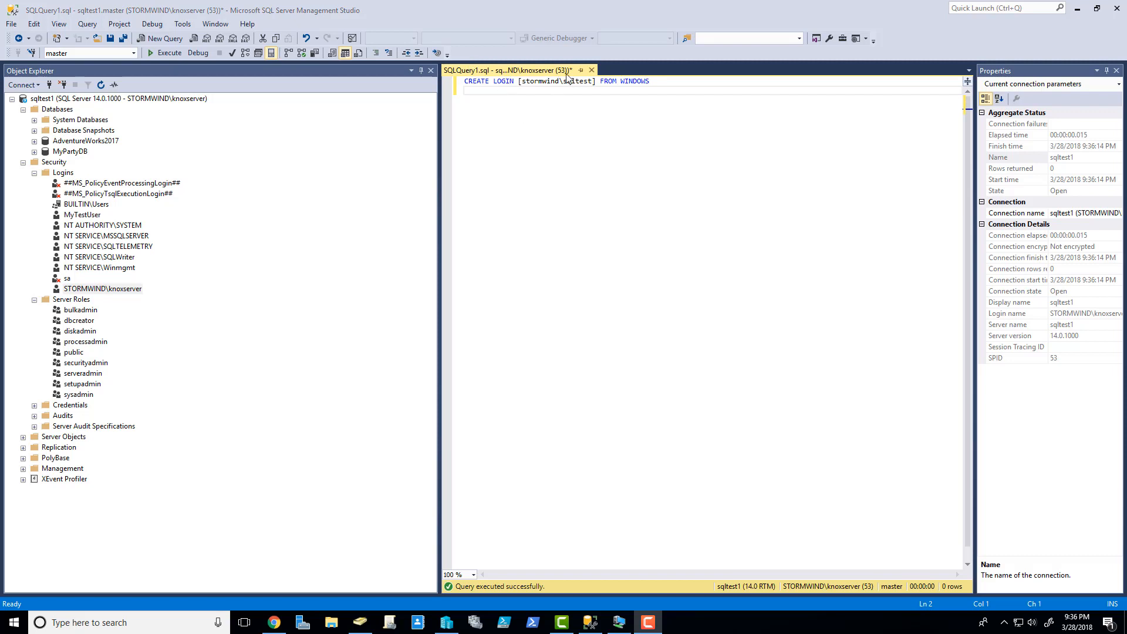
left_click(650, 80)
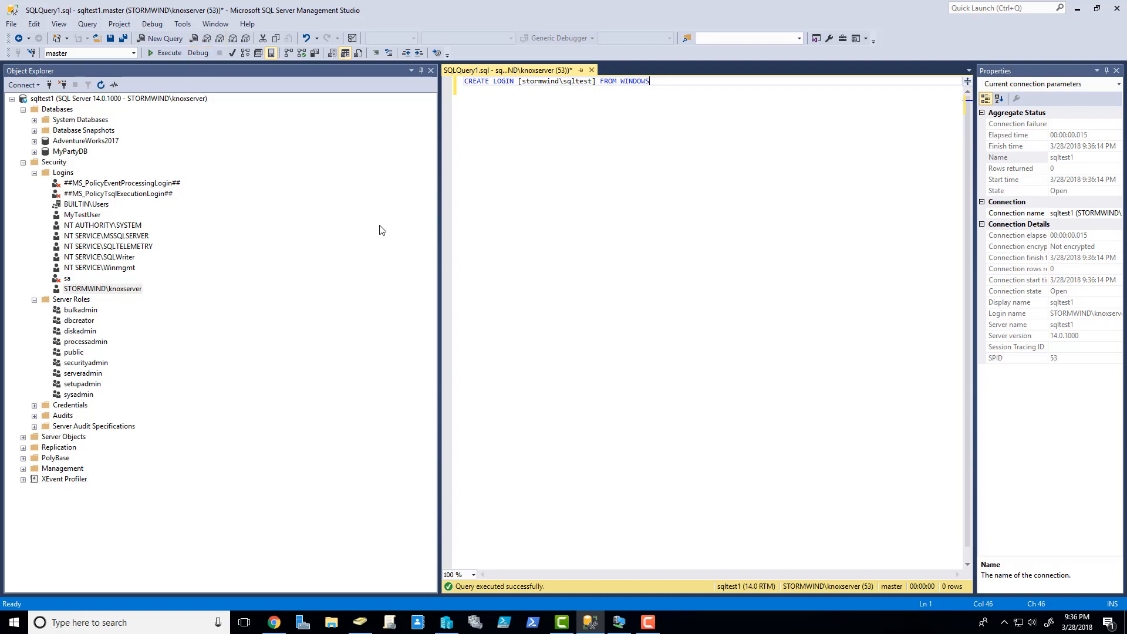
key("F5")
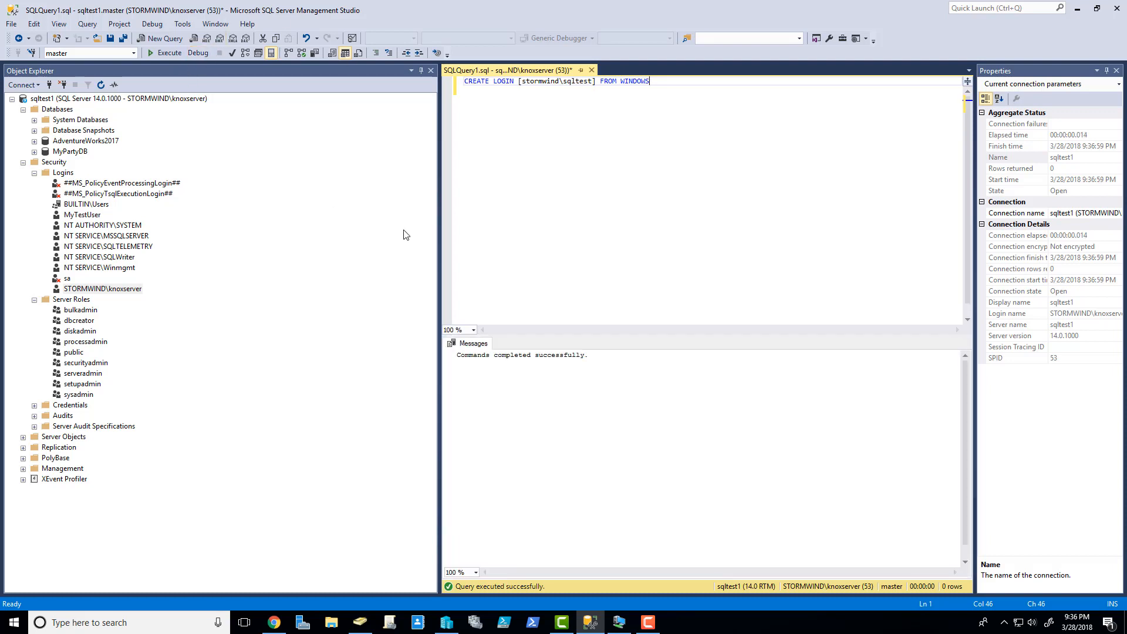
- Refresh Logins to show stormwind\sqltest, then run CREATE LOGIN [stormwind\Domain Admins] FROM WINDOWS
right_click(62, 172)
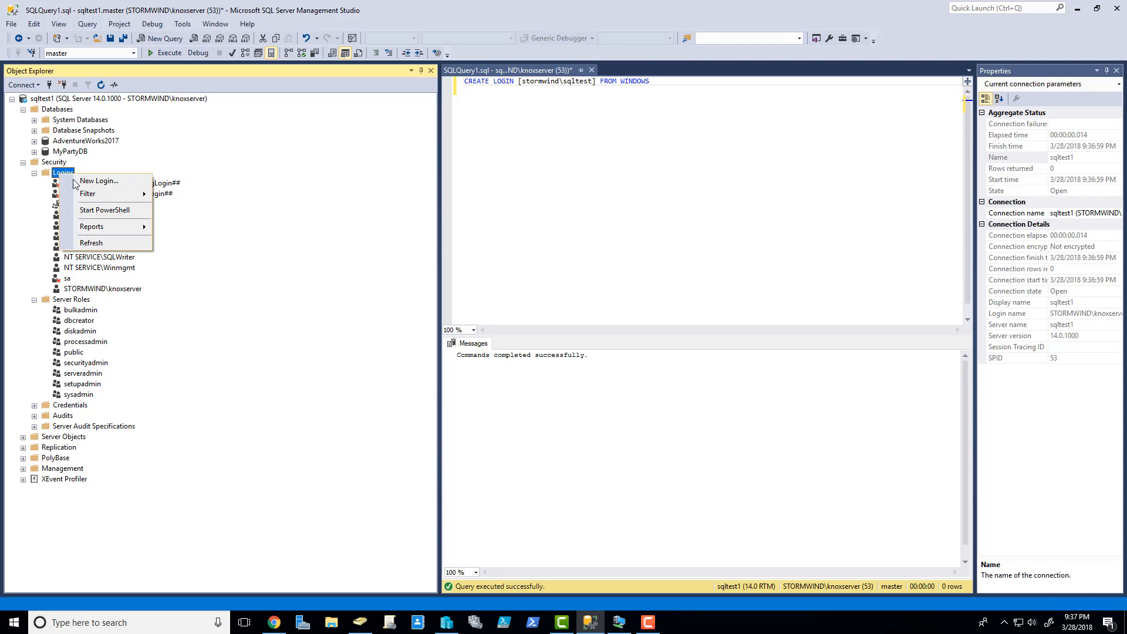
left_click(97, 241)
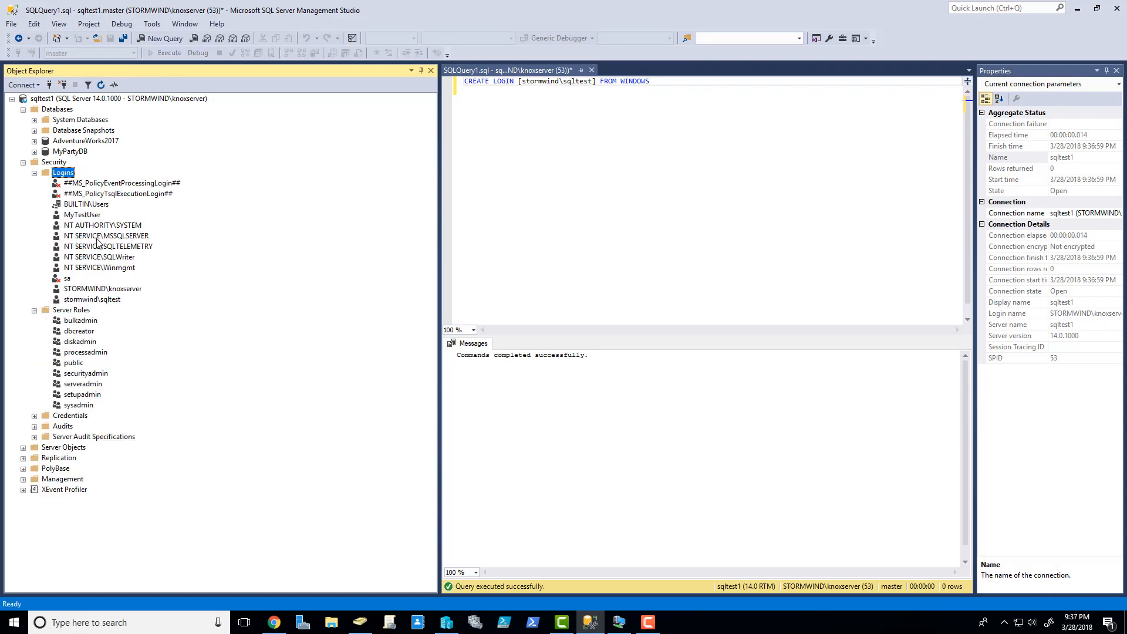
left_click(99, 301)
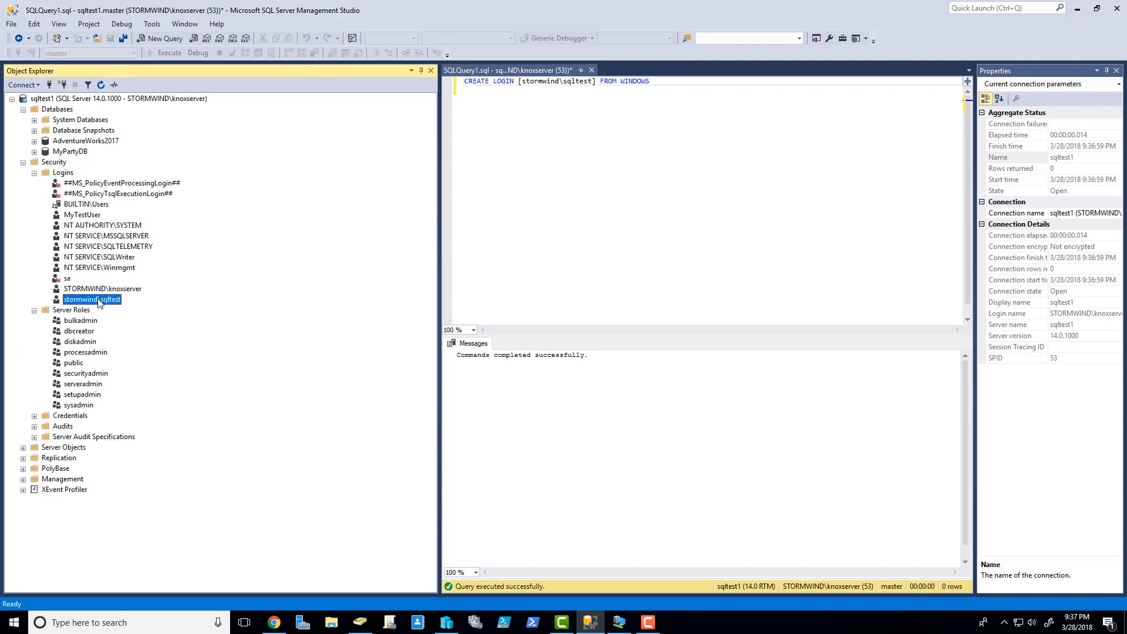
left_click(678, 86)
key("Return")
key("Return")
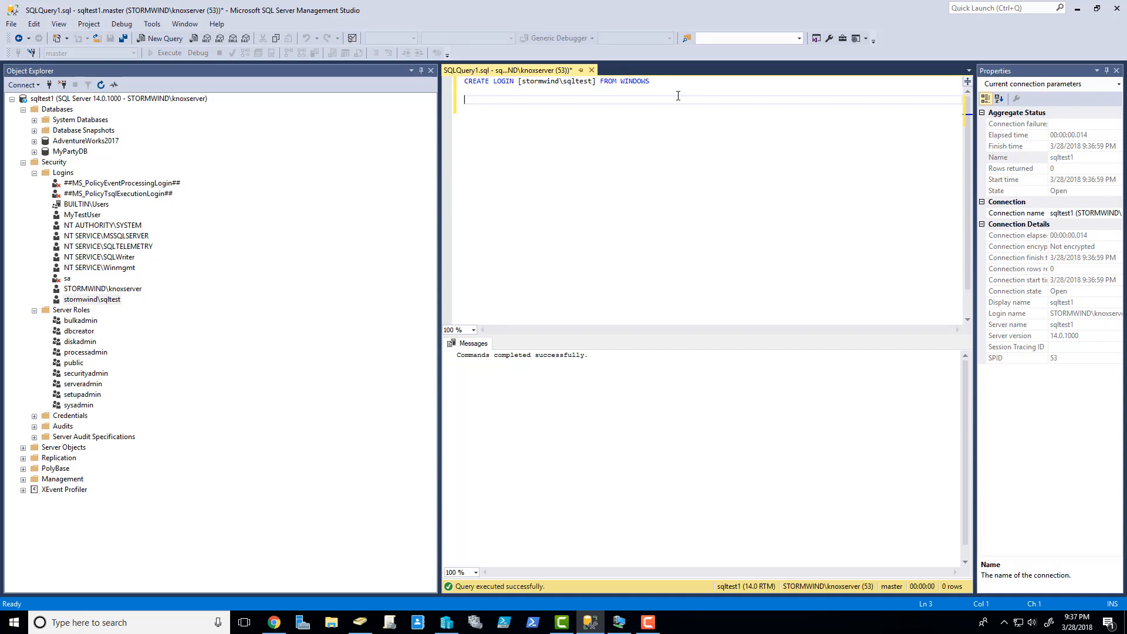
type("CREATE LOGIN [stormwind\\Domain Admins")
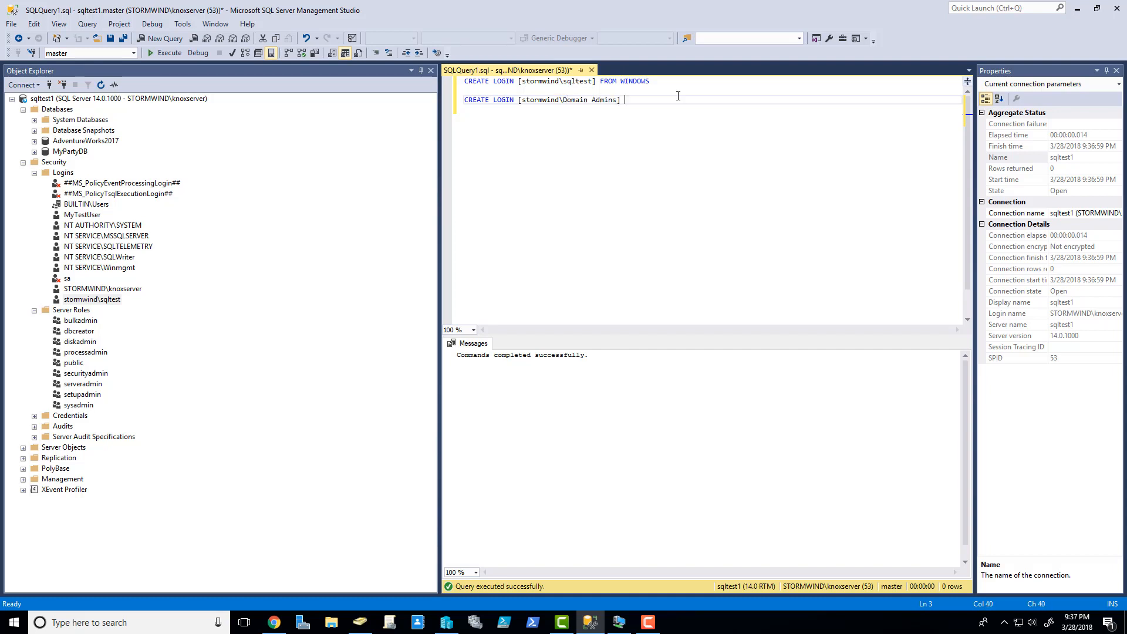
type("NDOWS")
key("shift+Home")
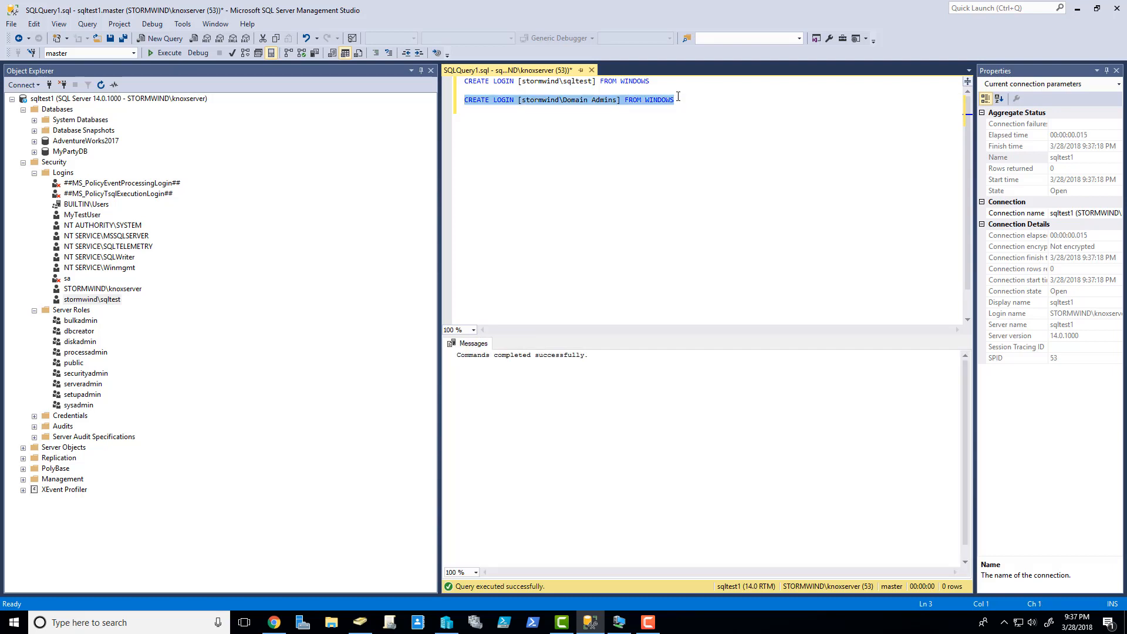
- Refresh Logins and check the new stormwind\Domain Admins and stormwind\sqltest entries
right_click(69, 172)
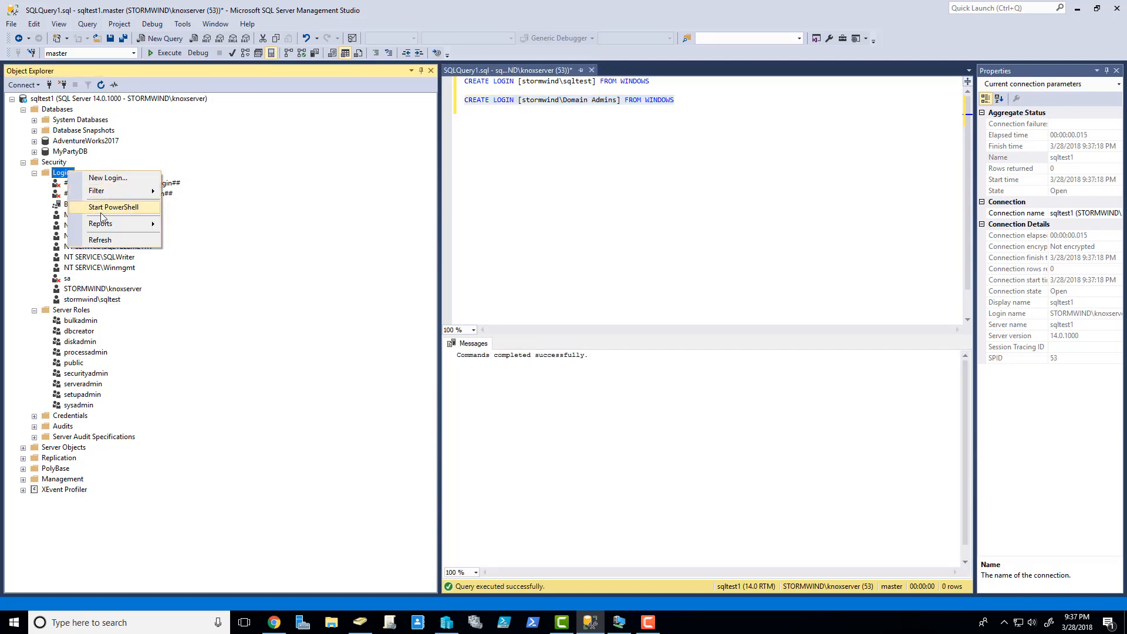
left_click(100, 240)
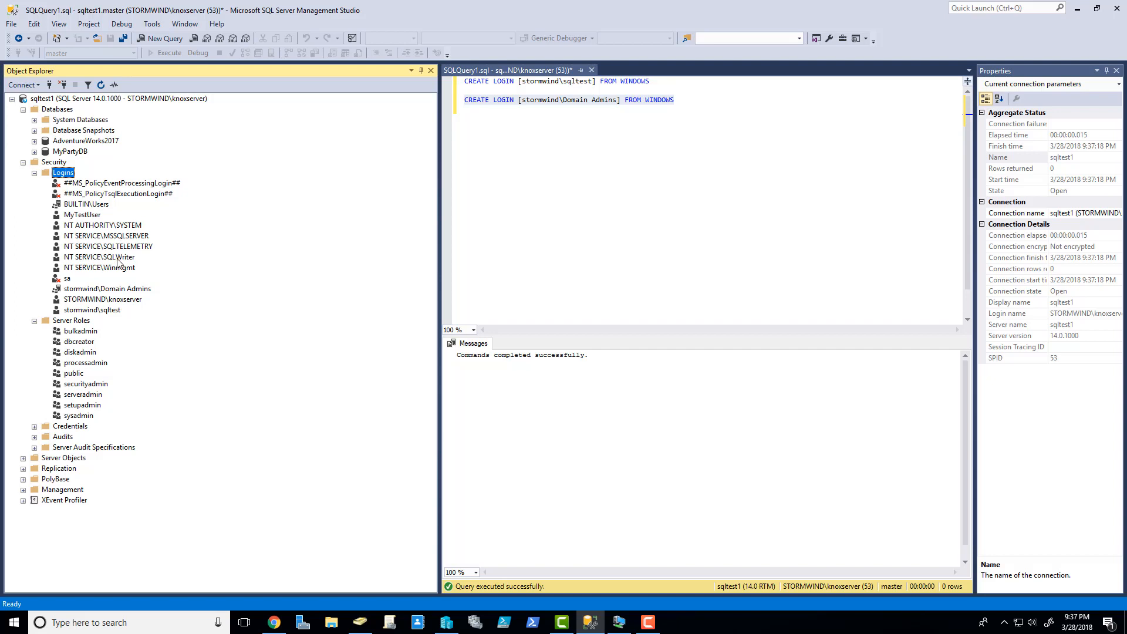
left_click(118, 289)
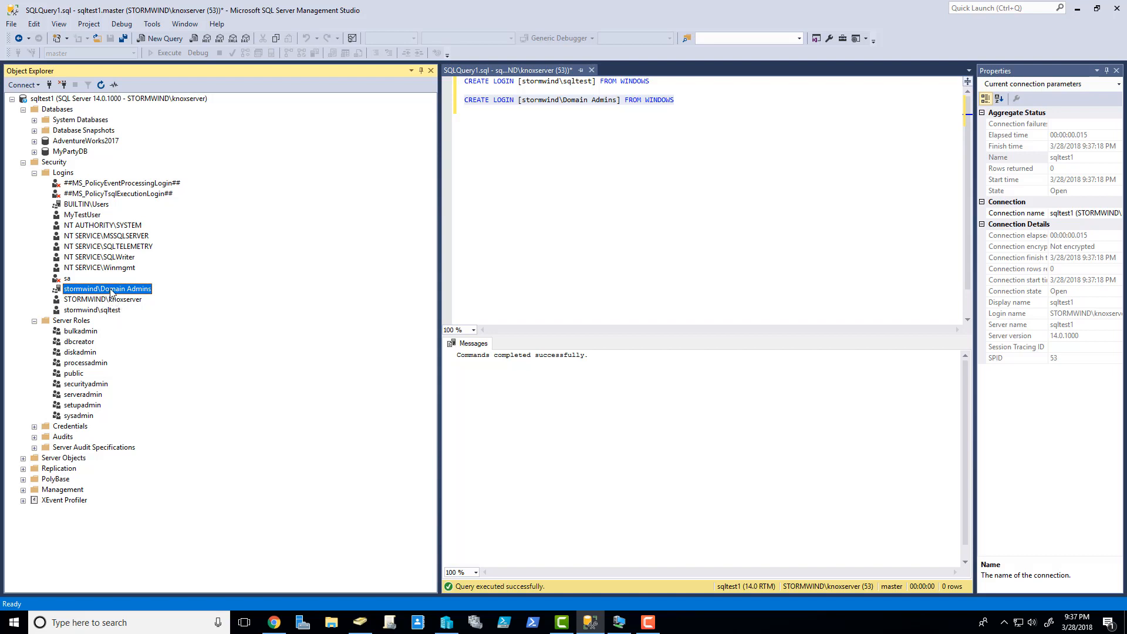
left_click(96, 310)
left_click(97, 290)
left_click(85, 322)
left_click(88, 311)
left_click(89, 300)
left_click(89, 293)
left_click(76, 312)
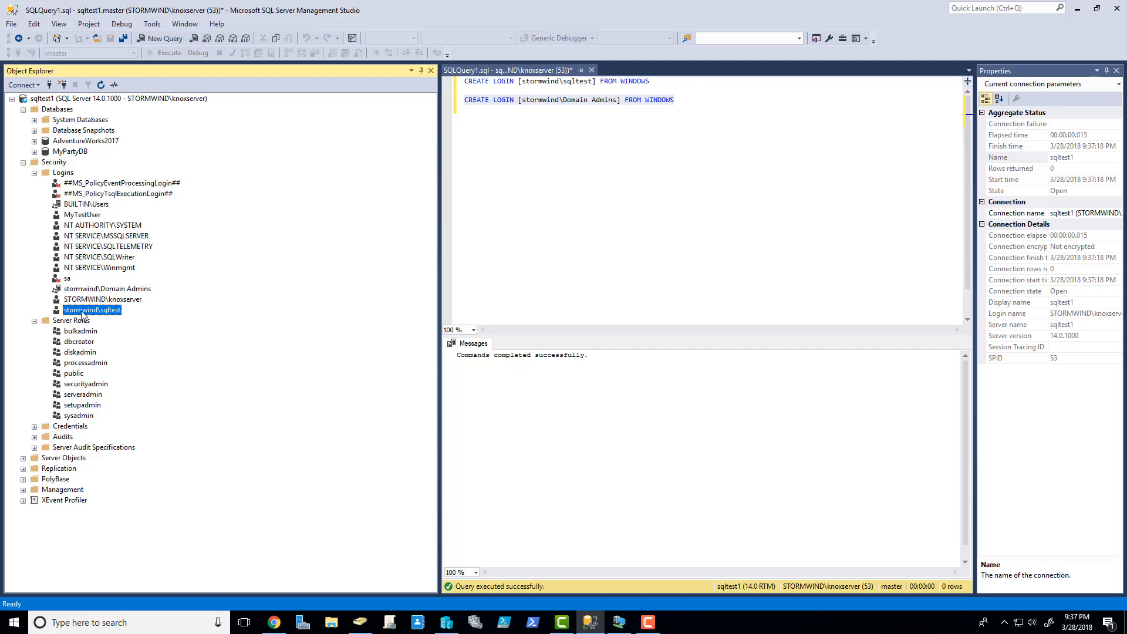
- Give the stormwind\sqltest login the sysadmin server role
right_click(82, 311)
left_click(140, 453)
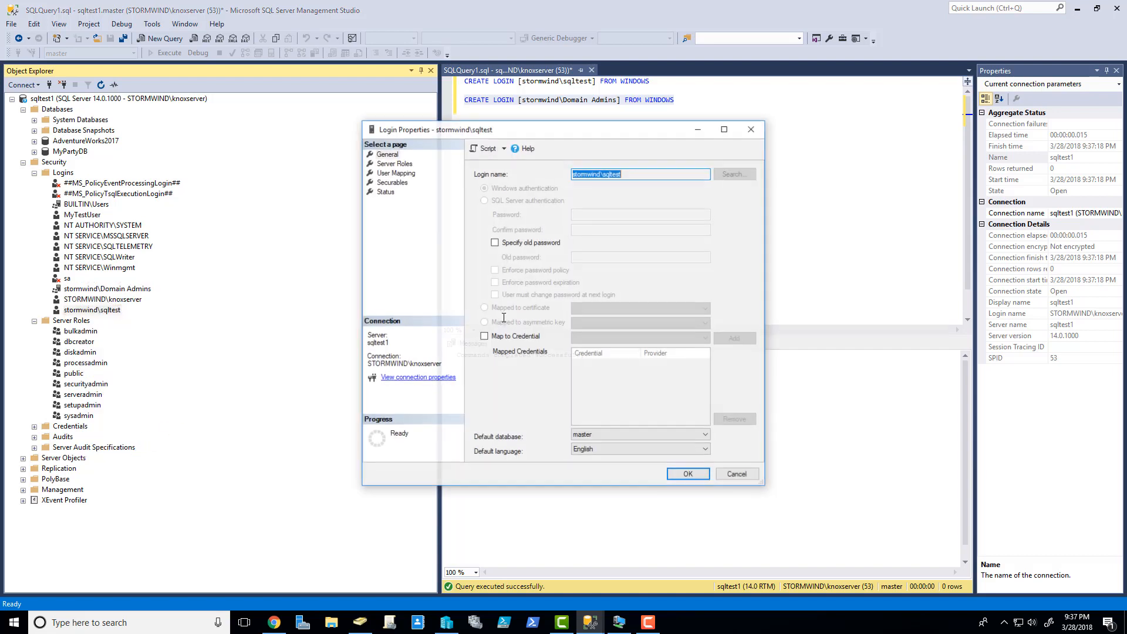
left_click(392, 164)
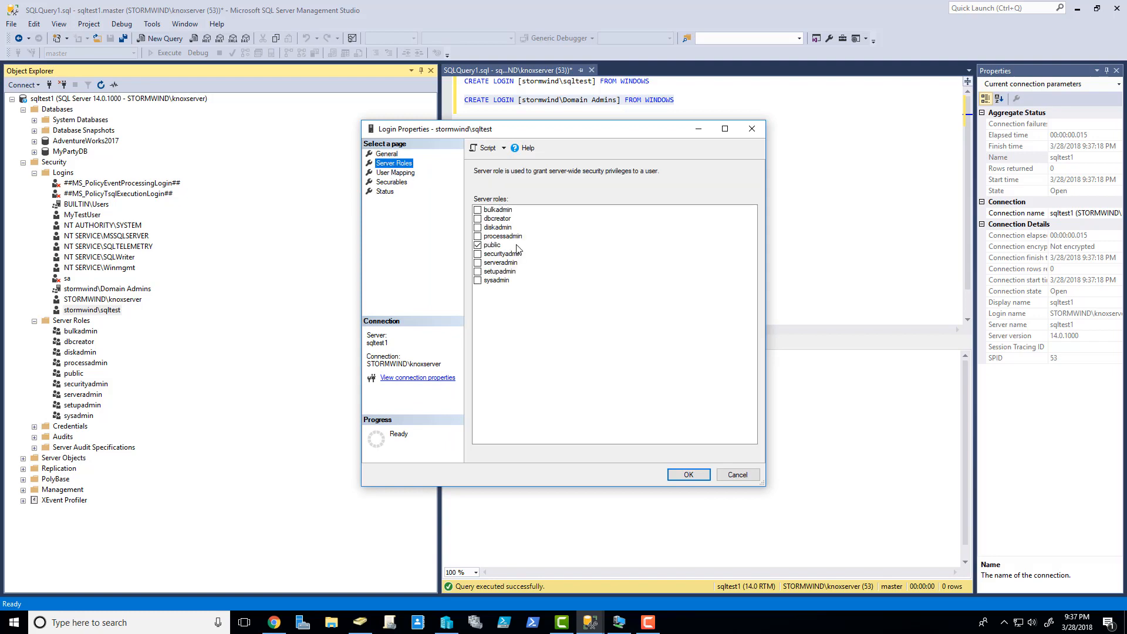
left_click(477, 280)
left_click(684, 474)
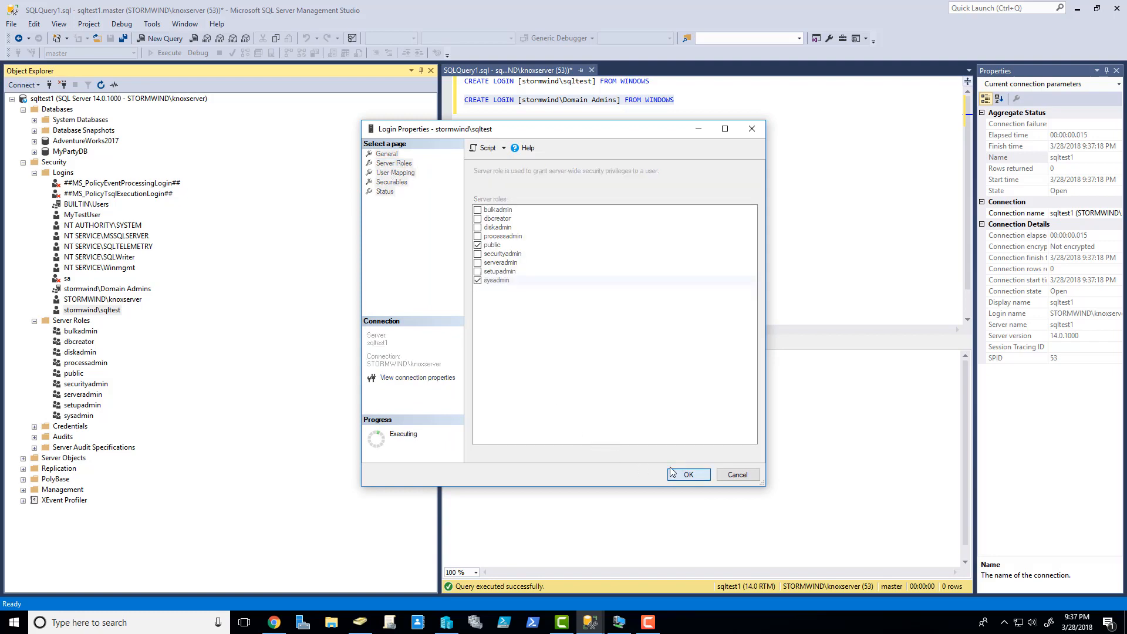
- Expand MyPartyDB's Security folder down to Database Roles
left_click(34, 152)
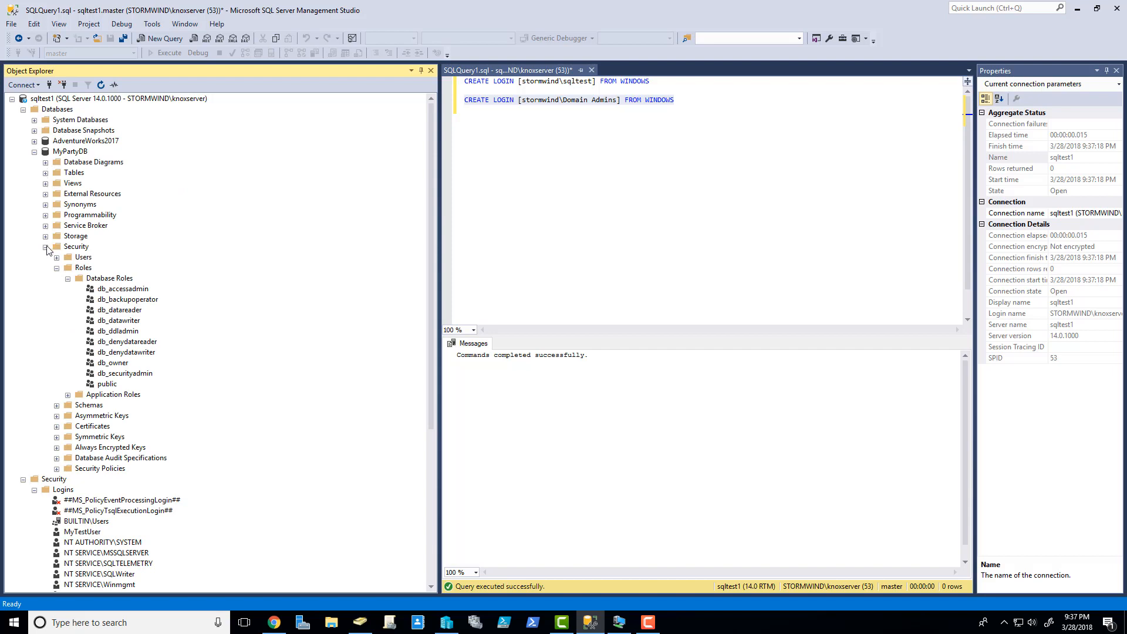
left_click(64, 247)
left_click(101, 278)
- Start a new MyPartyDB user stormwind\sqltest mapped to the stormwind\sqltest login
left_click(57, 257)
right_click(87, 261)
left_click(113, 263)
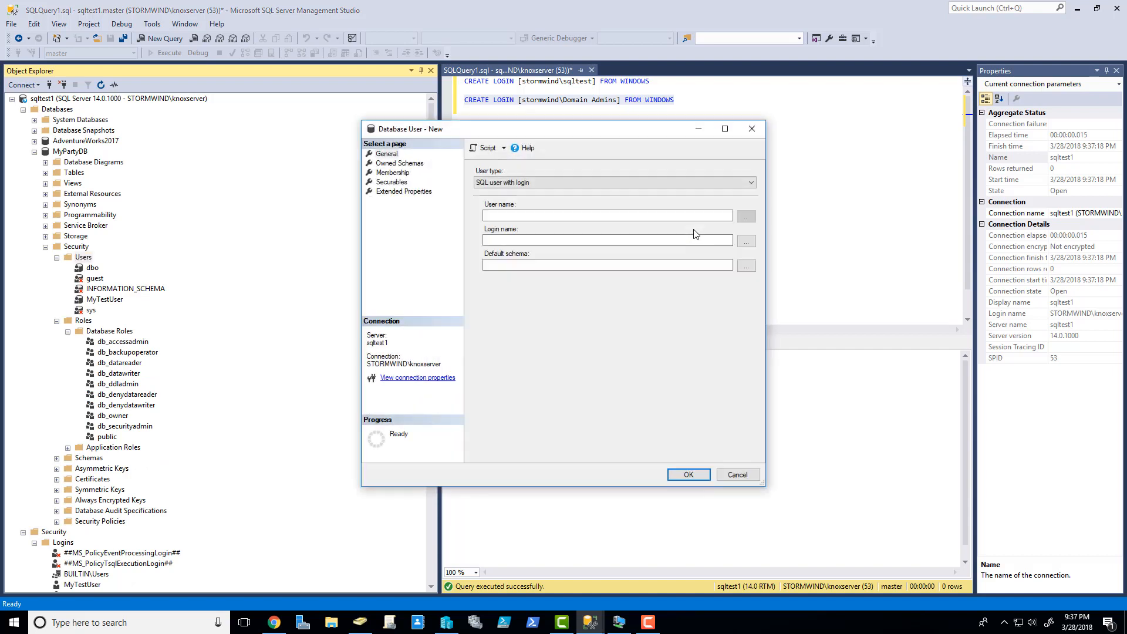
left_click(597, 183)
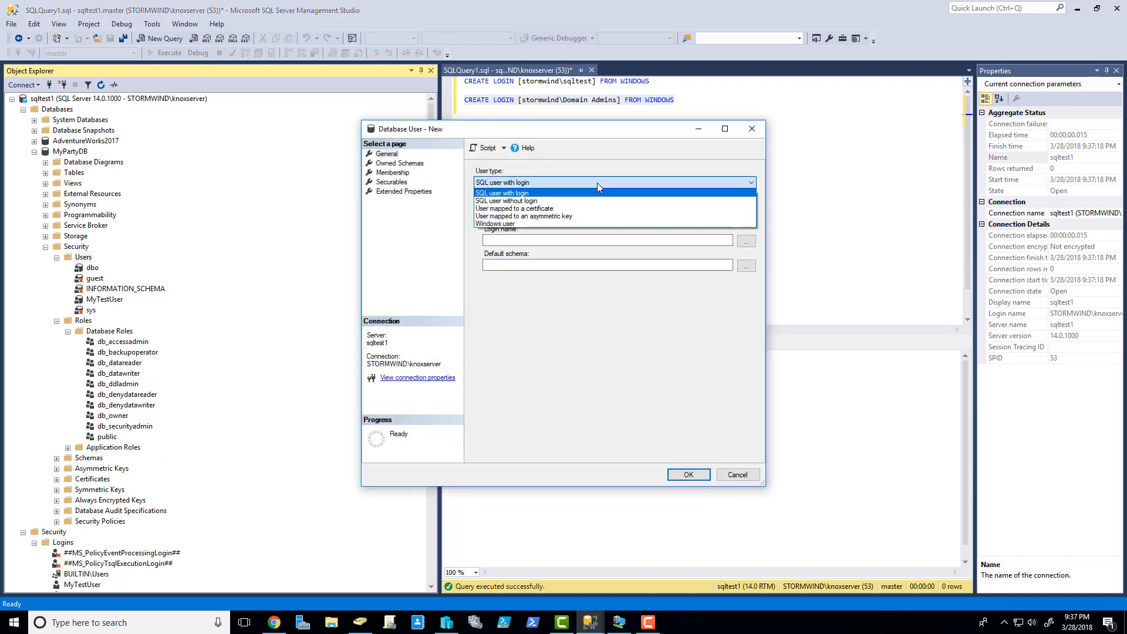
left_click(546, 179)
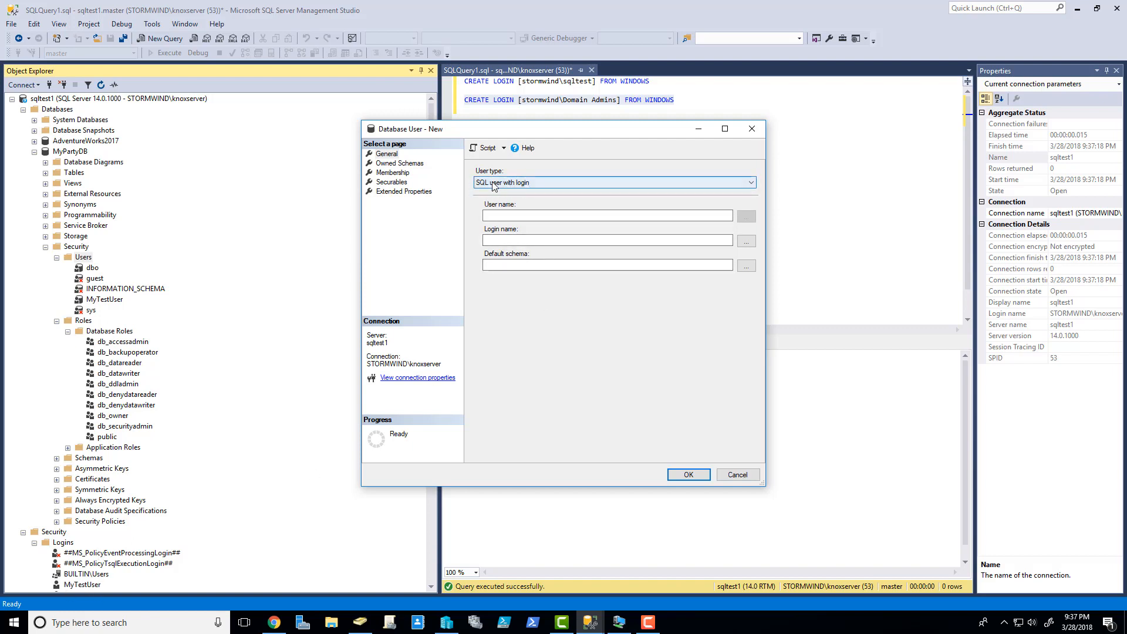
left_click(536, 212)
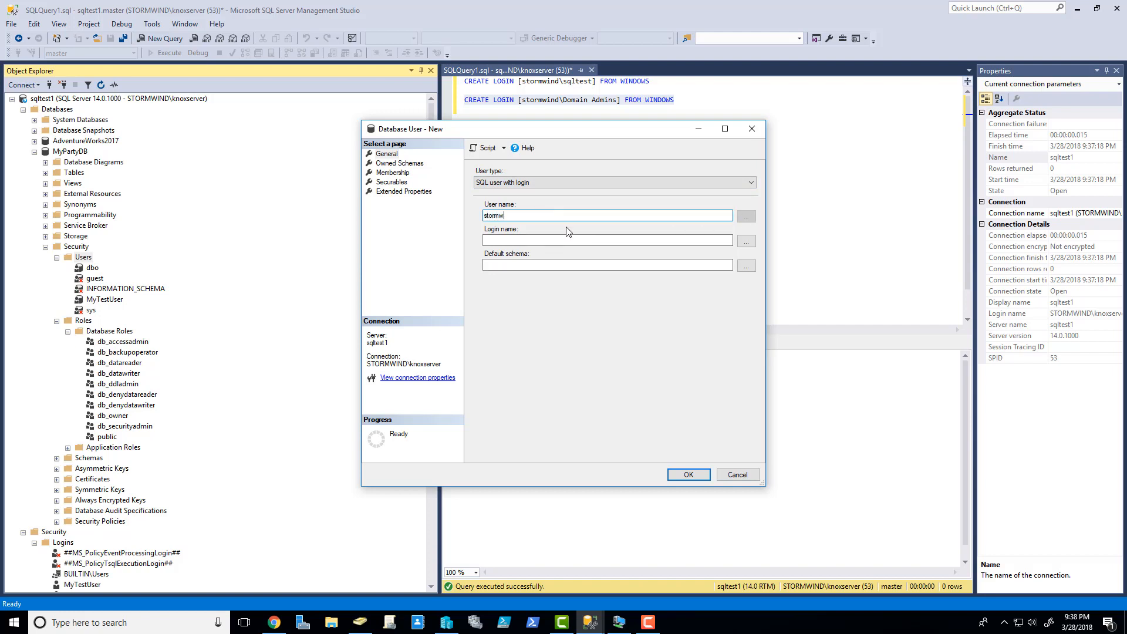
type("stormwind\\sqltest")
left_click(745, 241)
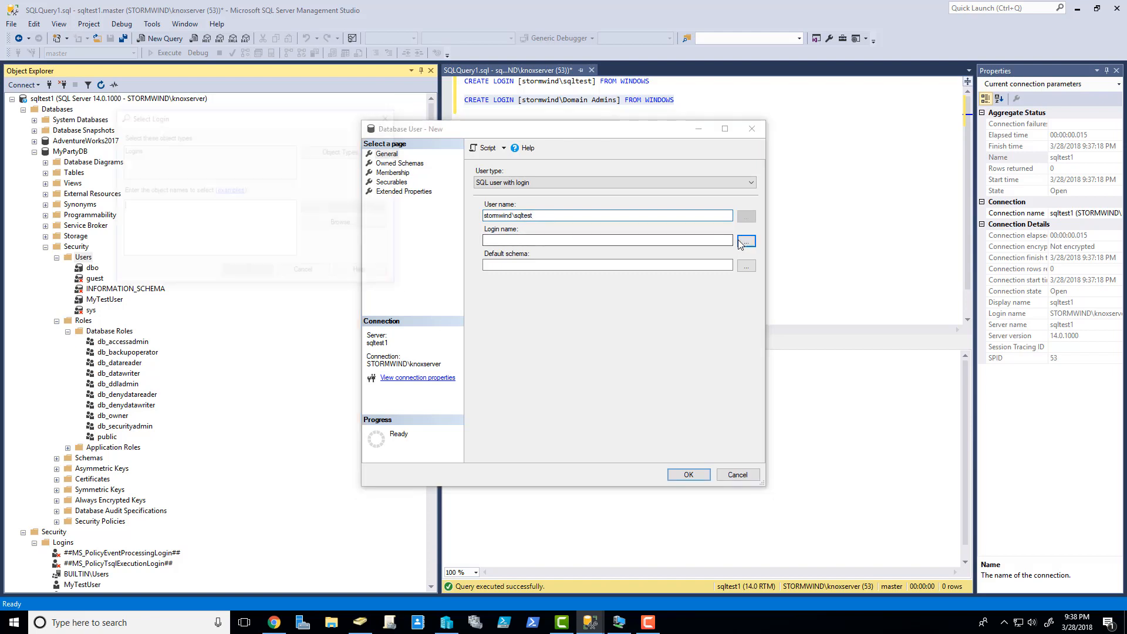
left_click(347, 223)
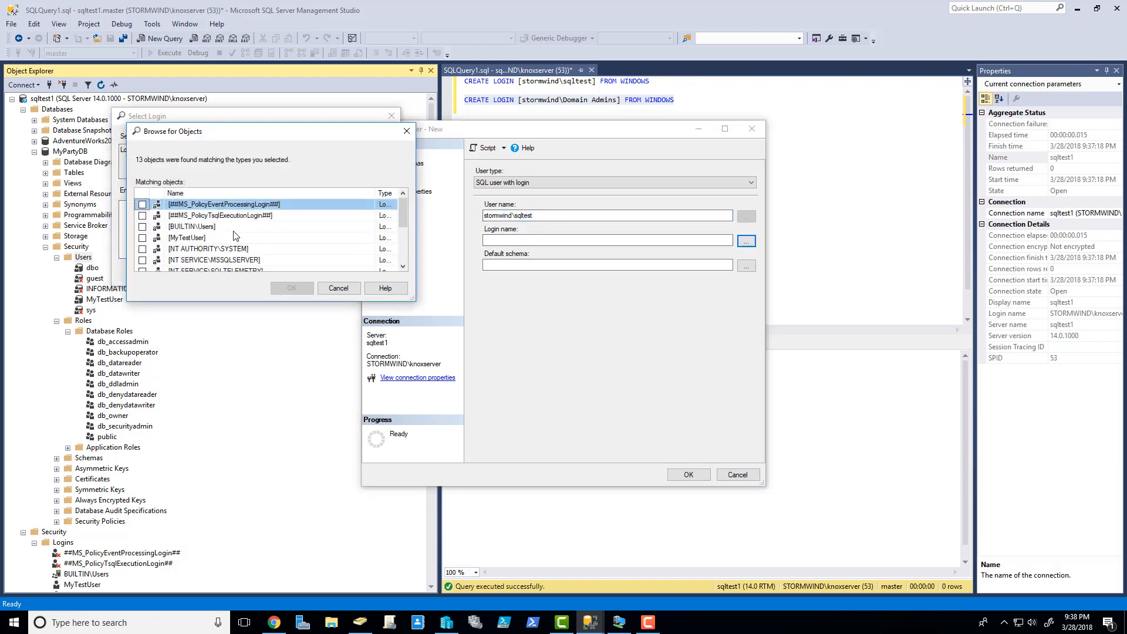
scroll(230, 234, "down", 3)
left_click(142, 260)
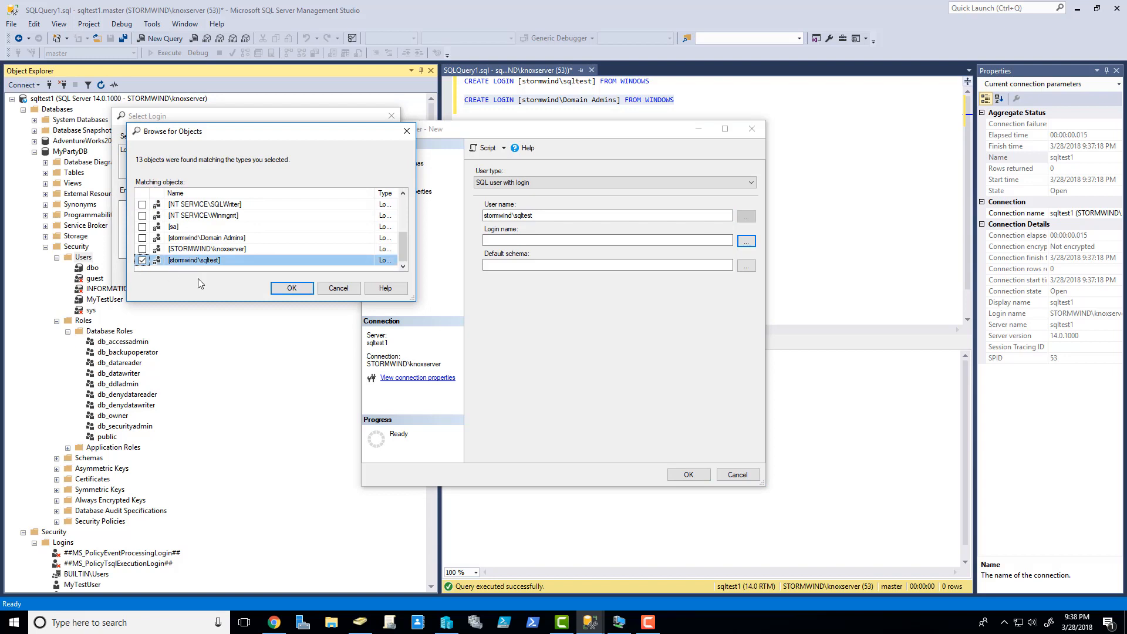
left_click(286, 287)
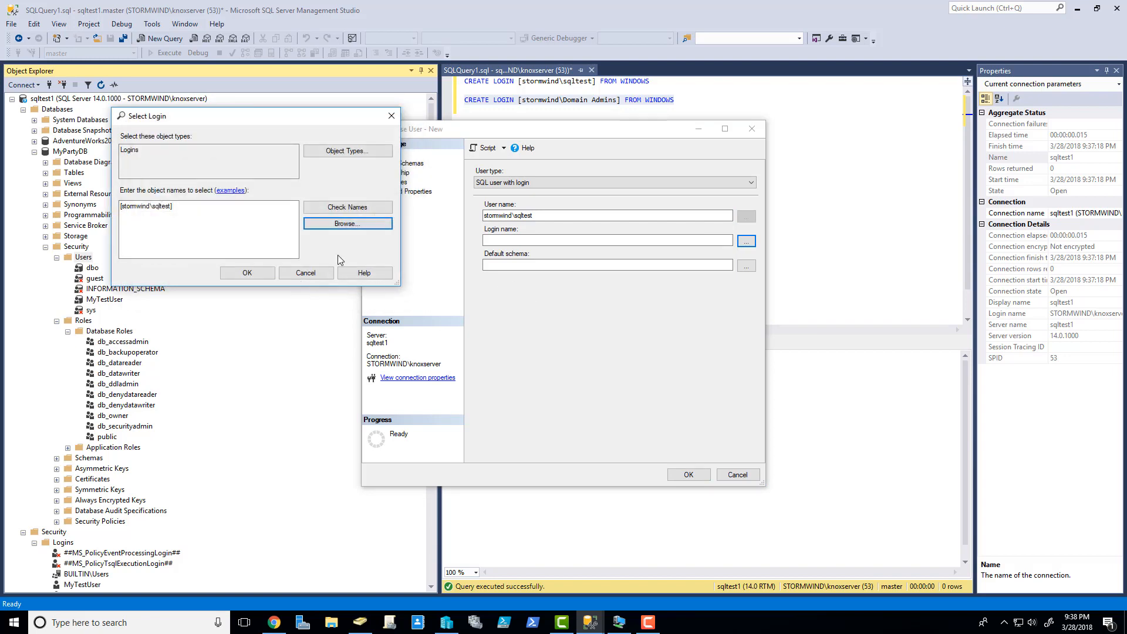
left_click(246, 273)
- Set the user's default schema to dbo
left_click(745, 266)
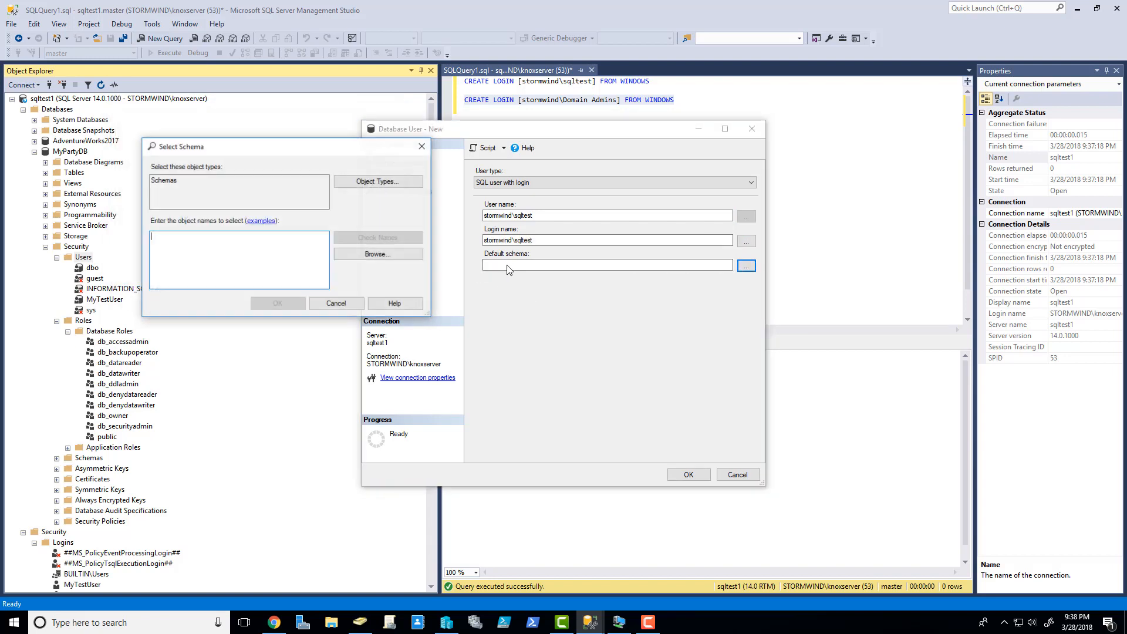
left_click(361, 255)
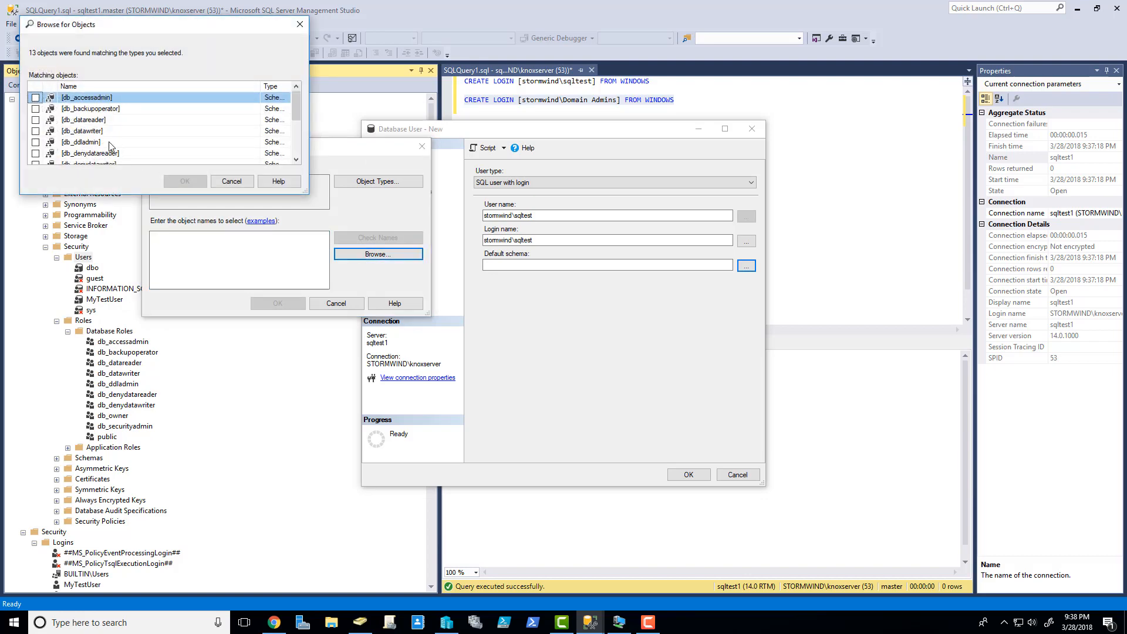
scroll(54, 140, "down", 1)
scroll(54, 140, "down", 2)
left_click(36, 120)
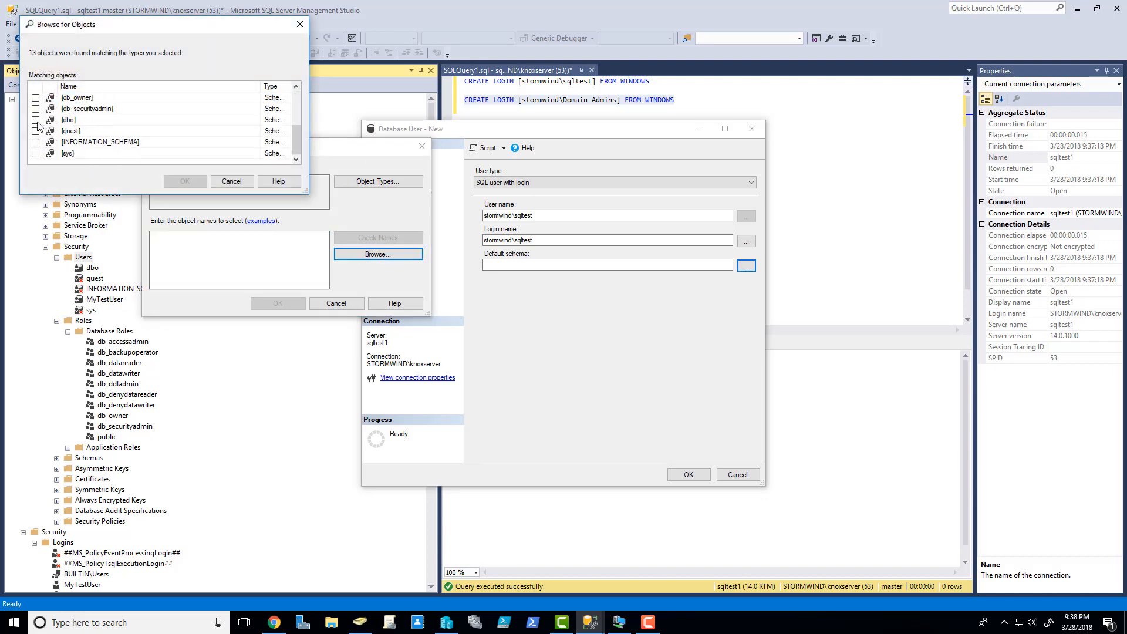
left_click(186, 181)
left_click(270, 302)
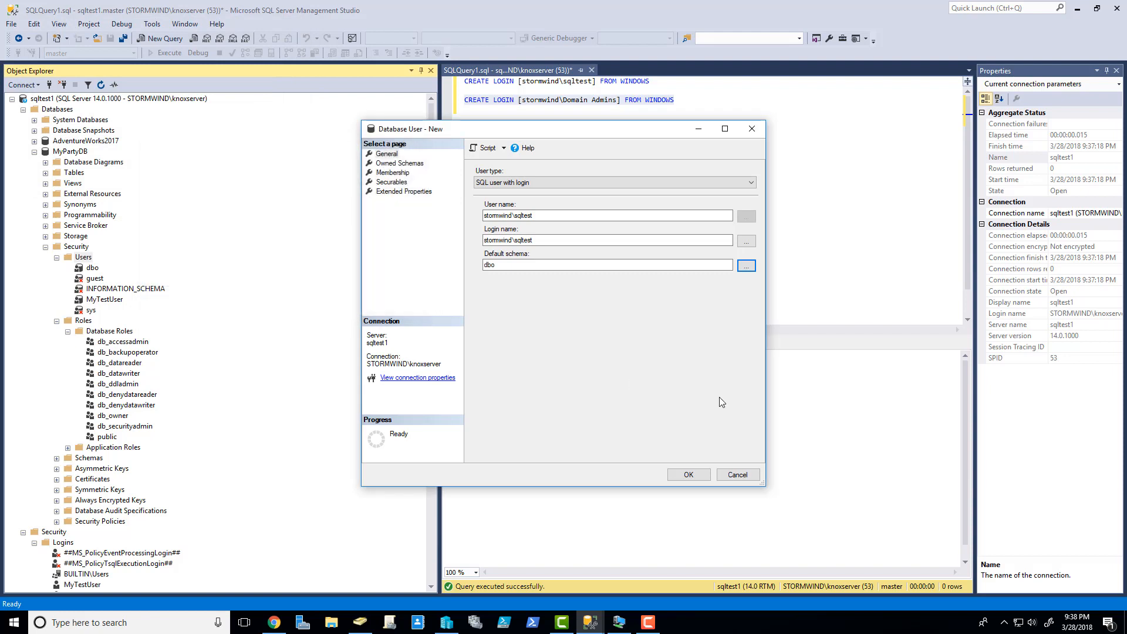
- Add the user to db_owner and create it
left_click(405, 173)
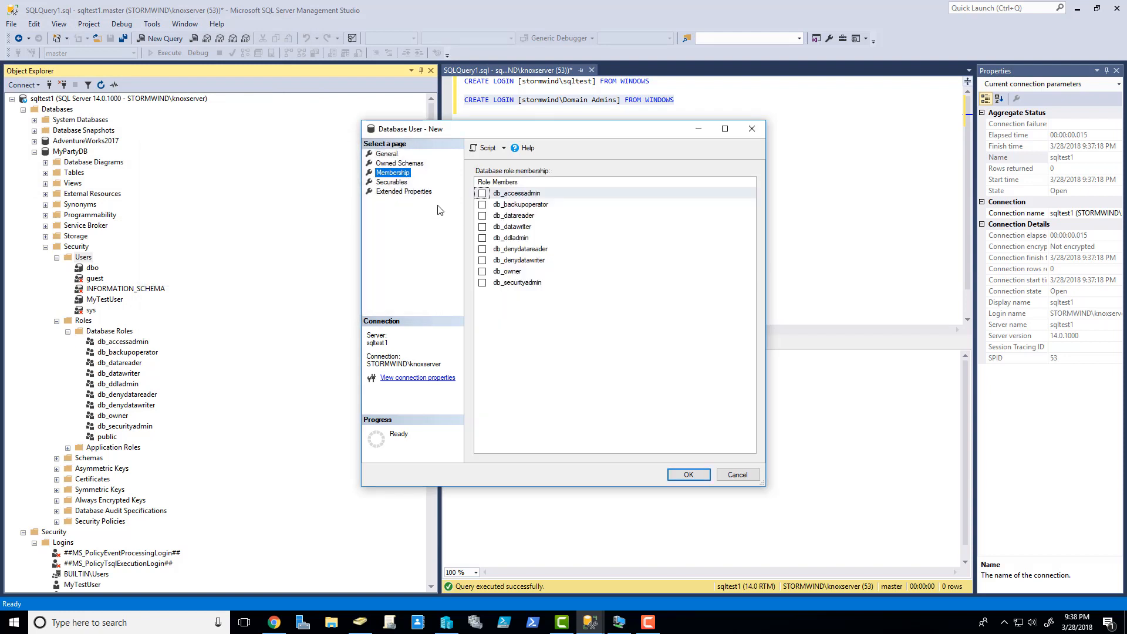
left_click(483, 272)
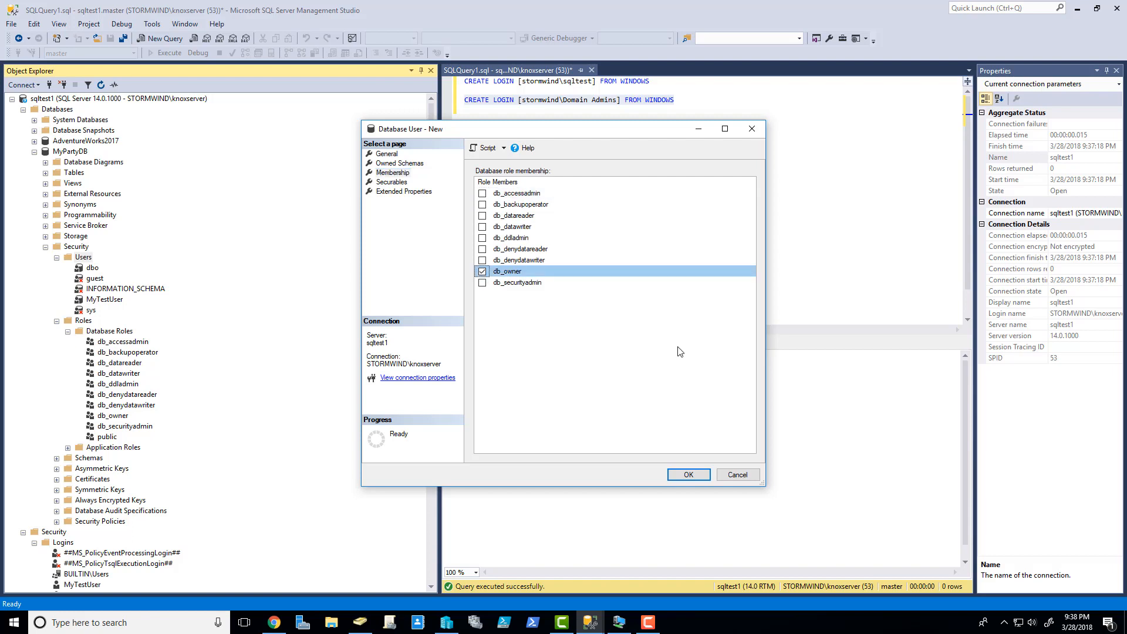
left_click(687, 475)
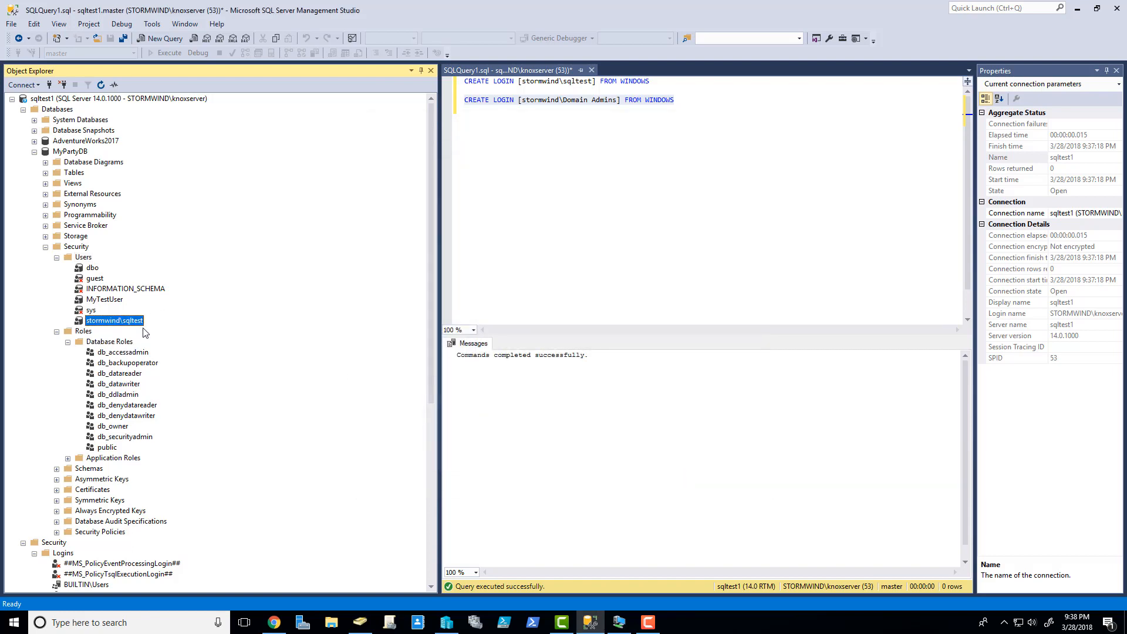
scroll(115, 469, "down", 3)
scroll(132, 285, "up", 3)
- Collapse MyPartyDB, its Security folder, the Logins, Server Roles, server Security and Databases nodes
left_click(46, 248)
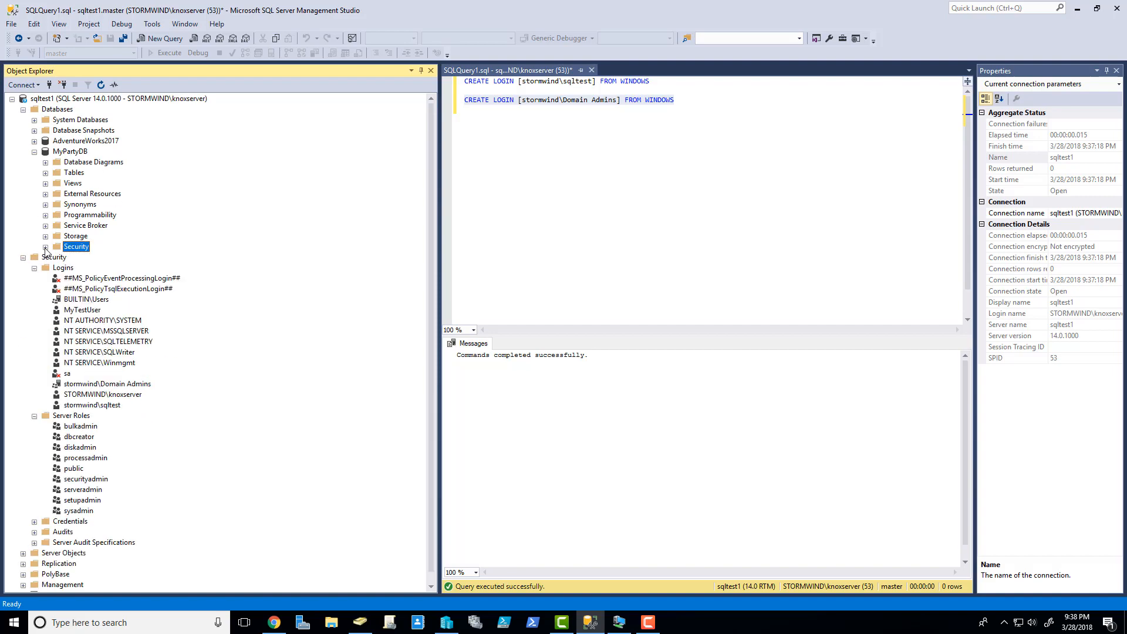
left_click(35, 151)
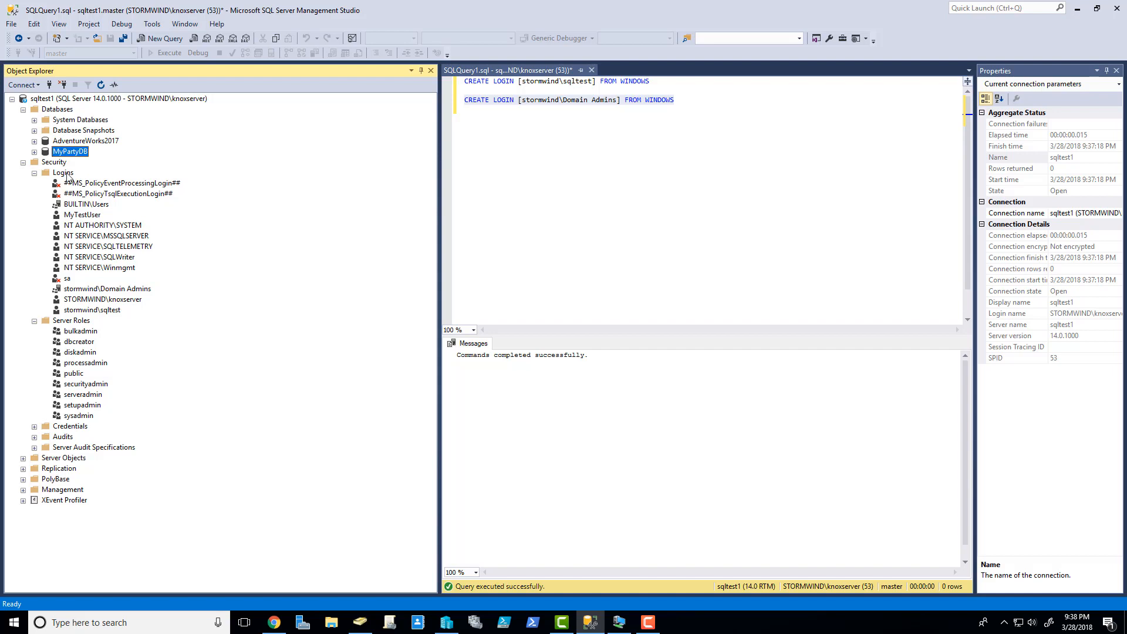
left_click(35, 173)
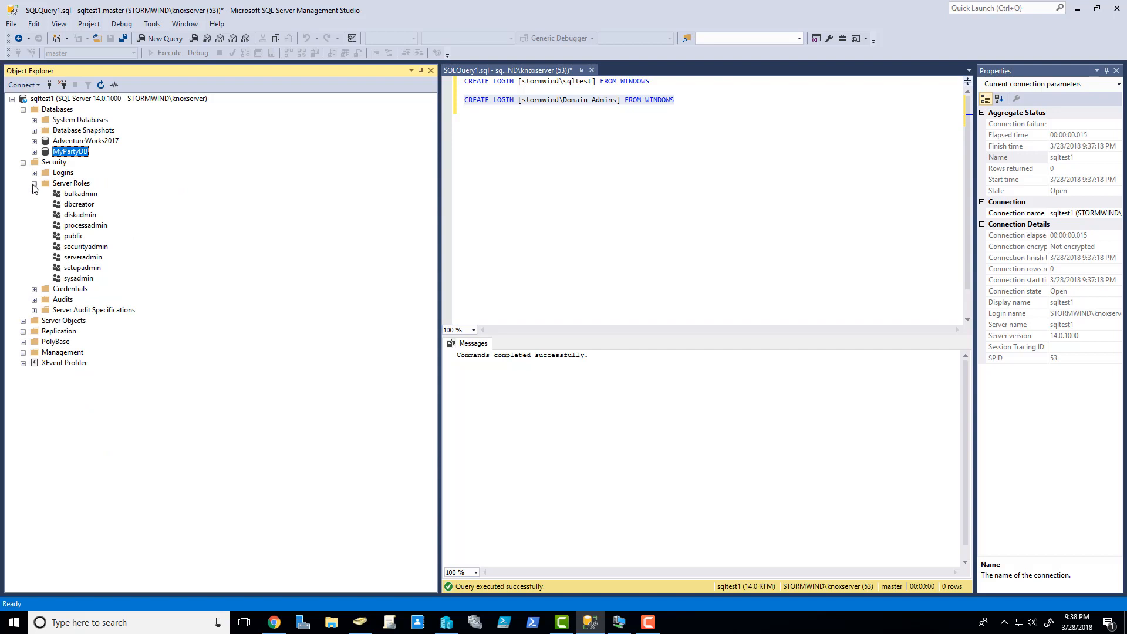
left_click(34, 184)
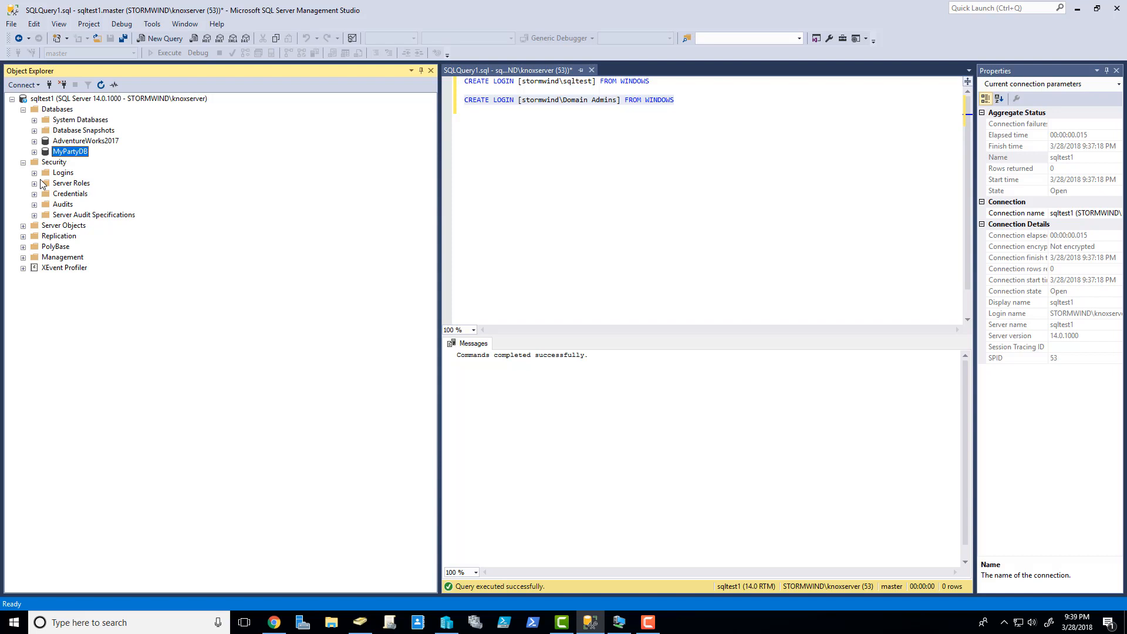
left_click(24, 162)
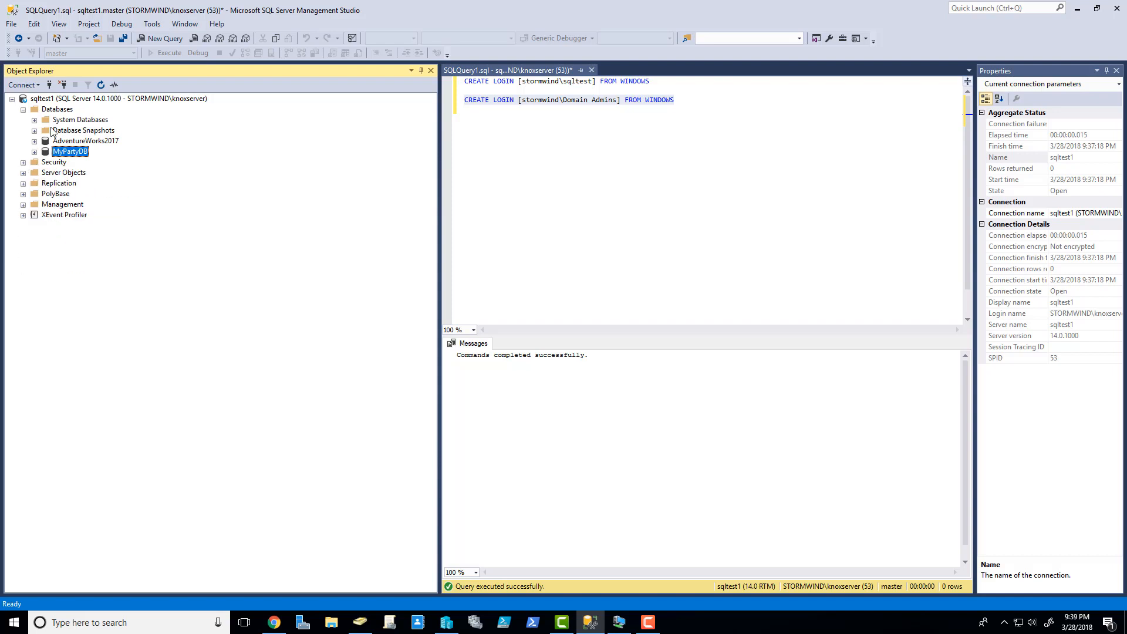
double_click(33, 110)
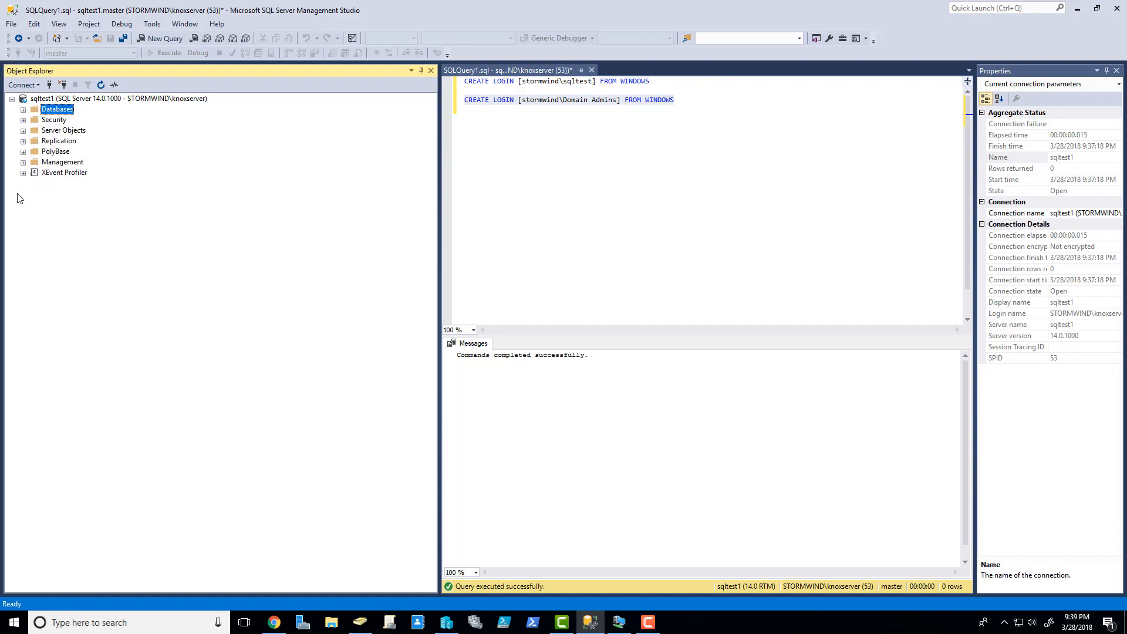
- Toggle the Management folder, re-expand Databases, and open then fold MyPartyDB again
left_click(24, 162)
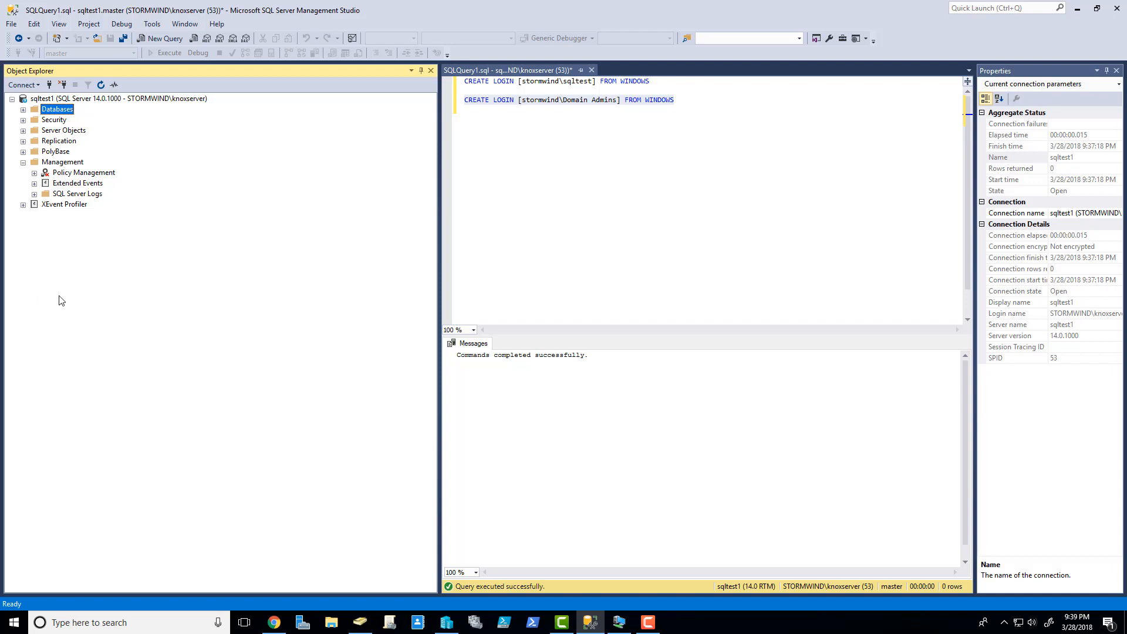
left_click(23, 162)
left_click(23, 110)
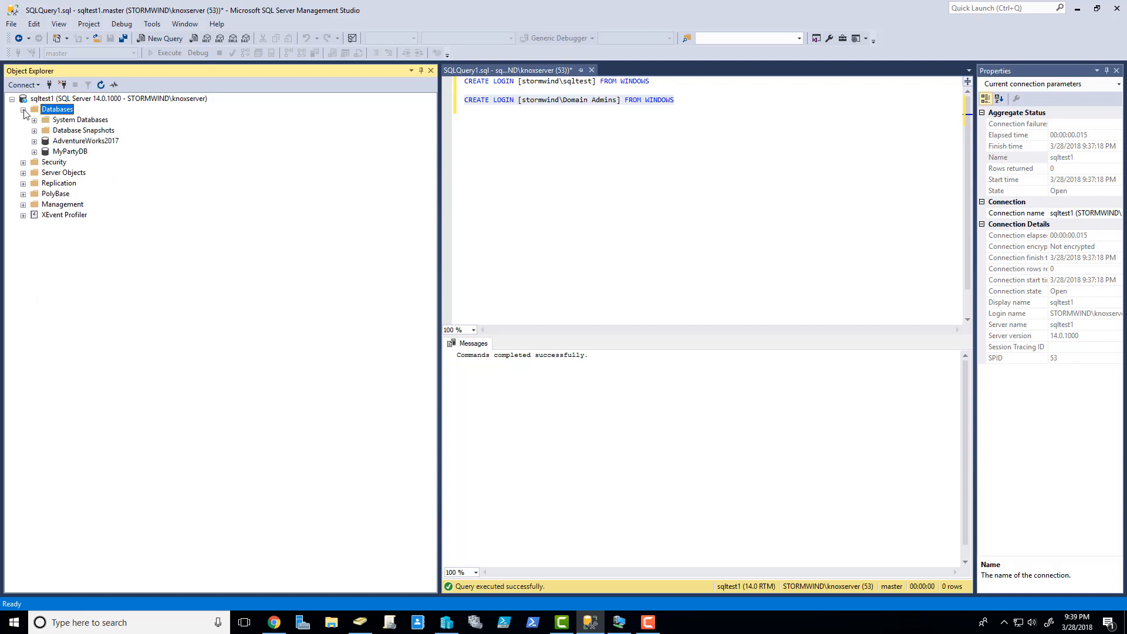
left_click(74, 153)
double_click(74, 152)
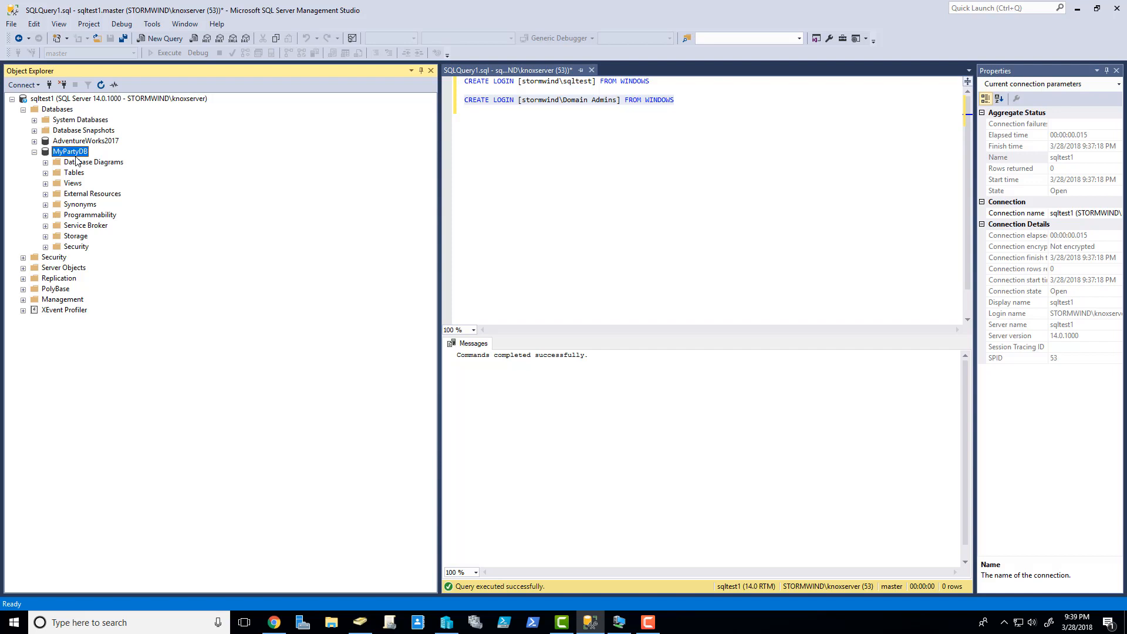
left_click(34, 151)
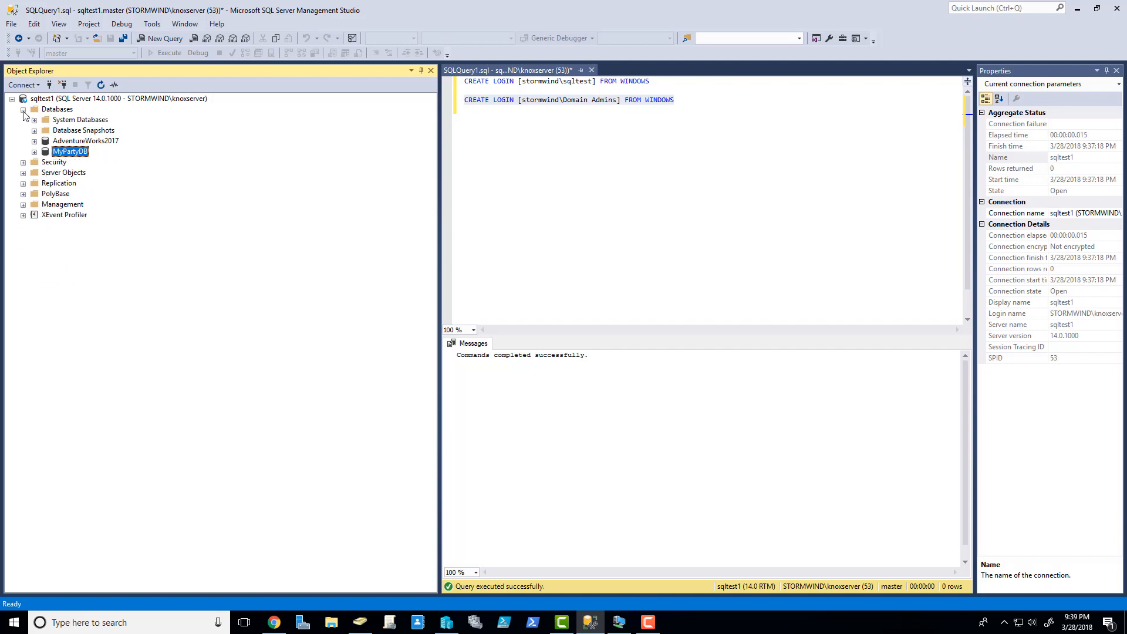
left_click(23, 109)
- Connect Object Explorer to the sqldevtest1 server as a second connection
left_click(12, 98)
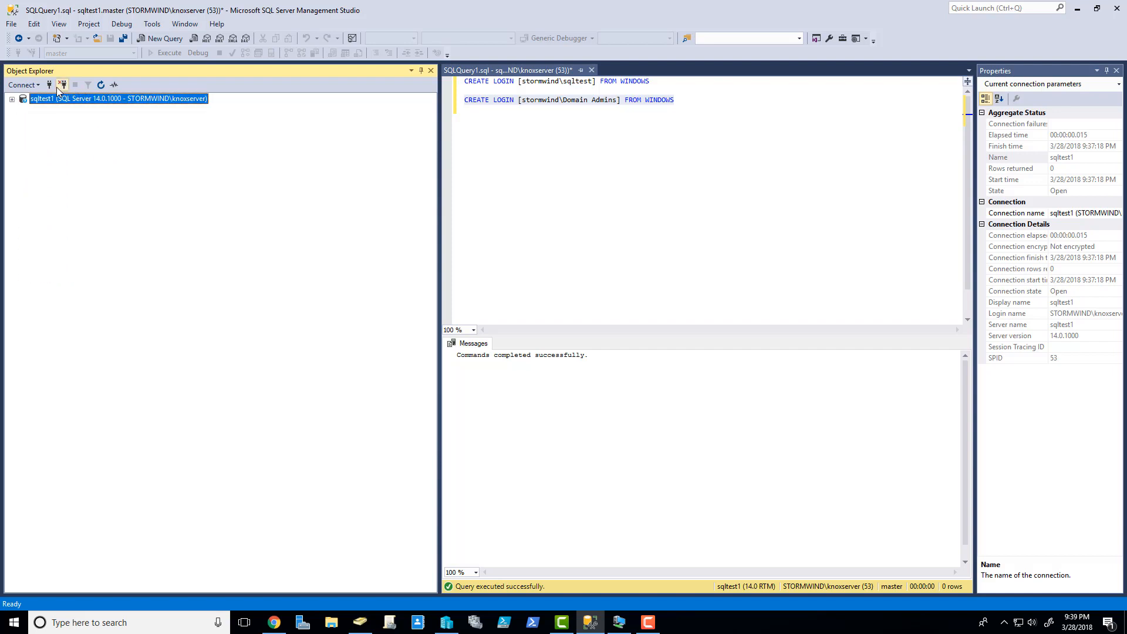
left_click(49, 85)
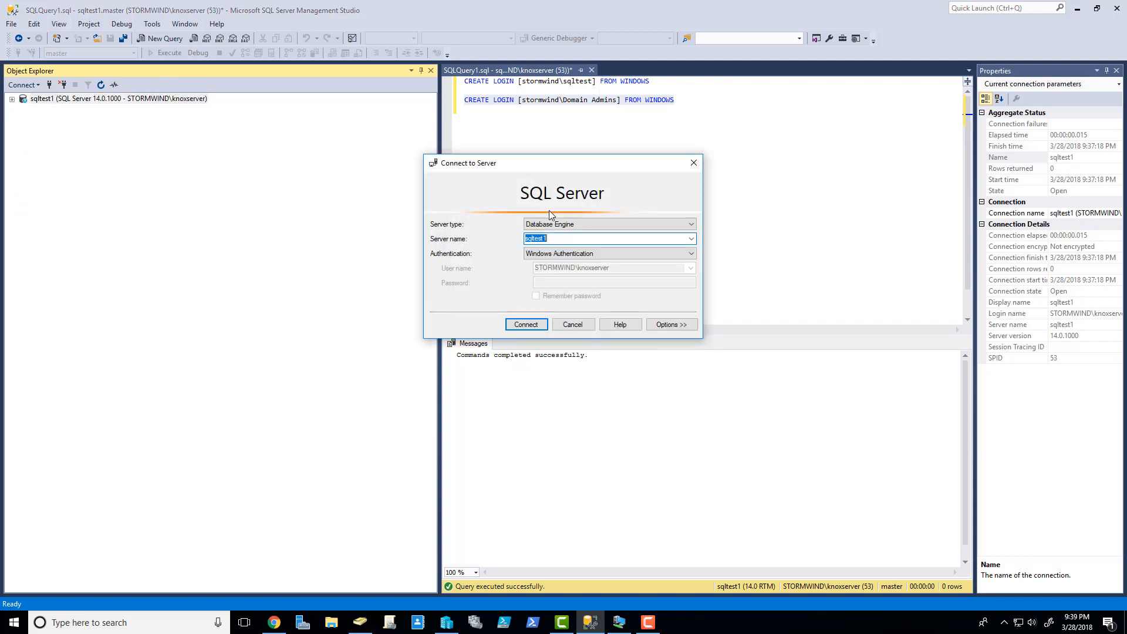
left_click(536, 239)
type("dev")
key("Right")
key("Right")
key("Return")
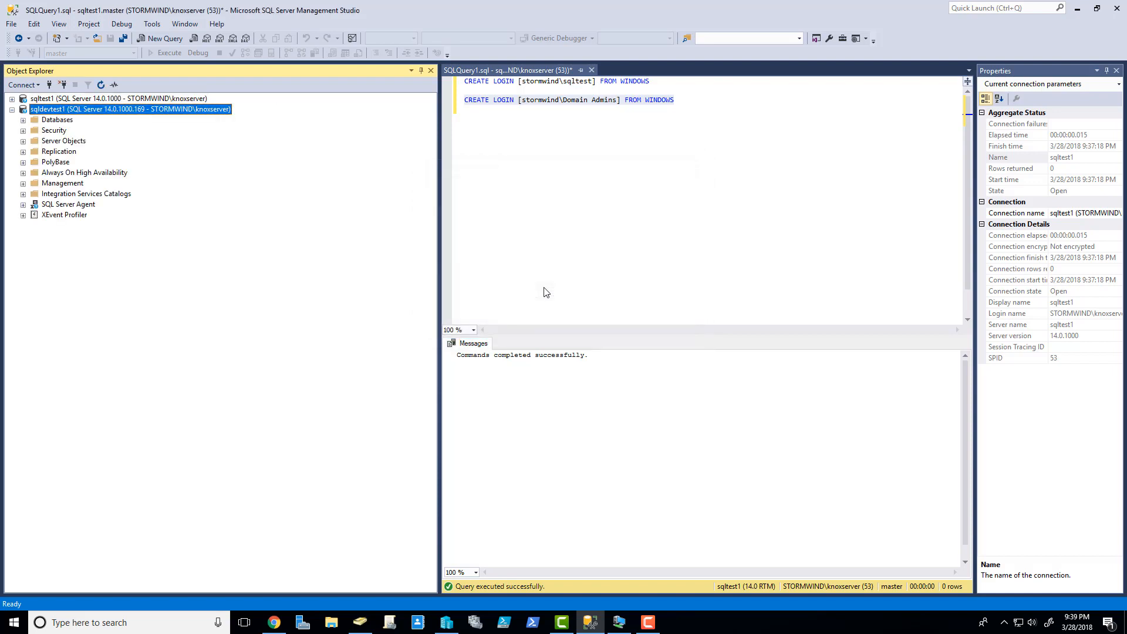
- Browse sqldevtest1's Management and SQL Server Agent folders, then re-expand sqltest1
left_click(23, 184)
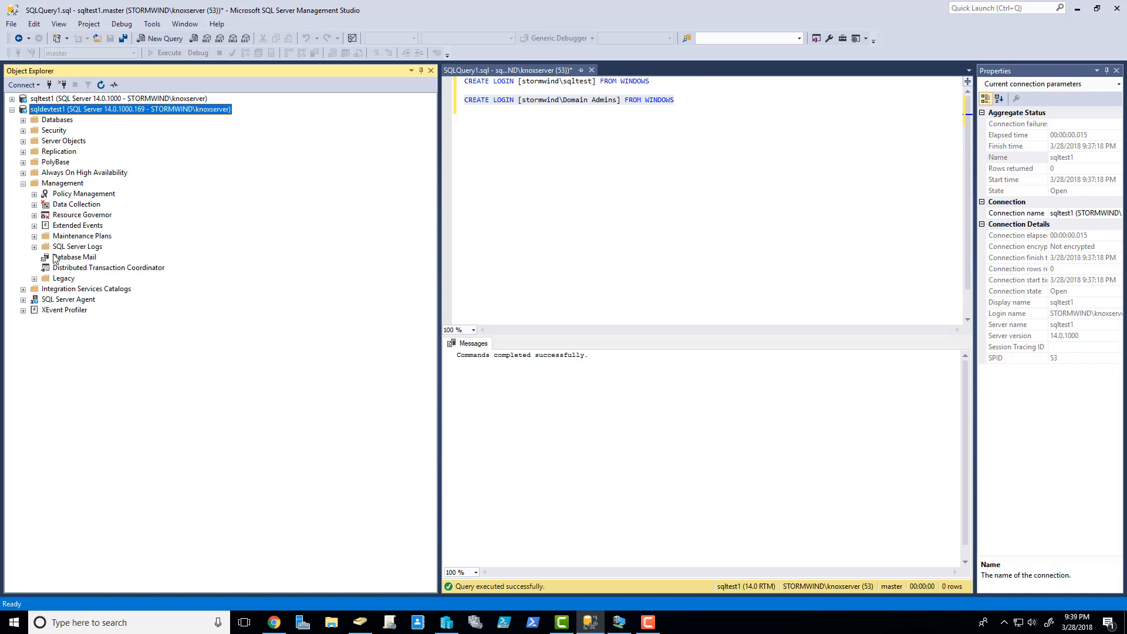
left_click(23, 300)
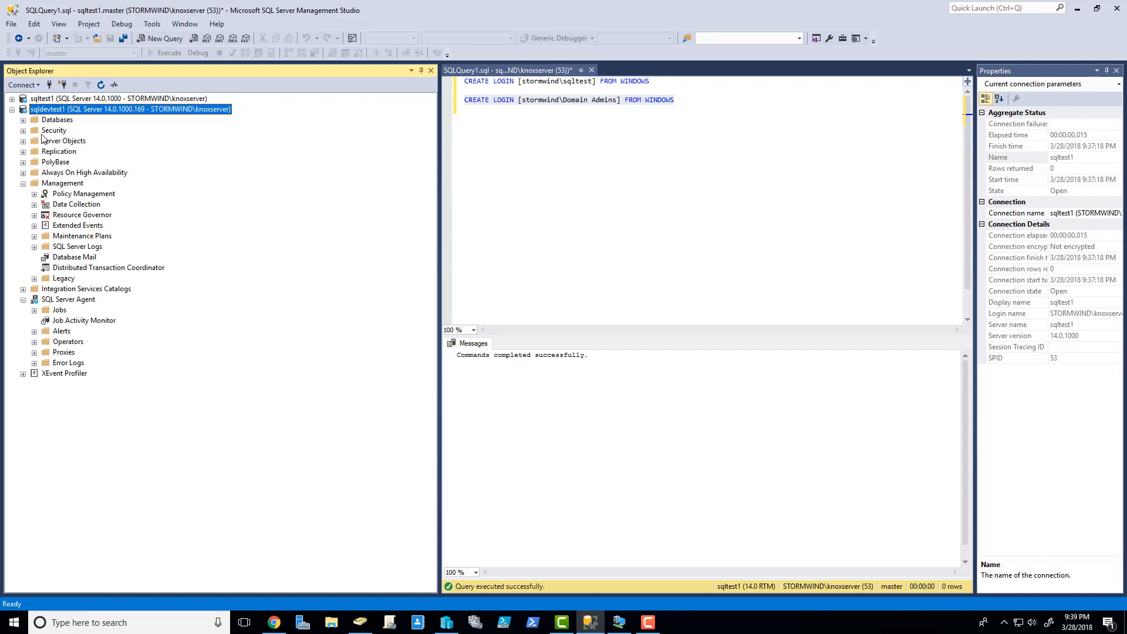
left_click(12, 109)
left_click(12, 98)
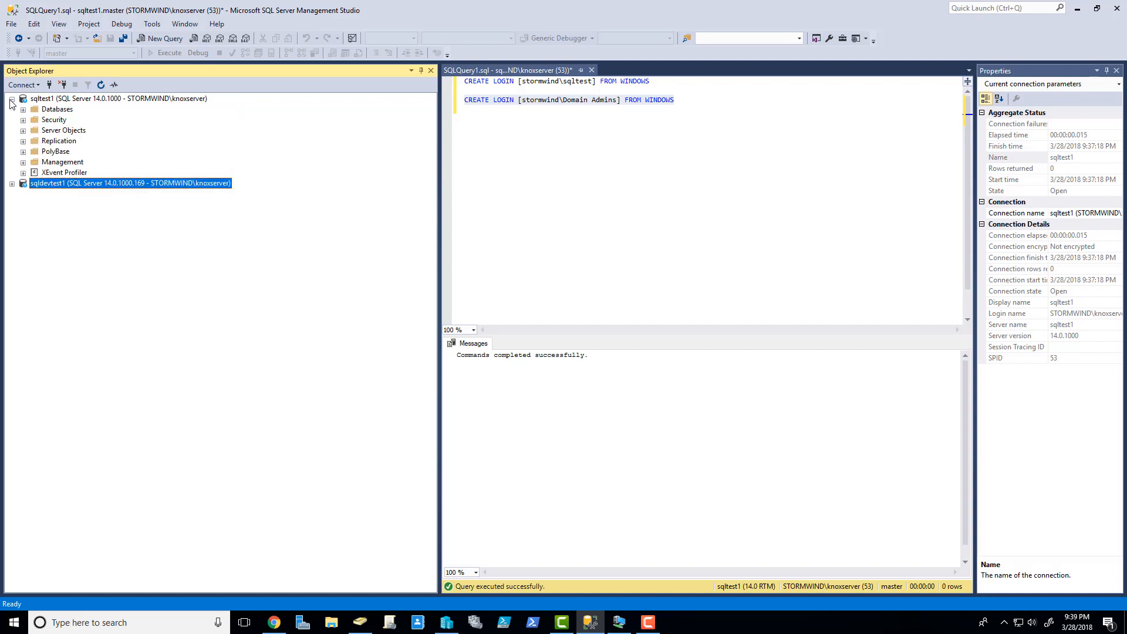
- Inspect the new user in MyPartyDB's Security folder on sqltest1
left_click(22, 110)
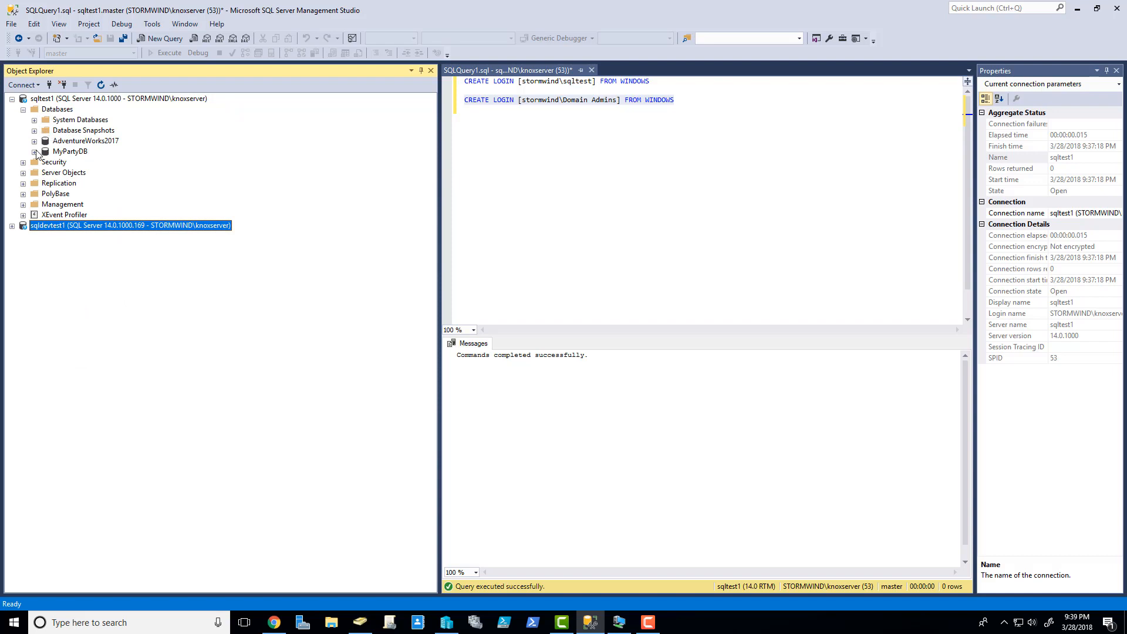
left_click(34, 152)
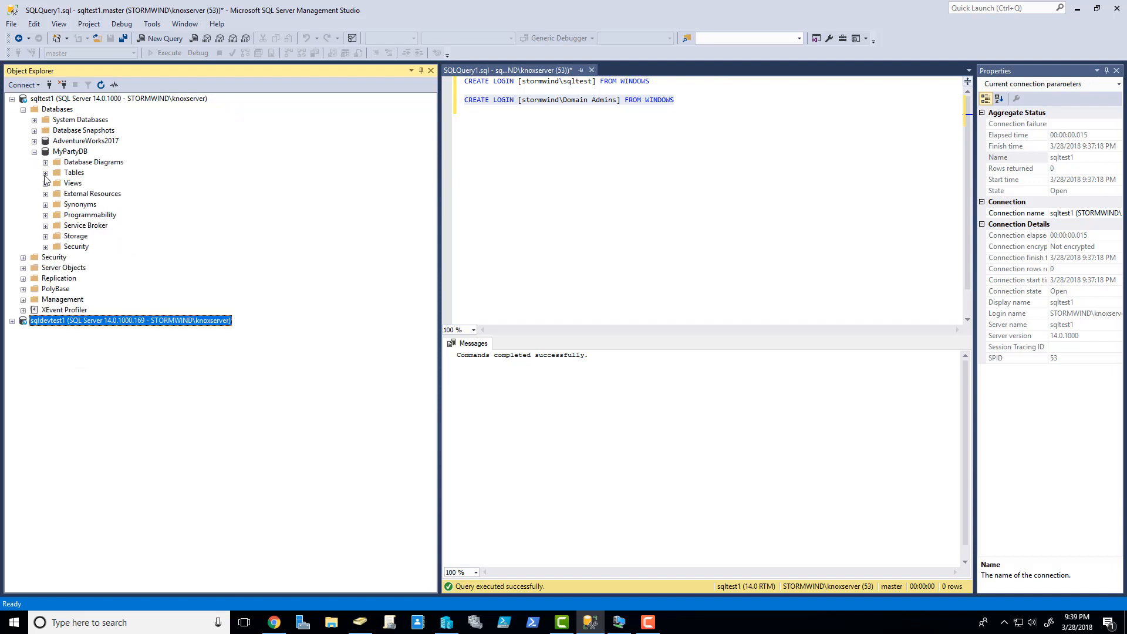
left_click(45, 247)
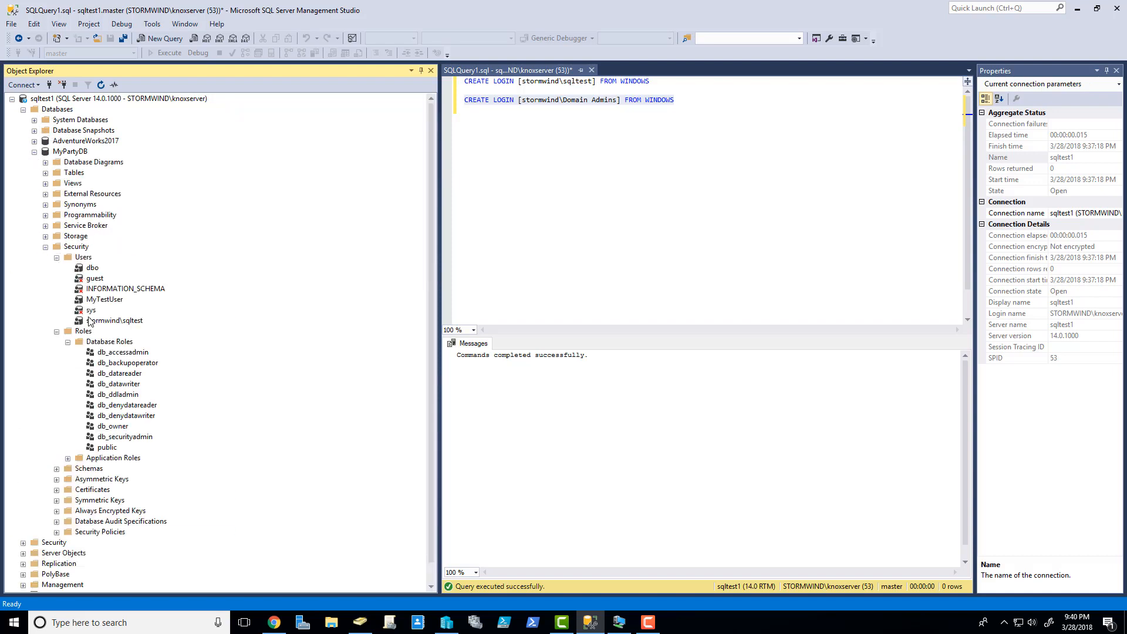
left_click(56, 331)
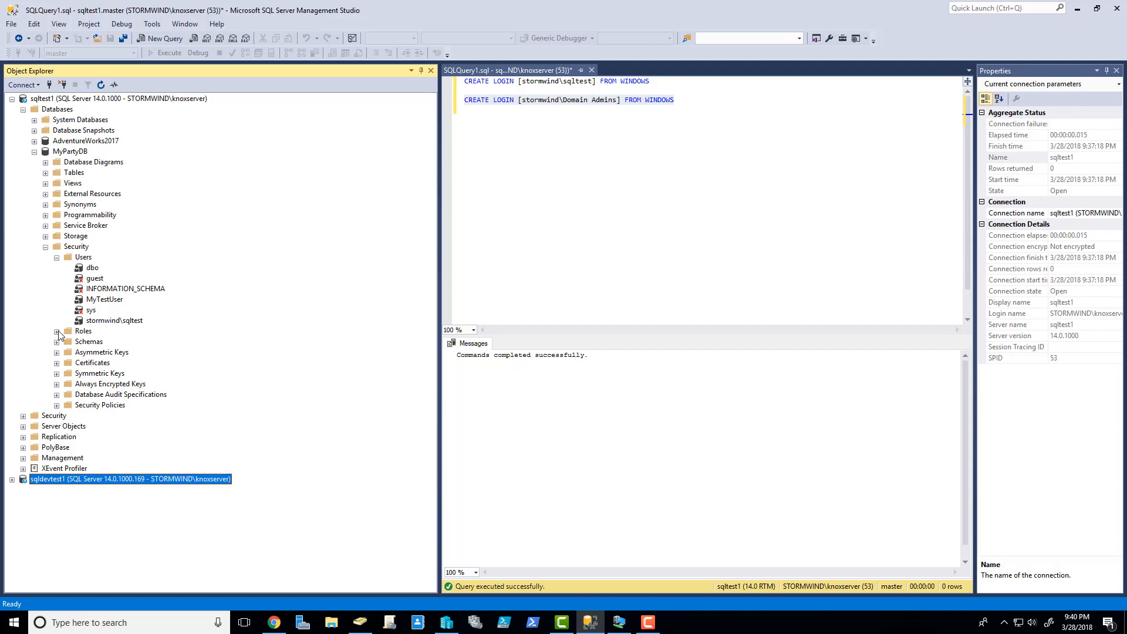
left_click(130, 322)
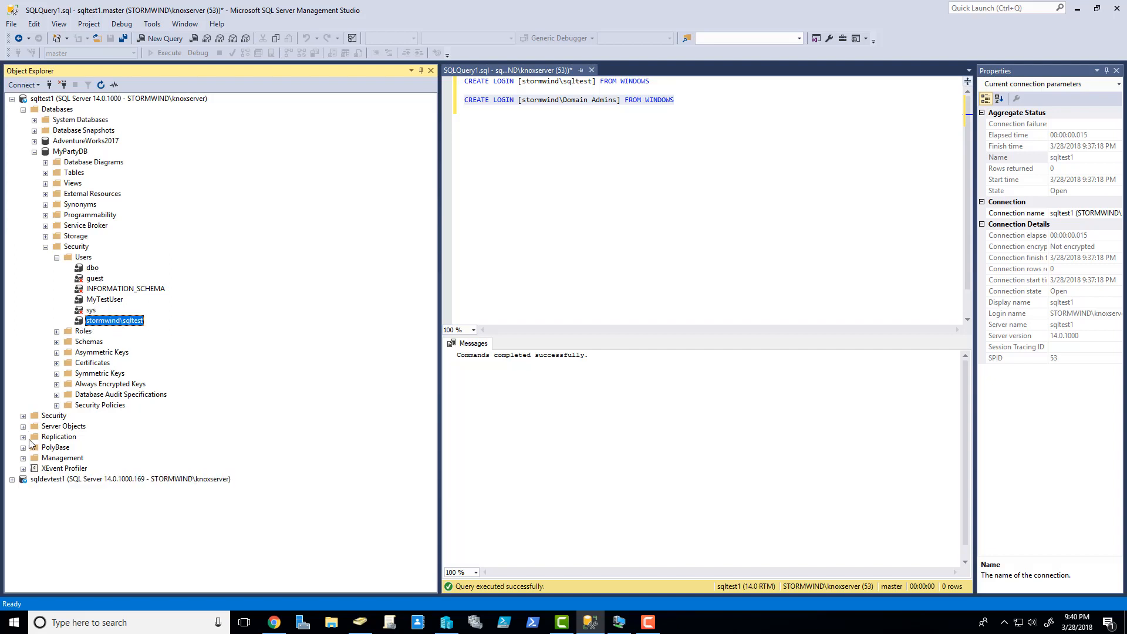
- Check sqltest1's server logins, then collapse Security and the MyPartyDB database
left_click(24, 416)
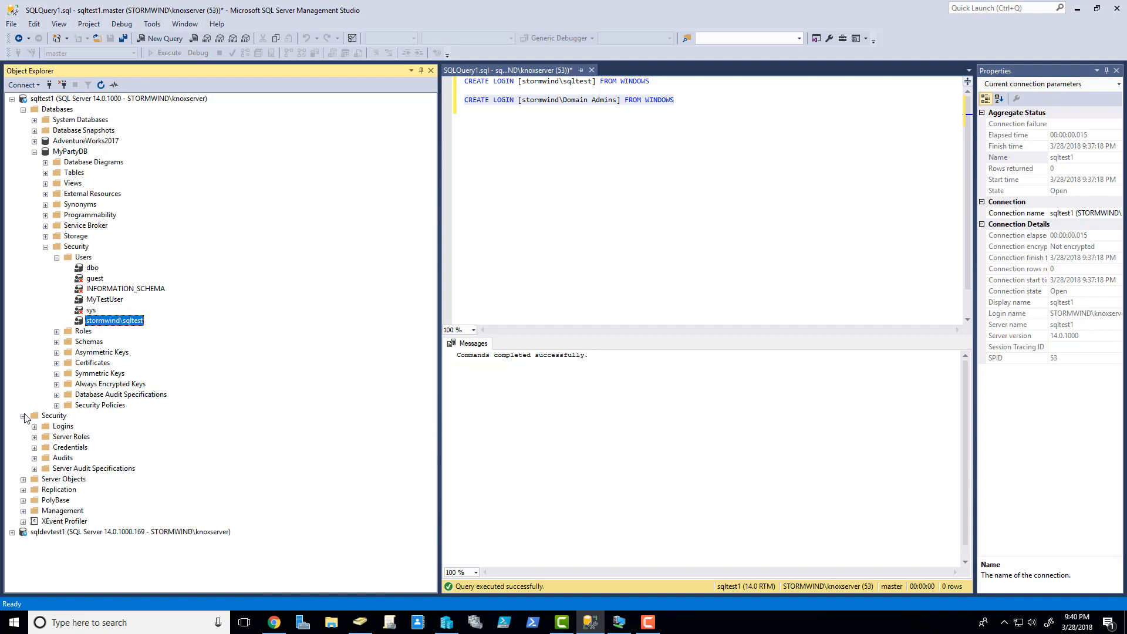
left_click(34, 426)
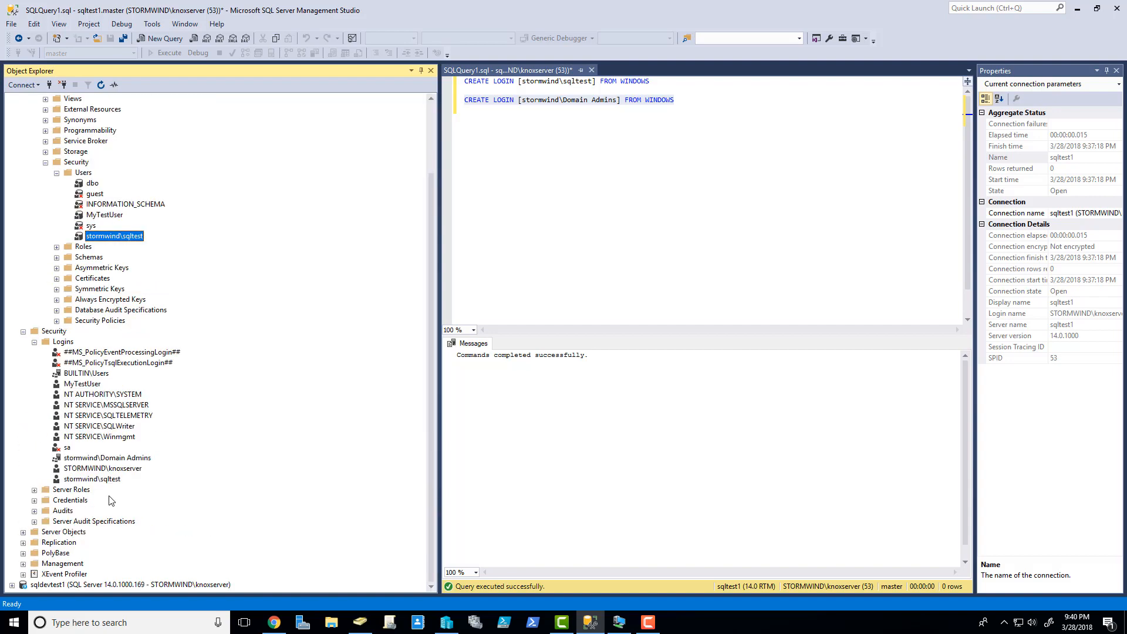
left_click(24, 332)
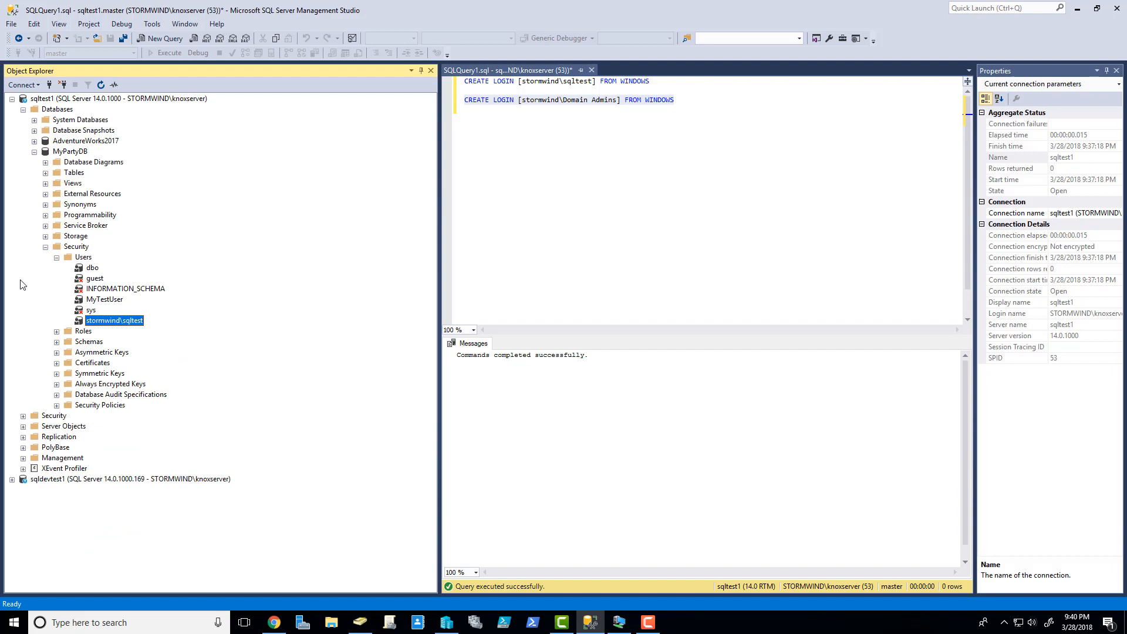
left_click(45, 247)
left_click(34, 152)
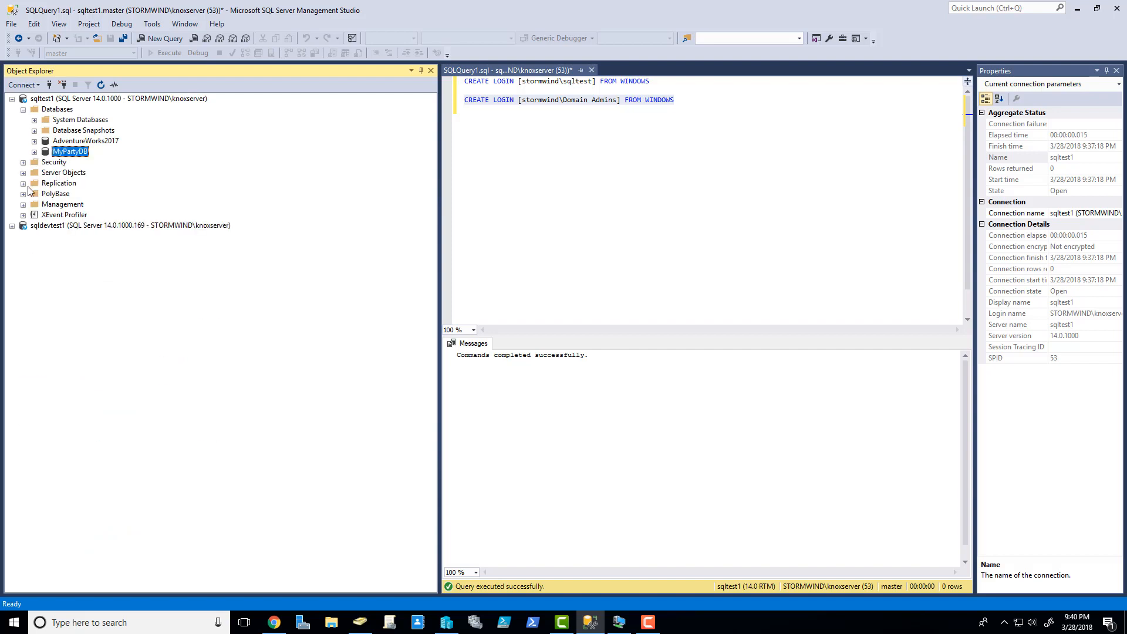
- Compare sqldevtest1's logins with sqltest1's, locating the MyTestUser login on sqltest1
left_click(11, 225)
left_click(23, 247)
left_click(34, 257)
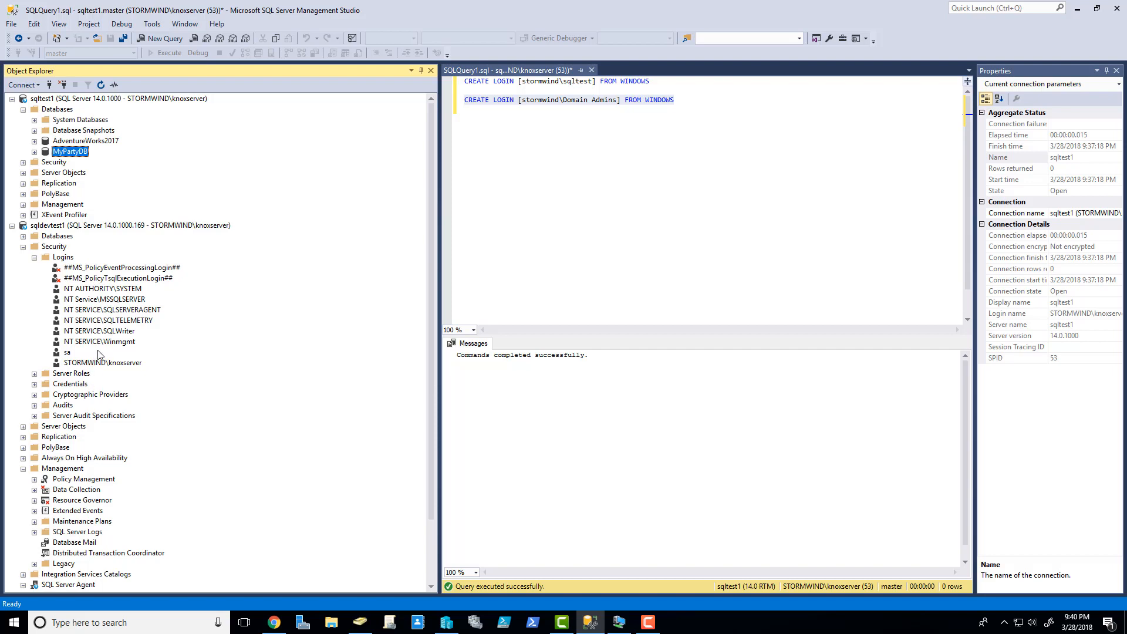
left_click(23, 162)
left_click(34, 173)
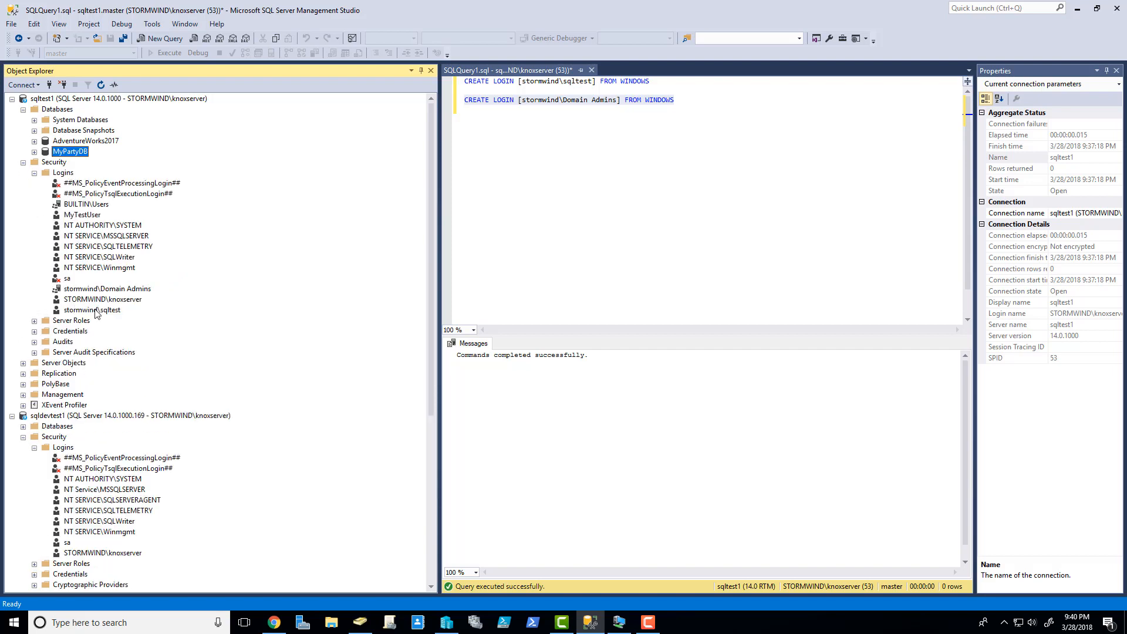
left_click(89, 215)
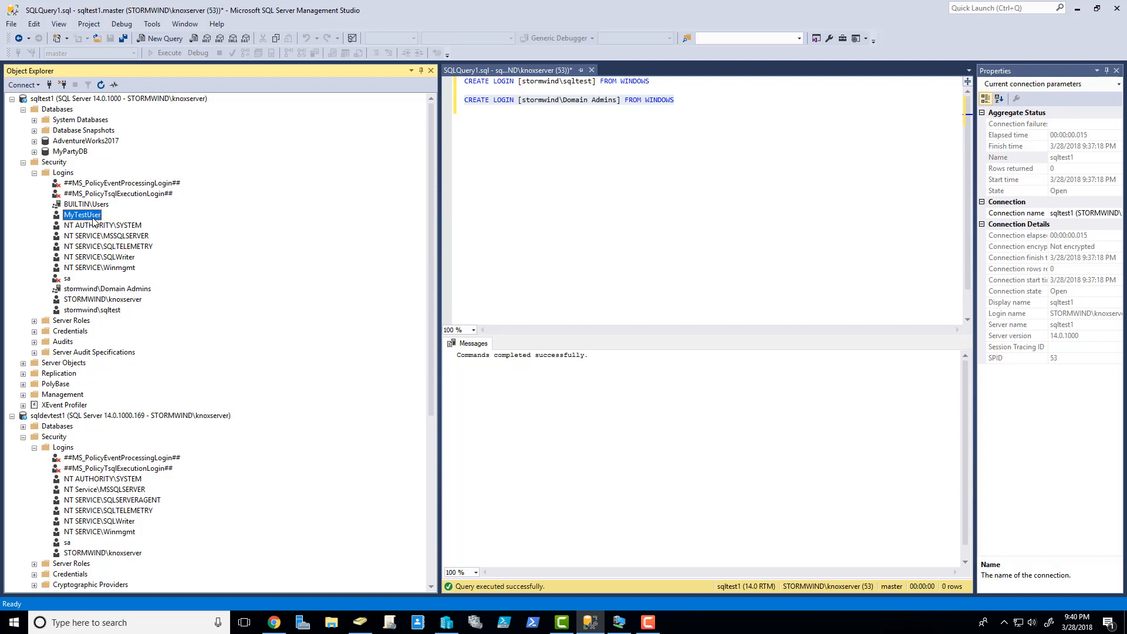
scroll(88, 399, "down", 8)
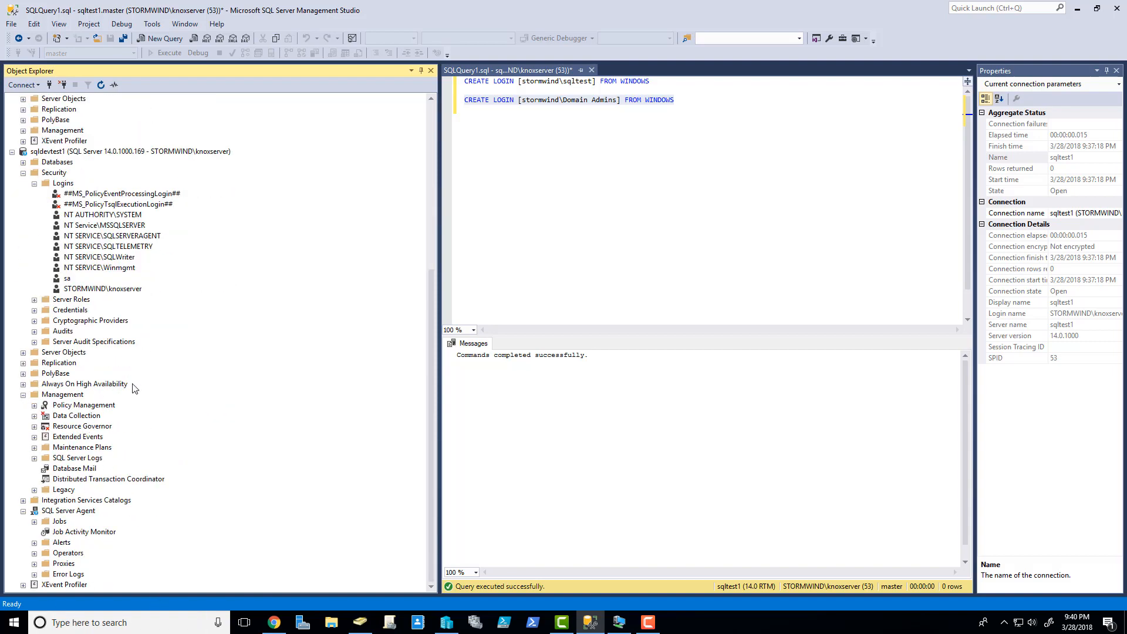
scroll(112, 394, "up", 8)
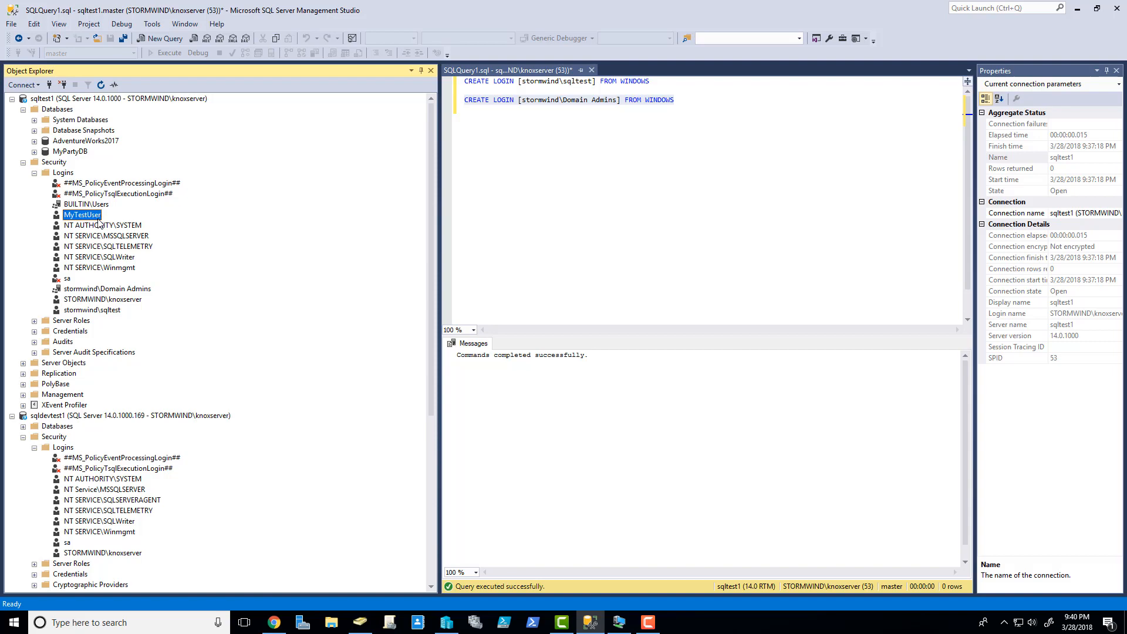
scroll(100, 293, "down", 8)
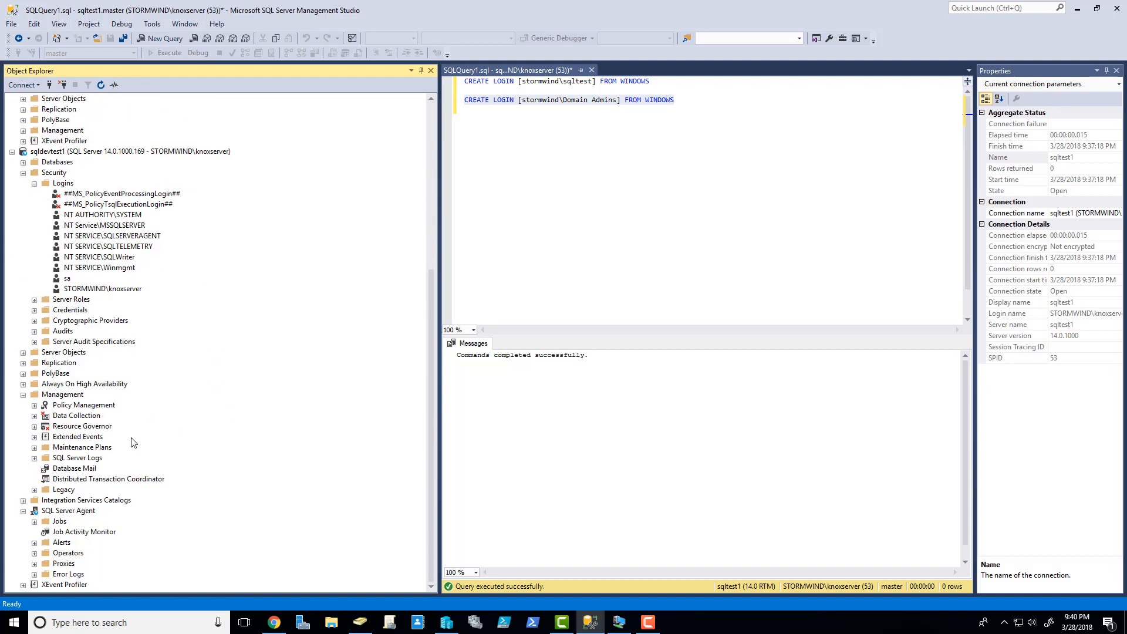
scroll(158, 311, "up", 8)
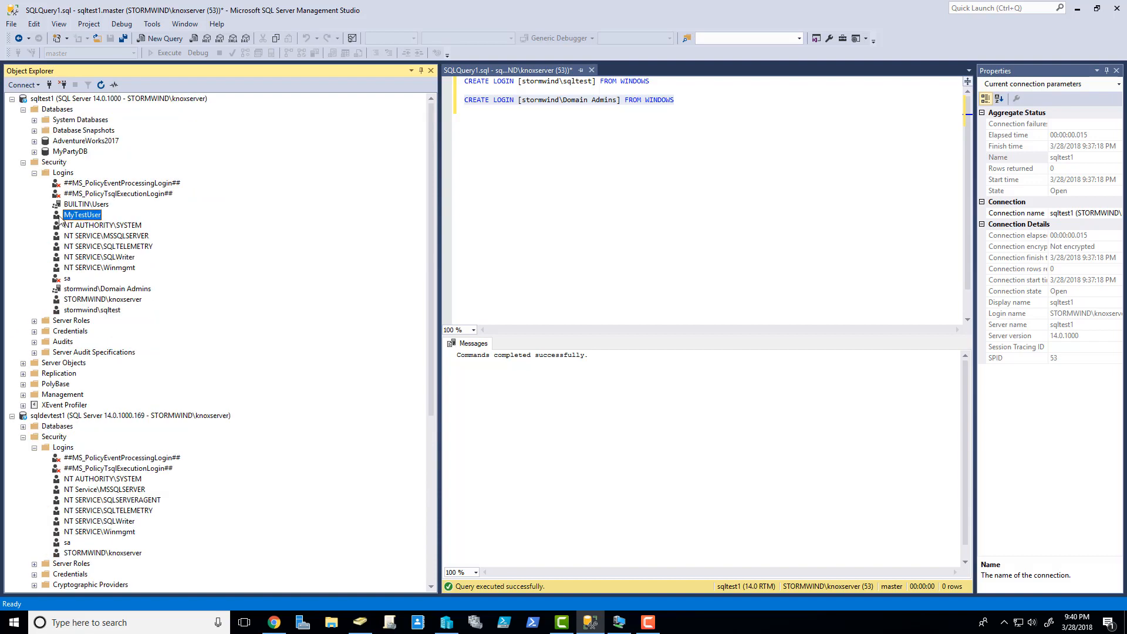
- Collapse sqltest1's Security and Databases and sqldevtest1's Security, Management and SQL Server Agent
left_click(24, 162)
left_click(23, 109)
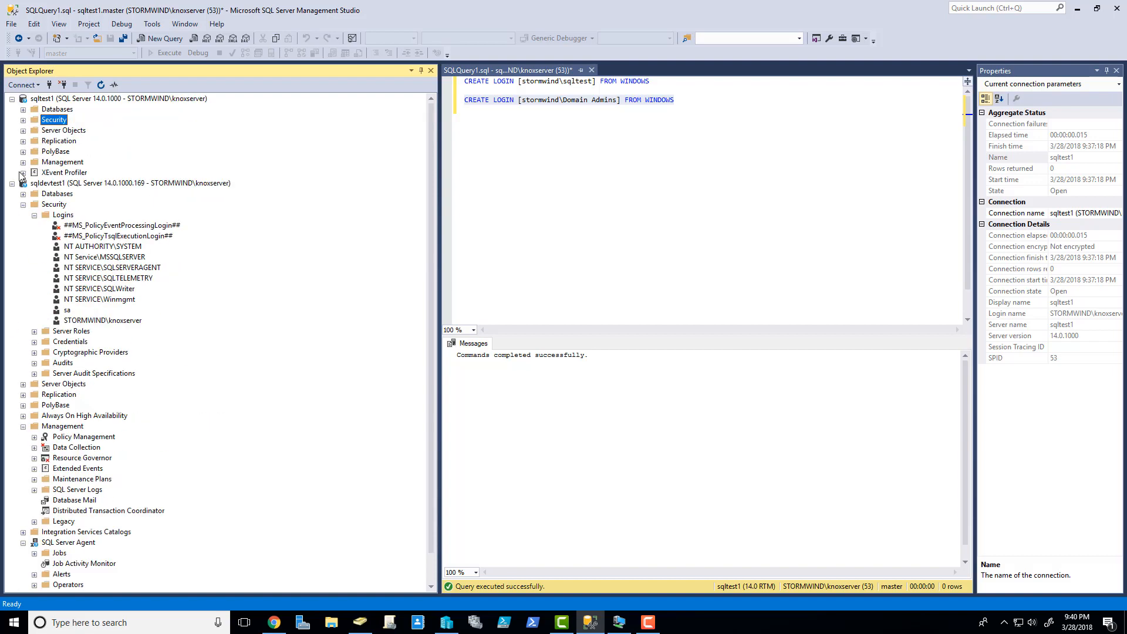
left_click(23, 205)
left_click(22, 257)
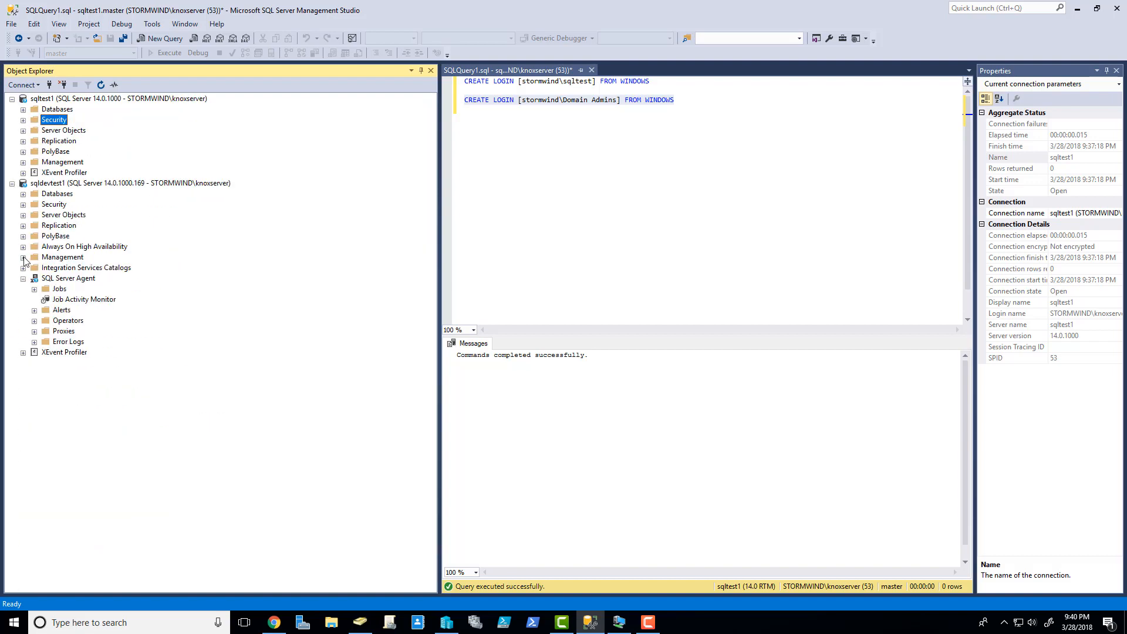
left_click(22, 278)
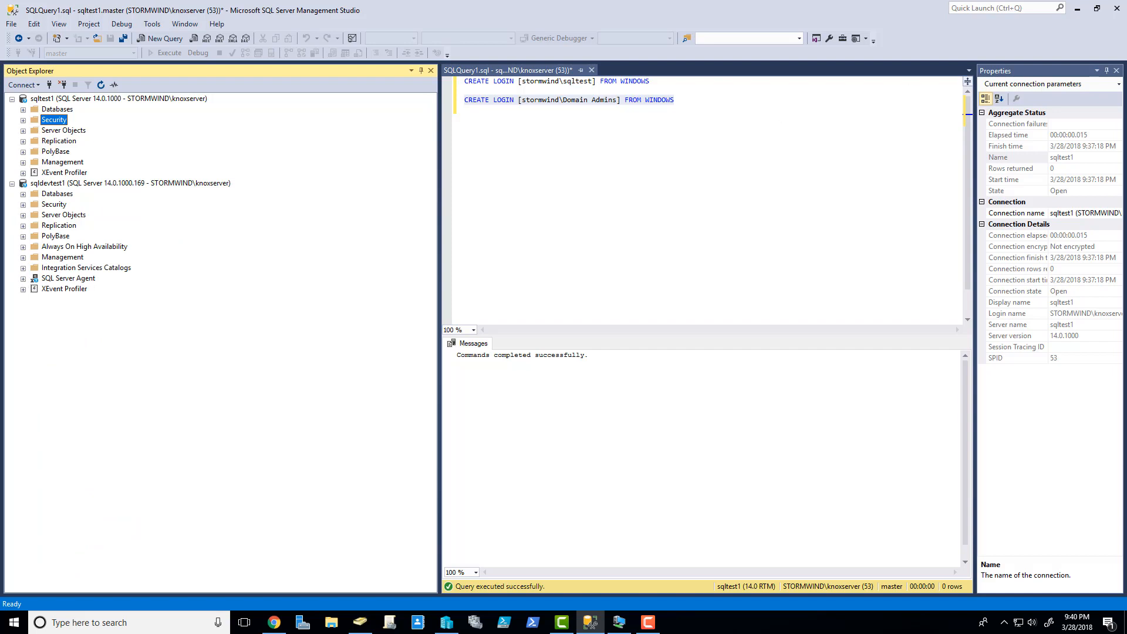
key("alt+Tab")
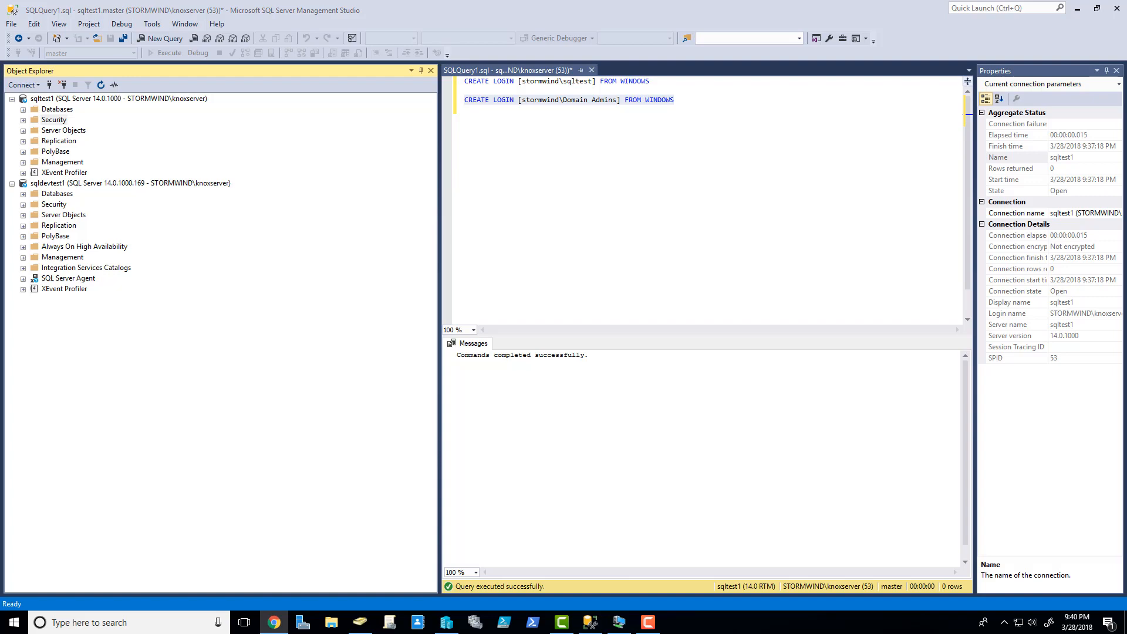
- Read through the support article down to Method 2, highlighting its explanatory passages
left_click_drag(1126, 19, 334, 1)
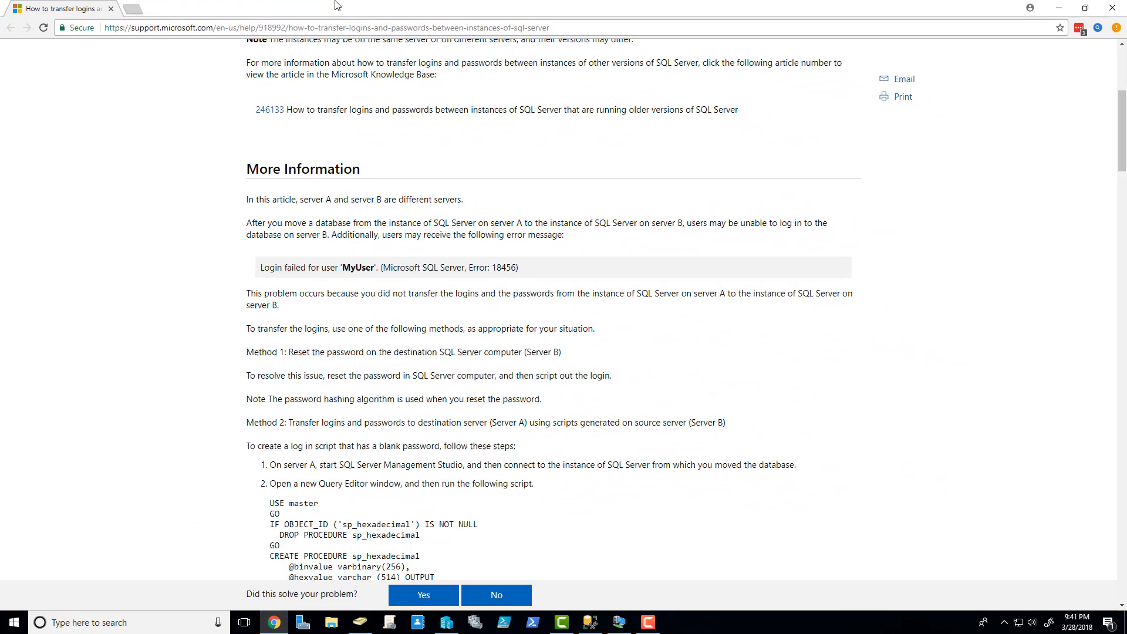
scroll(281, 132, "up", 5)
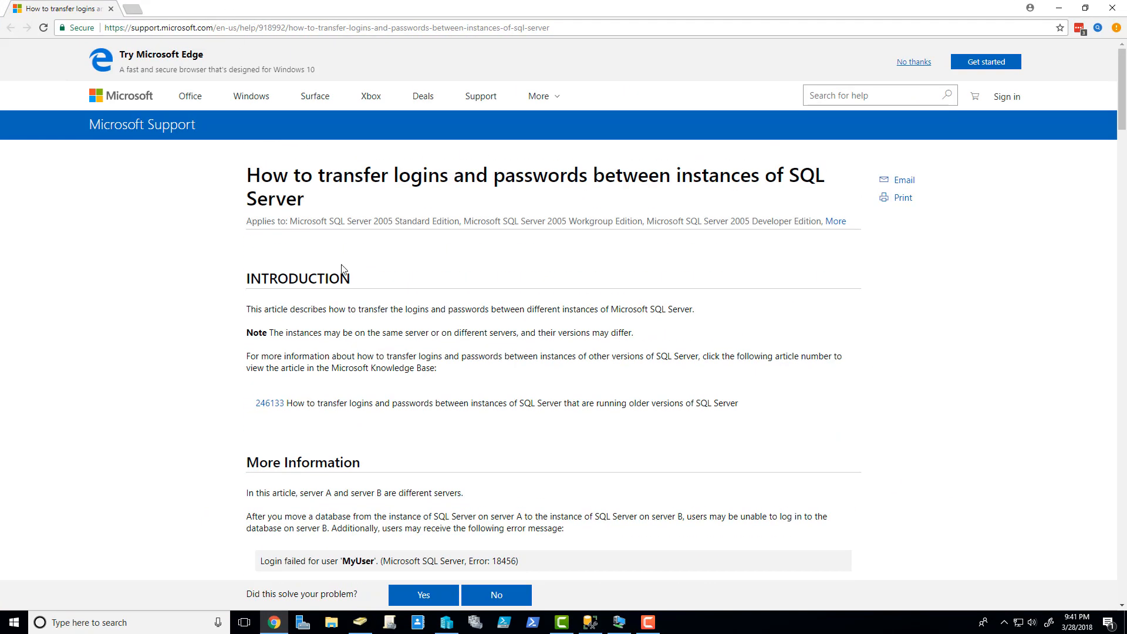
scroll(343, 269, "down", 4)
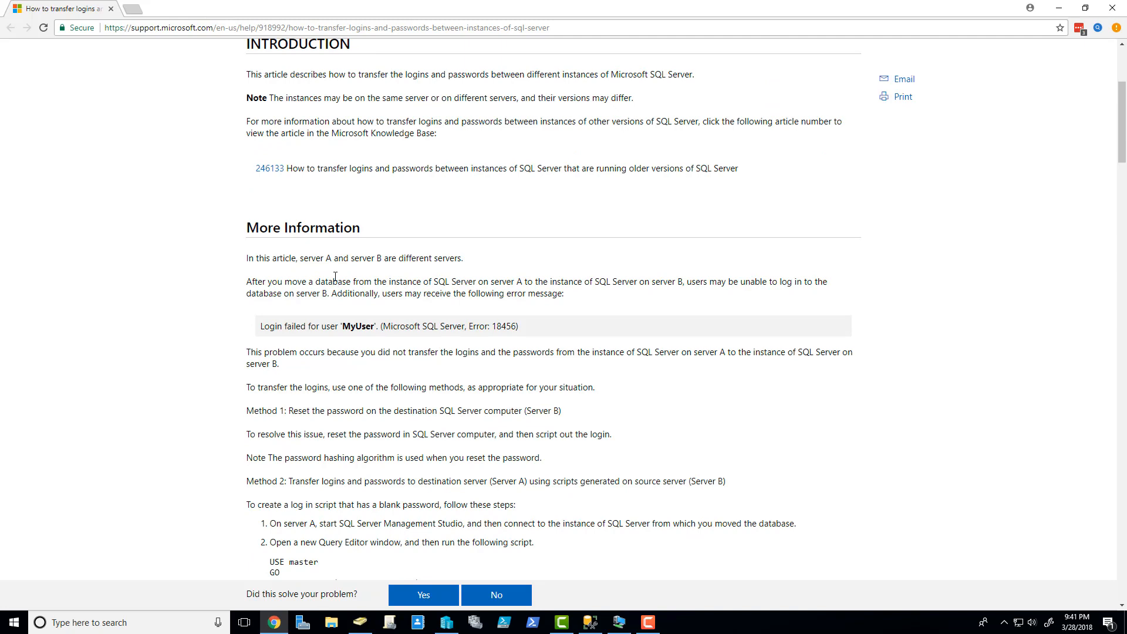
scroll(335, 276, "down", 2)
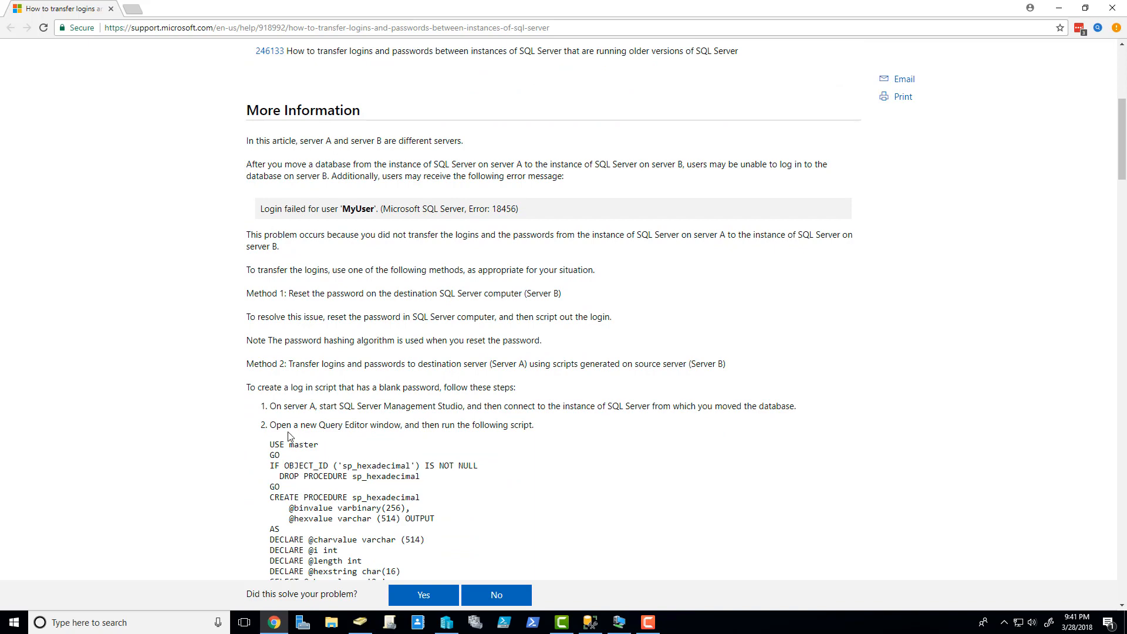
left_click_drag(245, 365, 397, 364)
left_click(275, 362)
left_click_drag(276, 365, 302, 364)
left_click(334, 367)
scroll(331, 340, "down", 5)
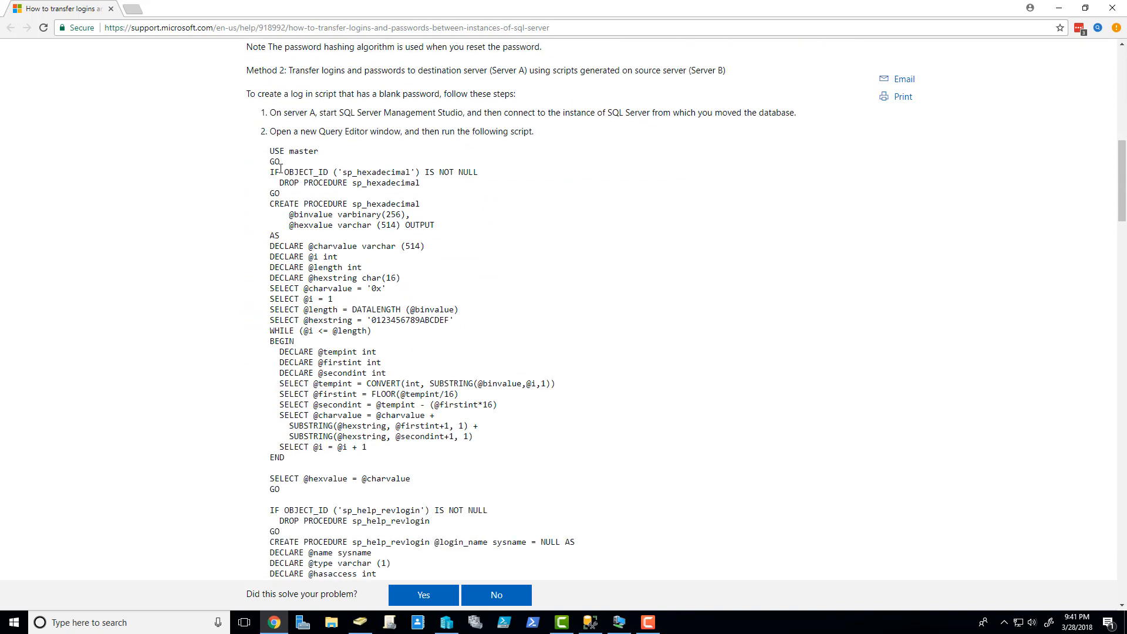
left_click_drag(263, 136, 451, 133)
left_click(377, 156)
- Select and copy the full sp_help_revlogin login-transfer SQL script
left_click_drag(272, 149, 303, 267)
scroll(470, 469, "down", 9)
scroll(464, 405, "down", 10)
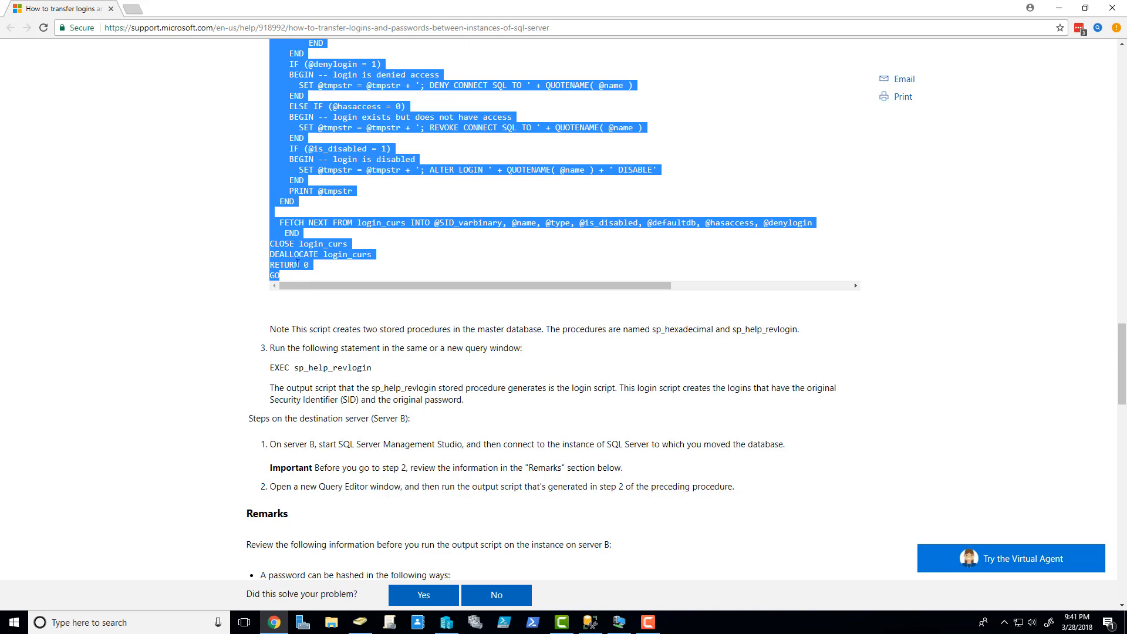
right_click(288, 250)
left_click(312, 260)
left_click(590, 622)
- Close the old query holding the CREATE LOGIN statements without saving
left_click(66, 99)
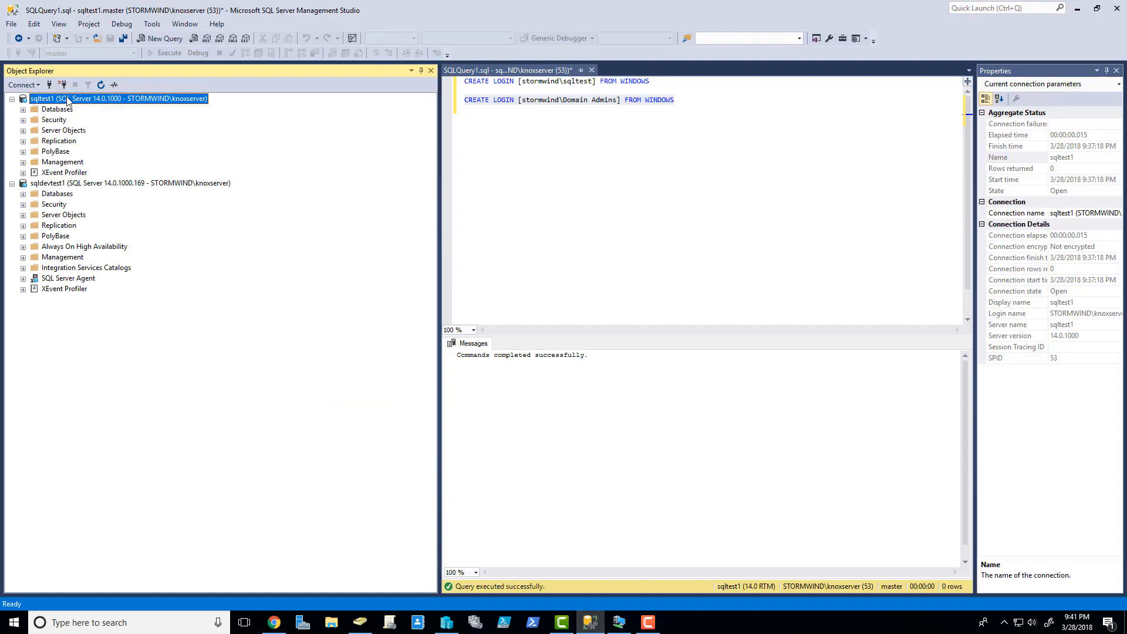
left_click(621, 100)
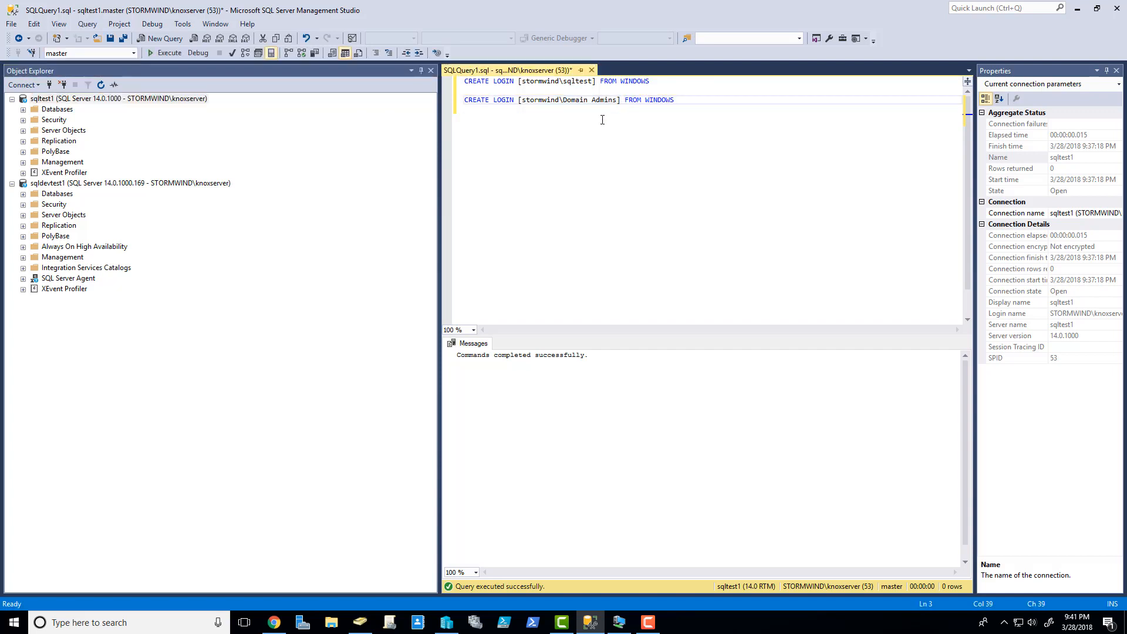
left_click(591, 70)
left_click(607, 382)
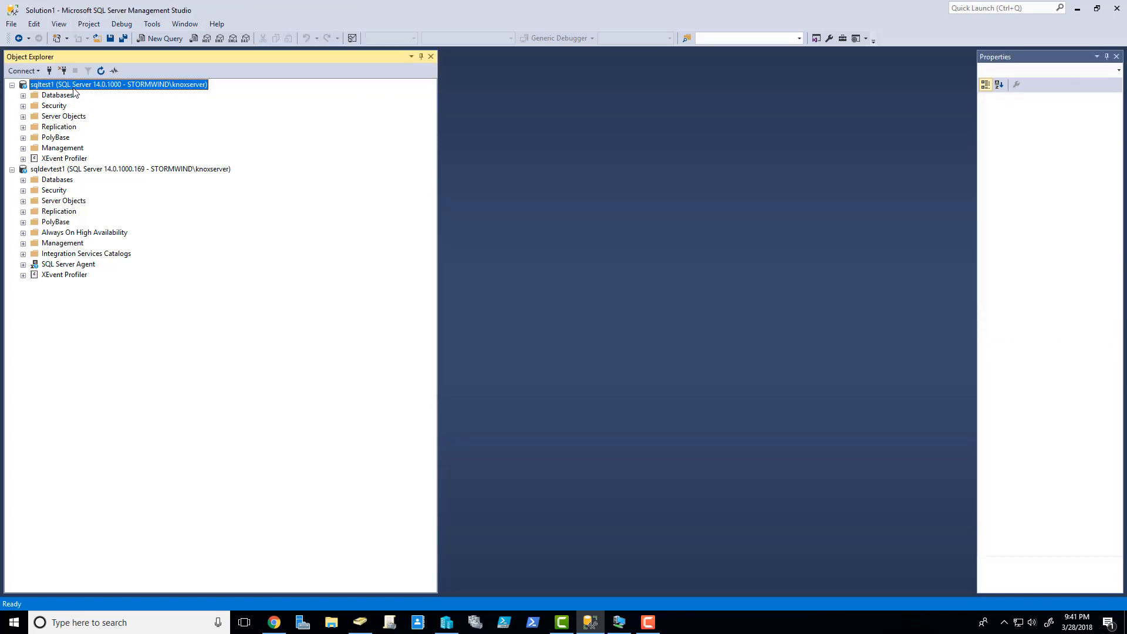
- Run the pasted script on sqltest1 to create sp_hexadecimal and sp_help_revlogin
left_click(154, 38)
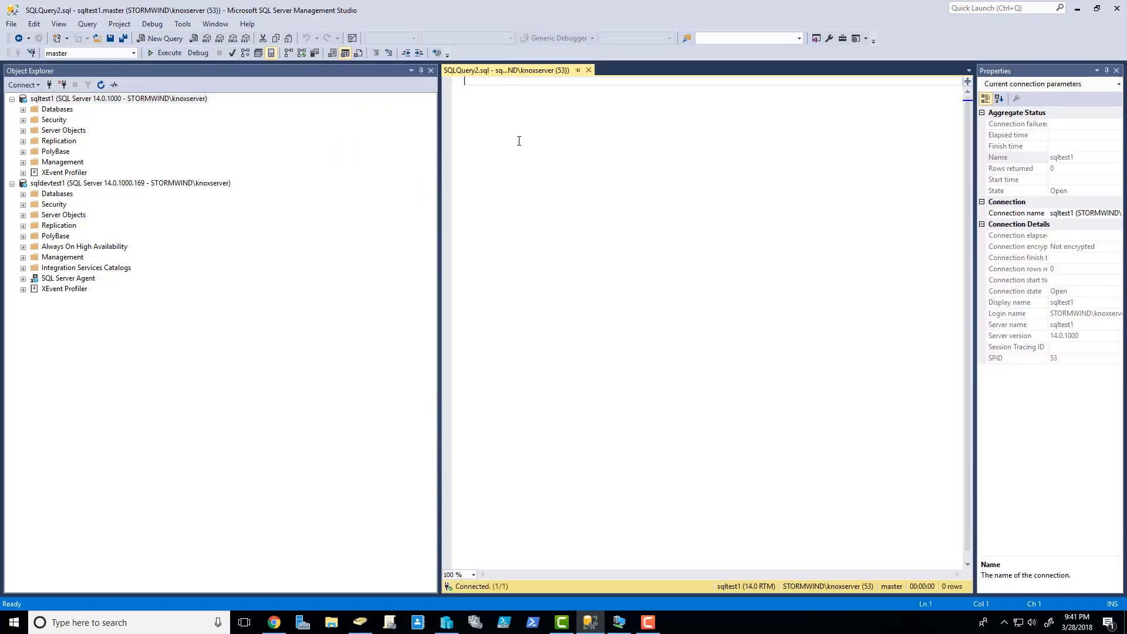
key("ctrl+v")
scroll(598, 259, "up", 1)
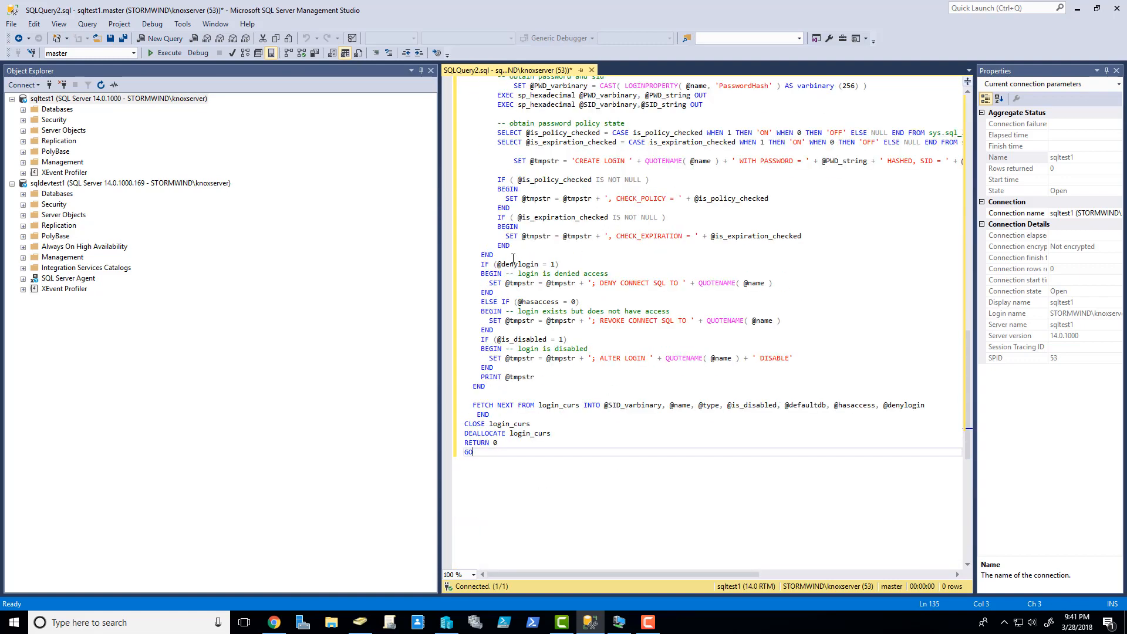
left_click(161, 55)
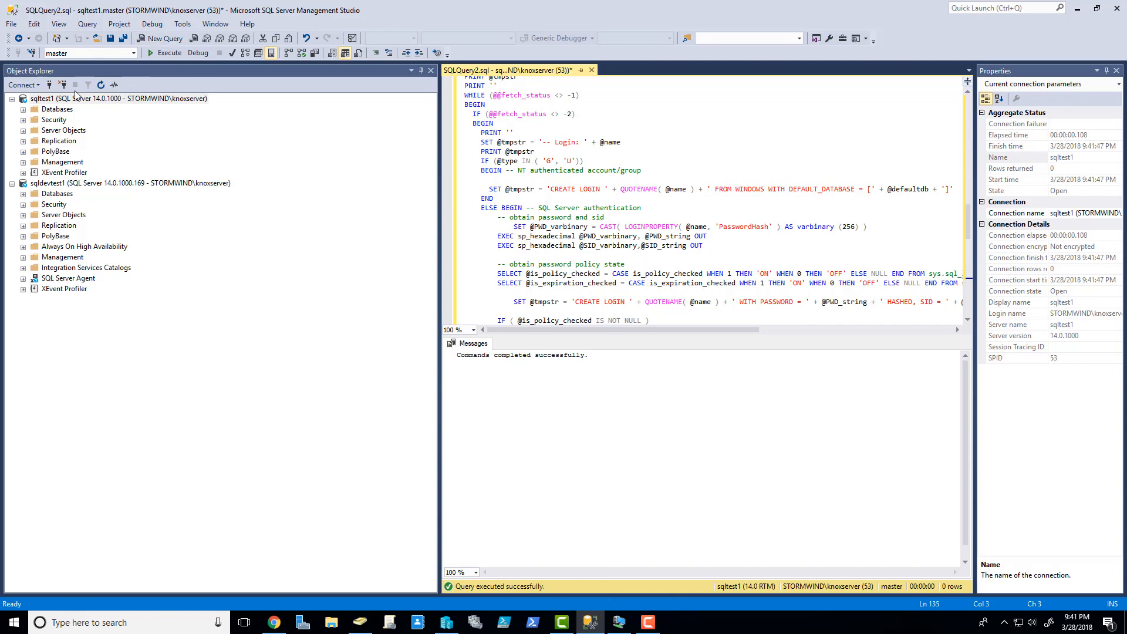
left_click(72, 99)
left_click(162, 39)
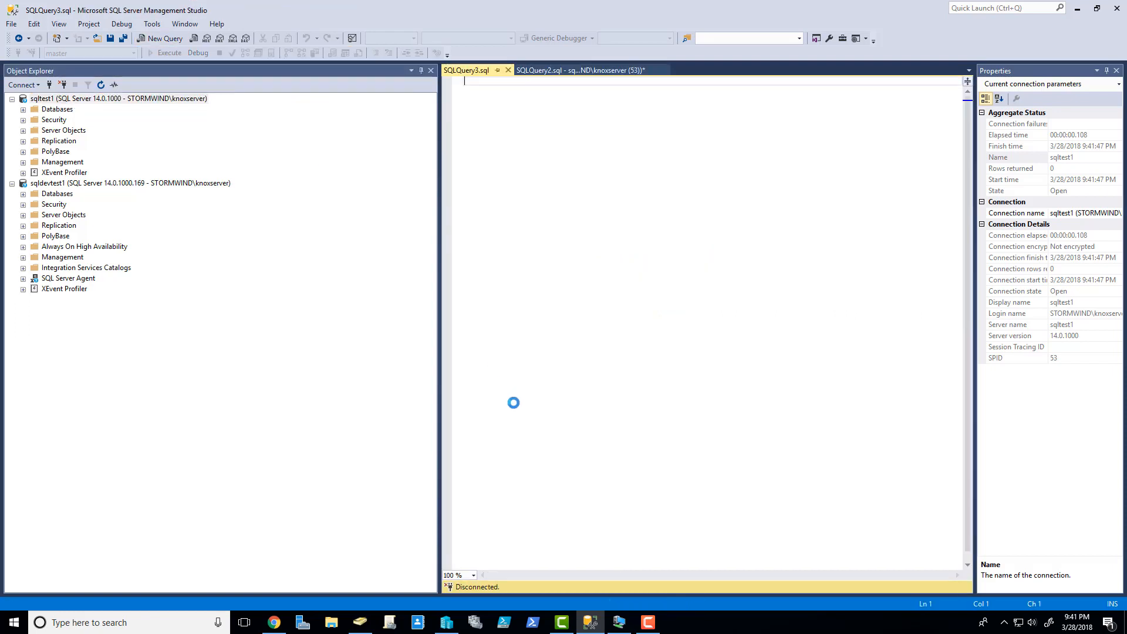
- Select the 'EXEC sp_help_revlogin' statement in the support article and return to SQLQuery3
left_click(276, 624)
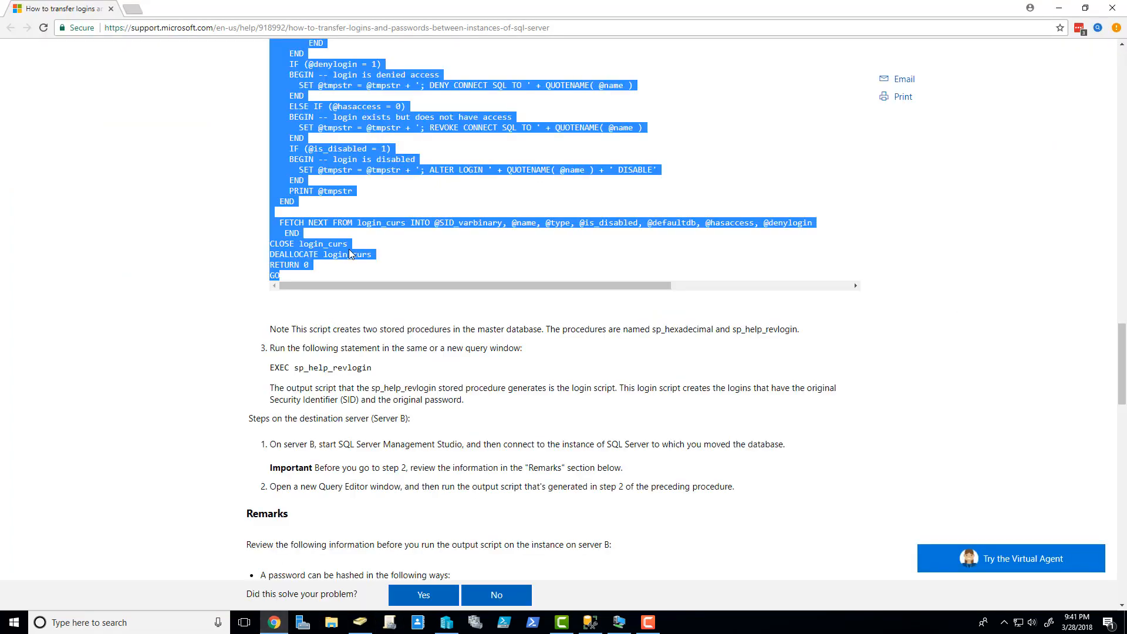
left_click(271, 368)
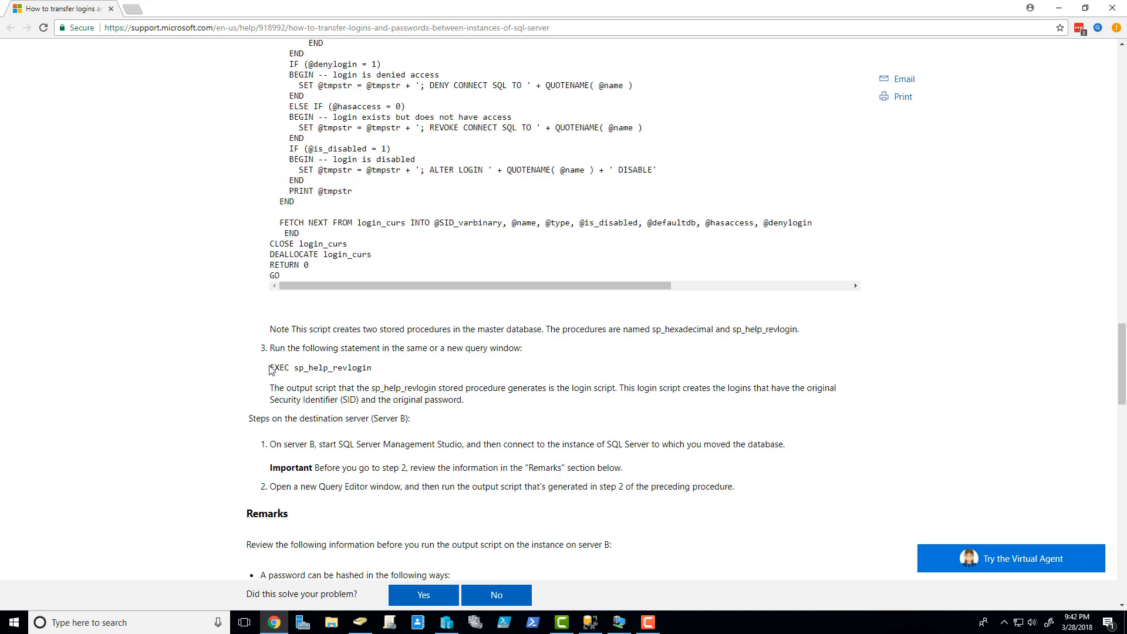
left_click_drag(271, 368, 371, 368)
key("ctrl+c")
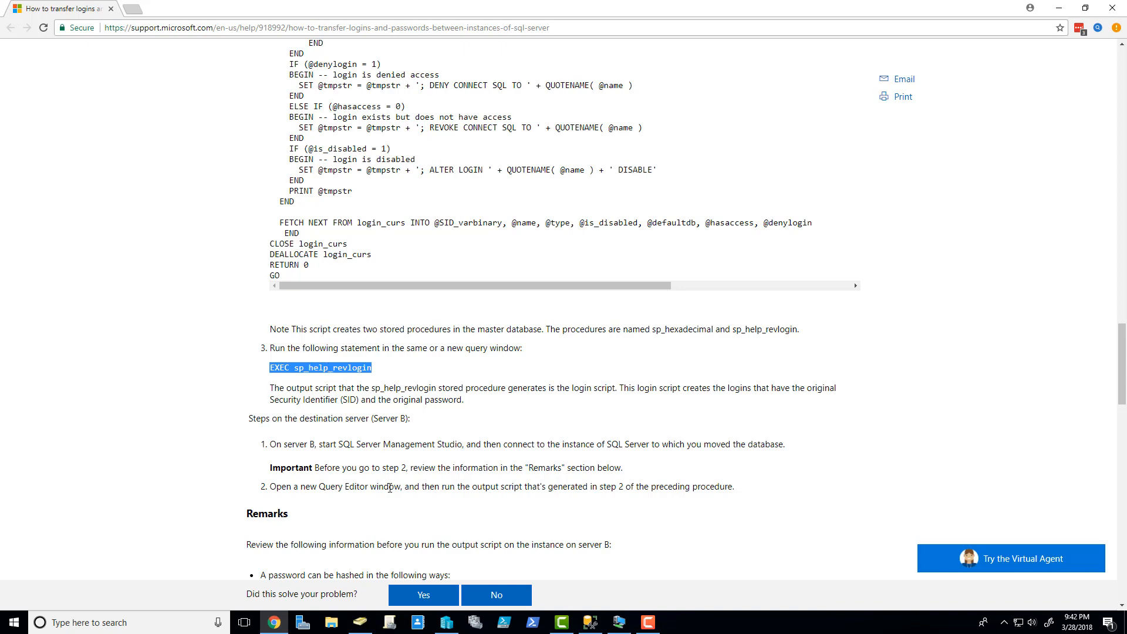
left_click(590, 622)
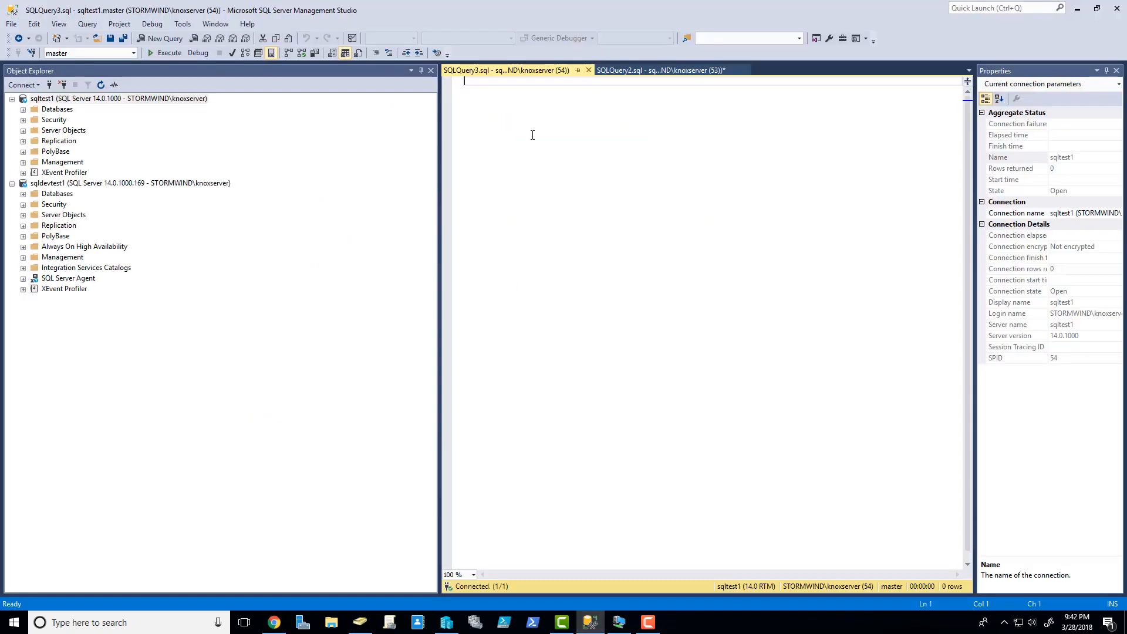
- Run EXEC sp_help_revlogin on sqltest1 and select the generated stormwind\sqltest CREATE LOGIN lines
key("ctrl+v")
left_click(166, 53)
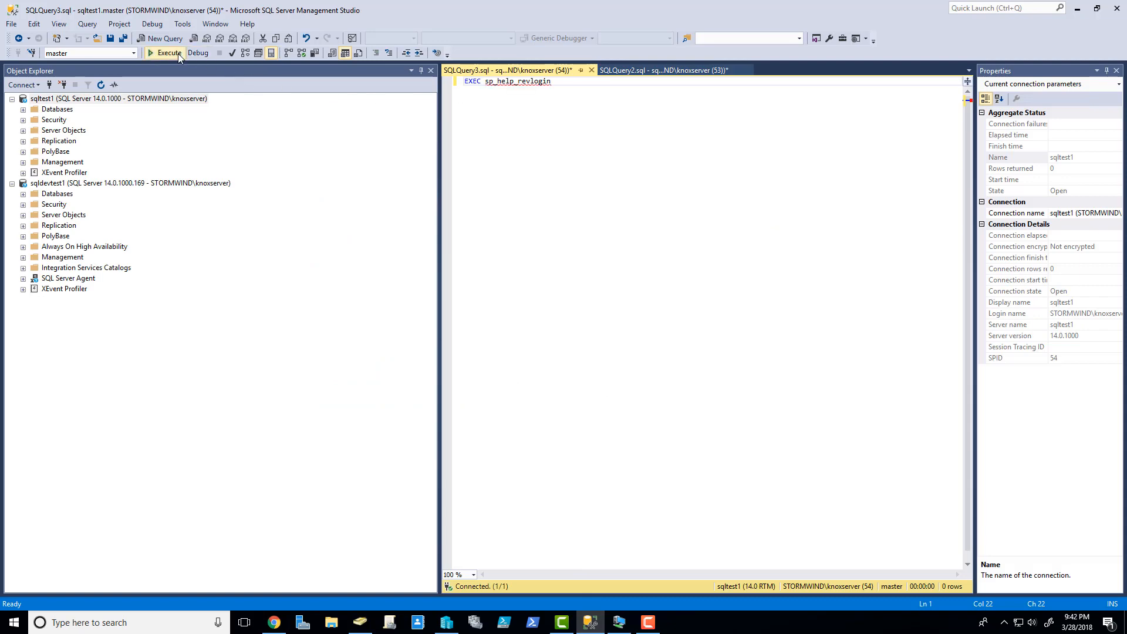
scroll(553, 413, "down", 7)
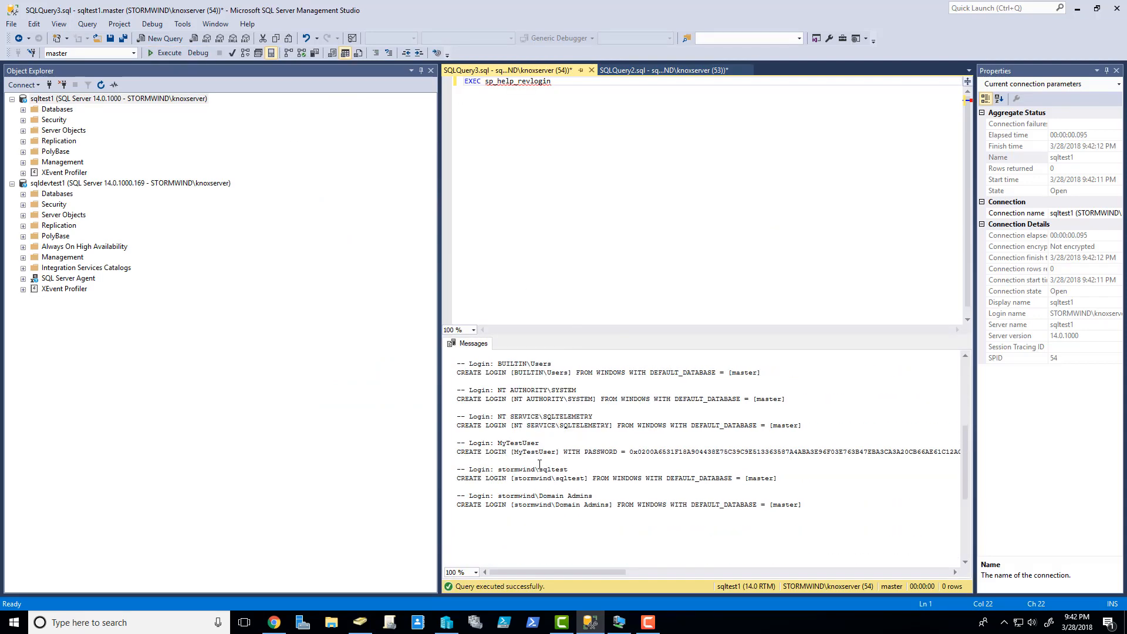
scroll(681, 496, "up", 7)
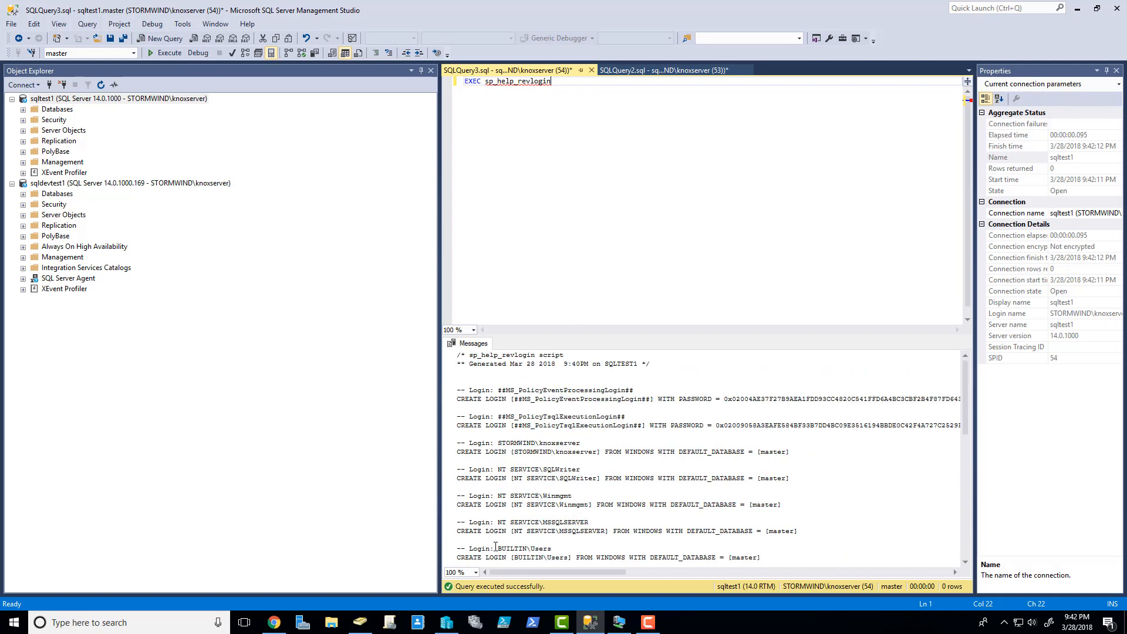
scroll(497, 386, "down", 6)
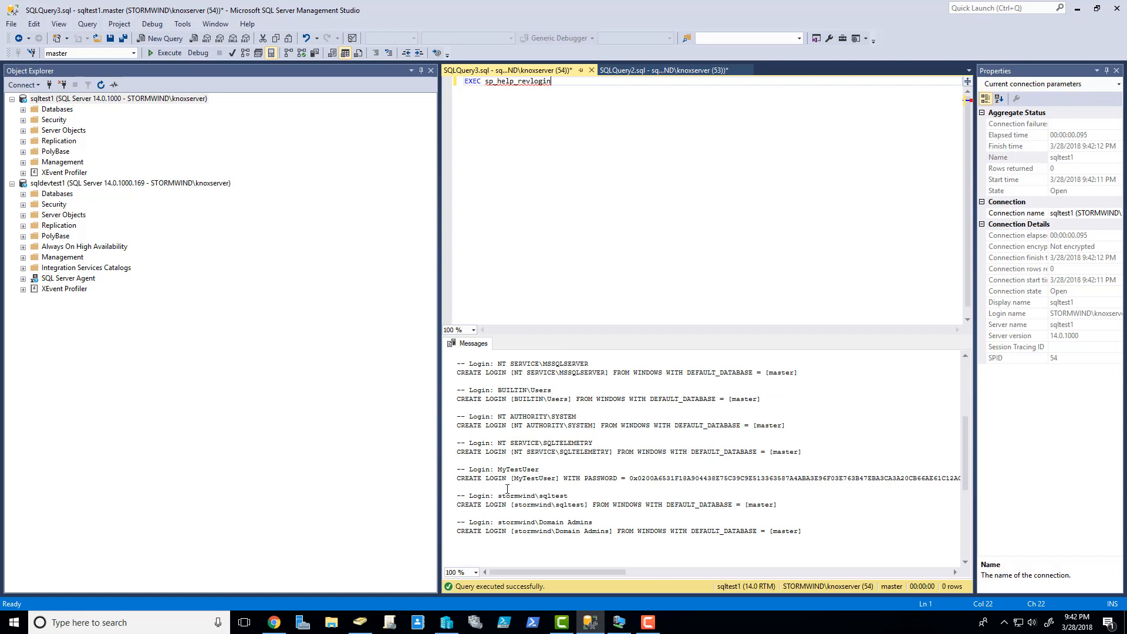
left_click_drag(458, 496, 781, 504)
key("ctrl+c")
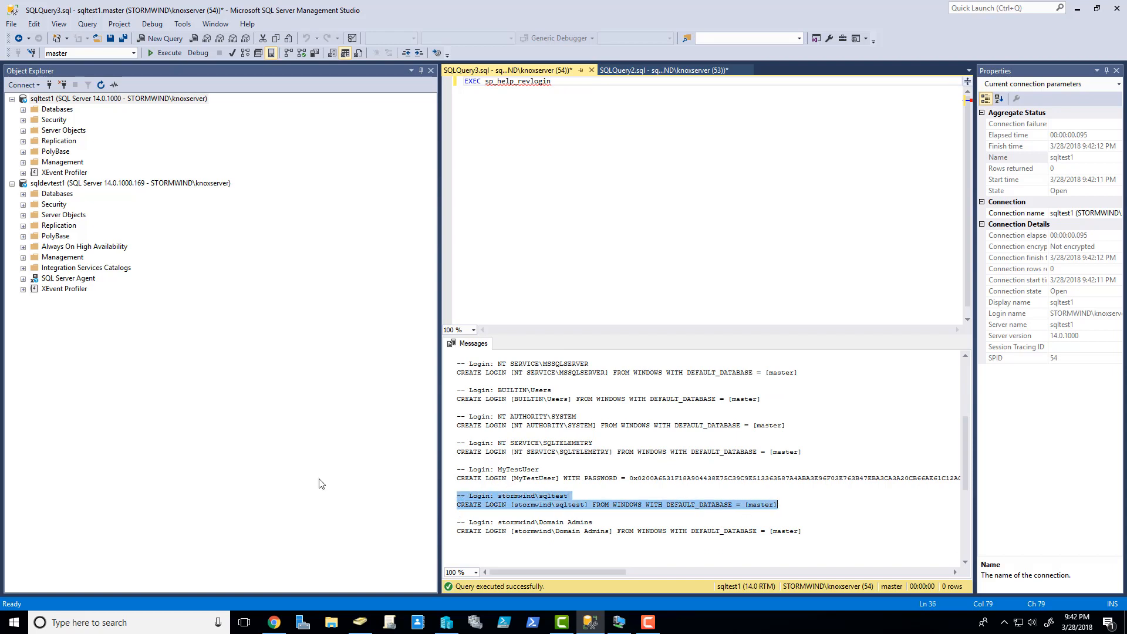
left_click(101, 184)
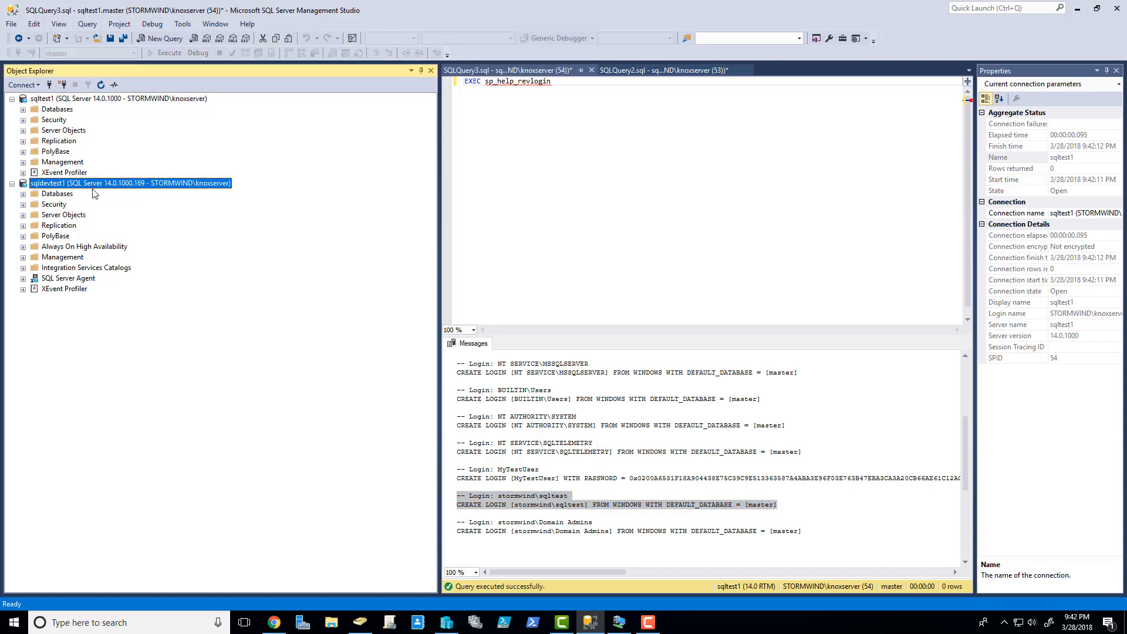
- Paste the stormwind\sqltest login script into a new query on sqldevtest1
left_click(157, 39)
key("ctrl+v")
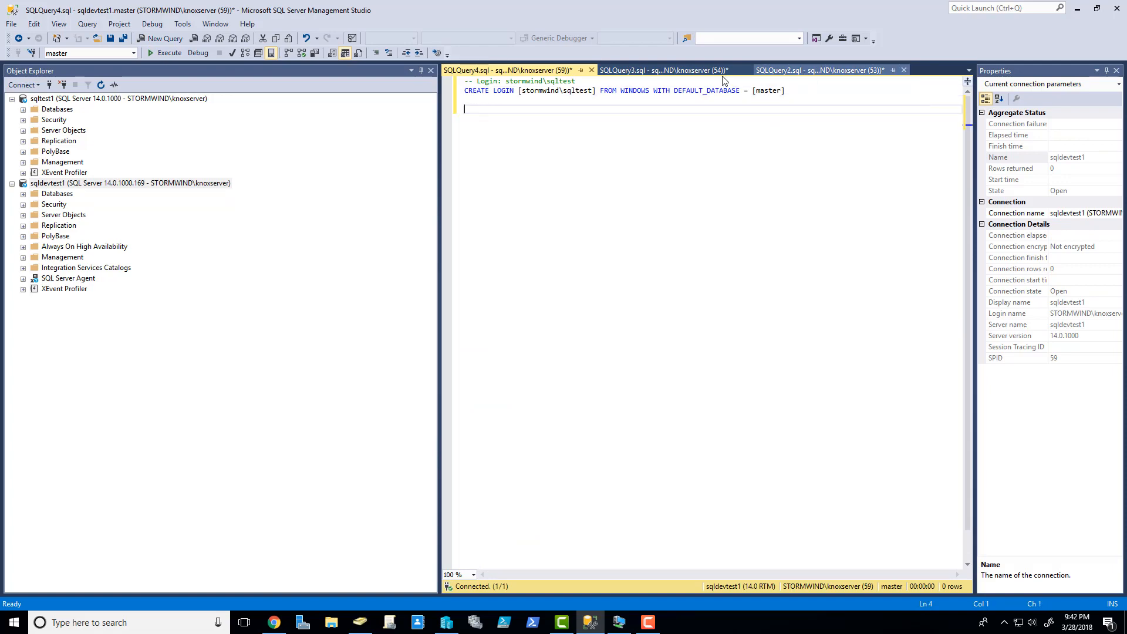
left_click(663, 69)
scroll(591, 437, "up", 4)
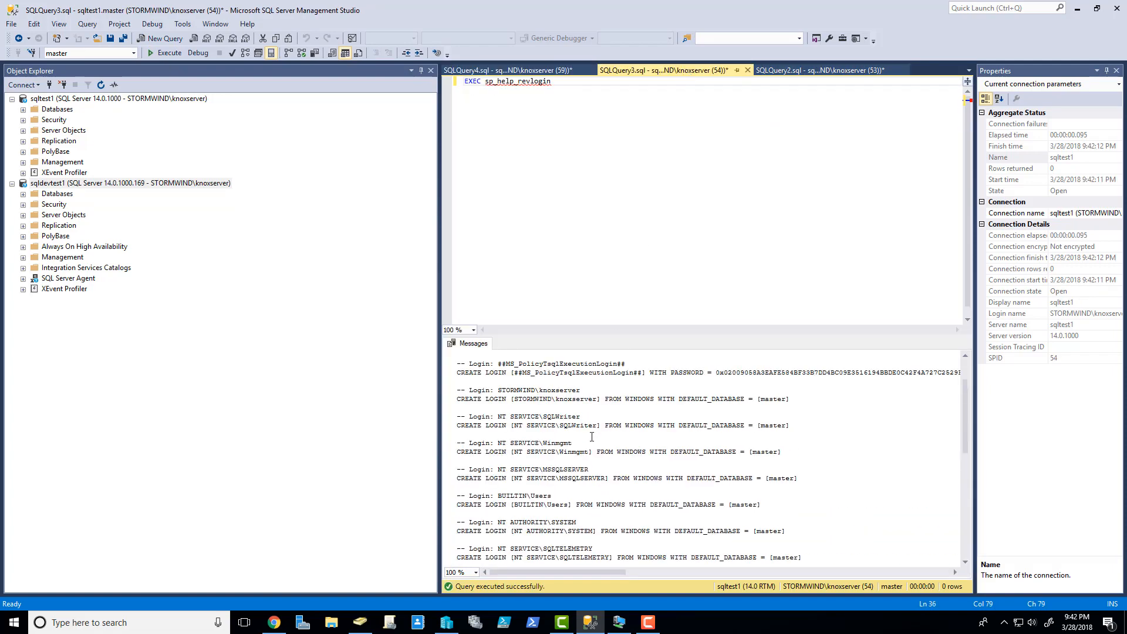
scroll(590, 437, "up", 2)
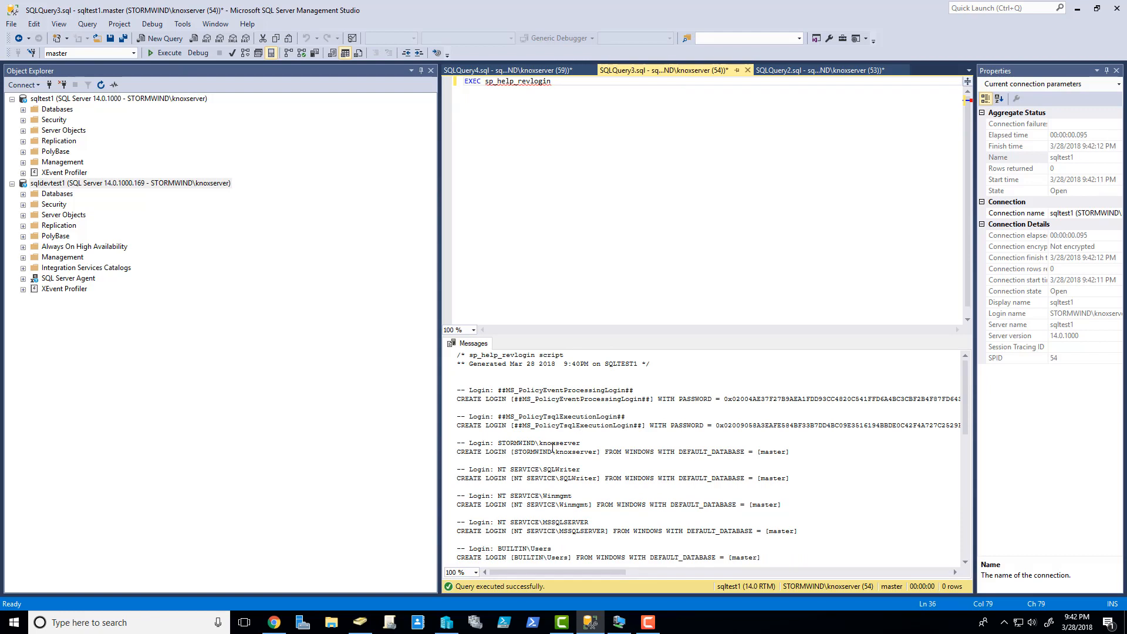
scroll(532, 449, "down", 3)
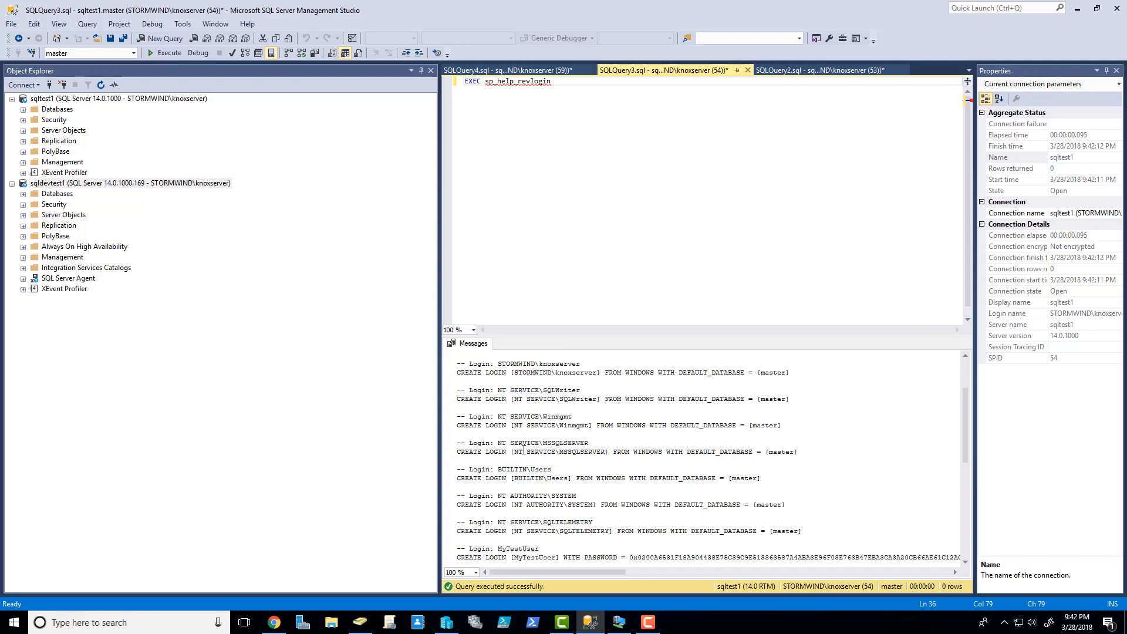
scroll(520, 449, "down", 1)
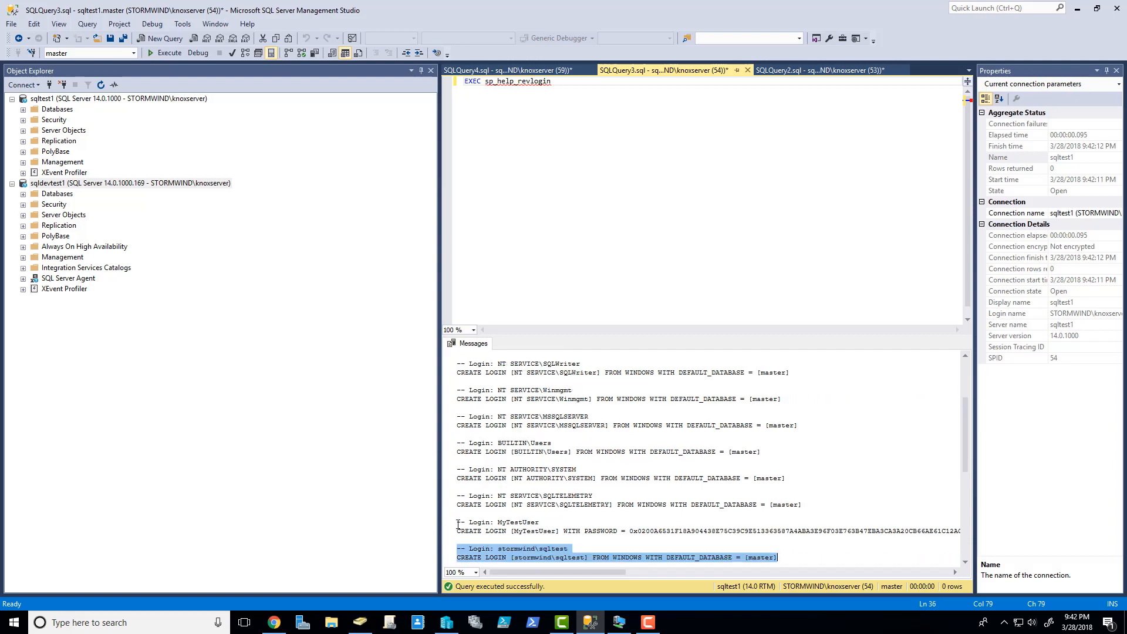
- Add the MyTestUser CREATE LOGIN lines from sqltest1's output and execute on sqldevtest1
left_click_drag(458, 522, 988, 532)
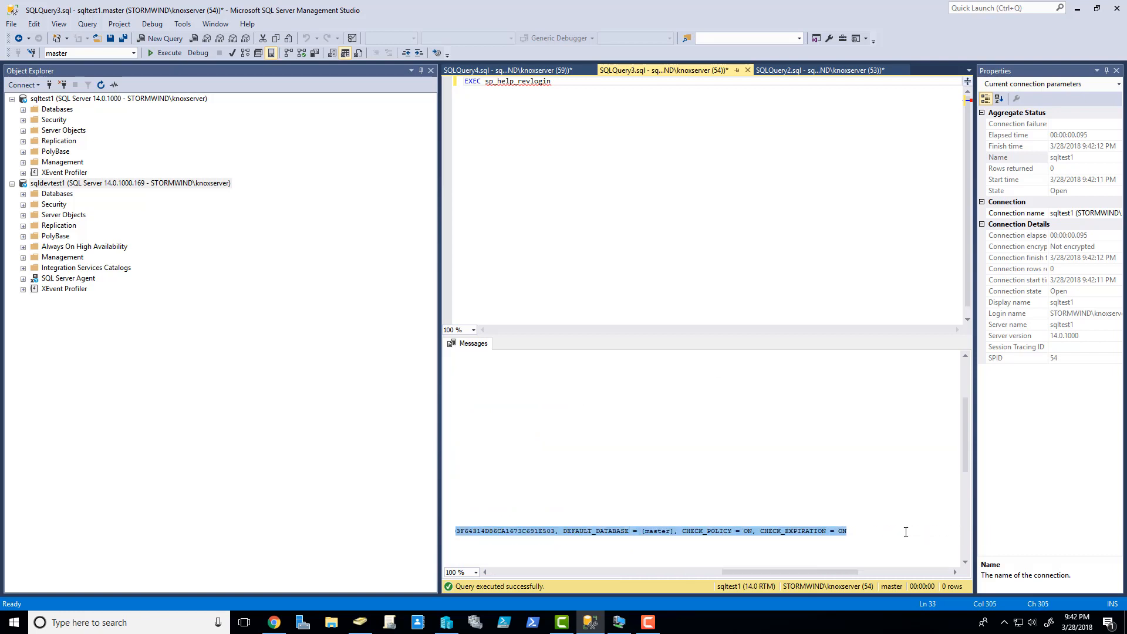
left_click(534, 72)
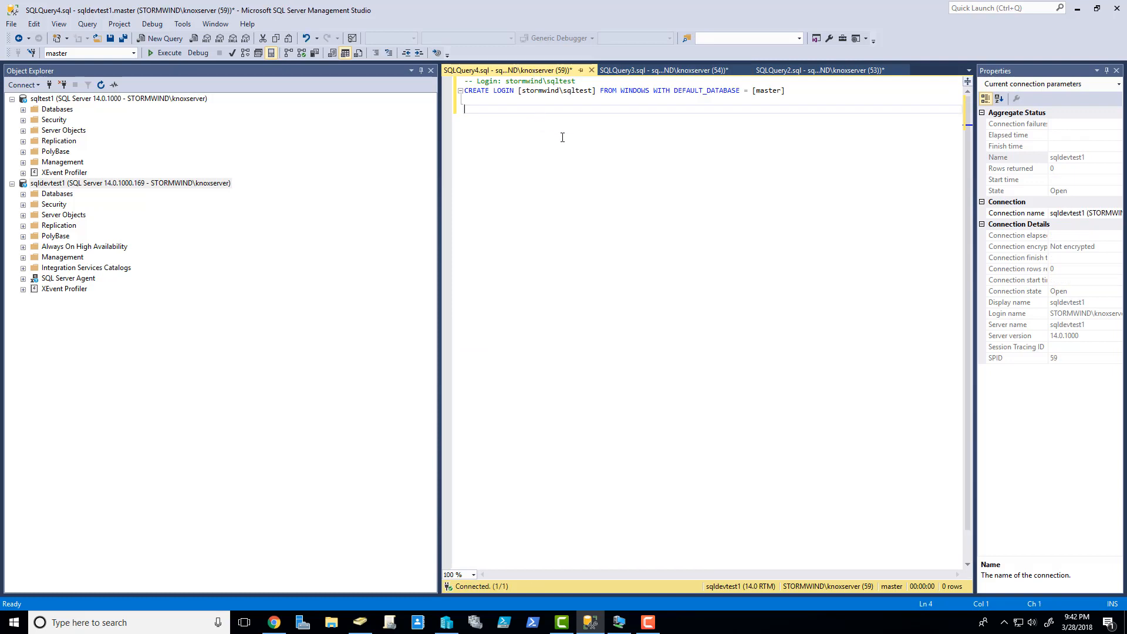
key("ctrl+v")
left_click_drag(817, 576, 421, 523)
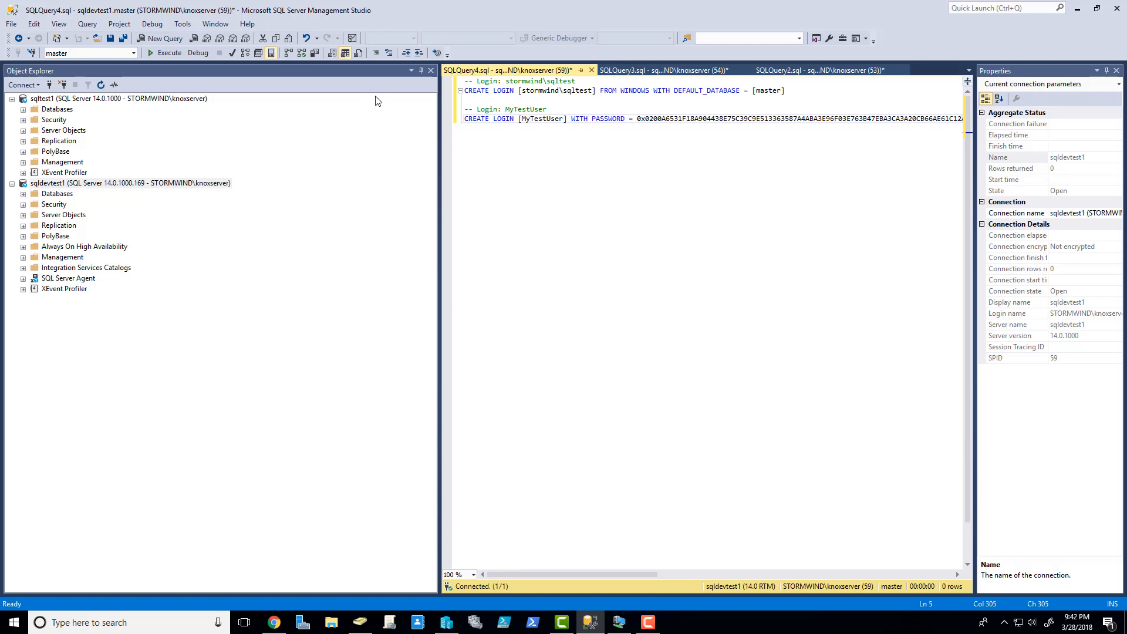
left_click(546, 108)
left_click(182, 53)
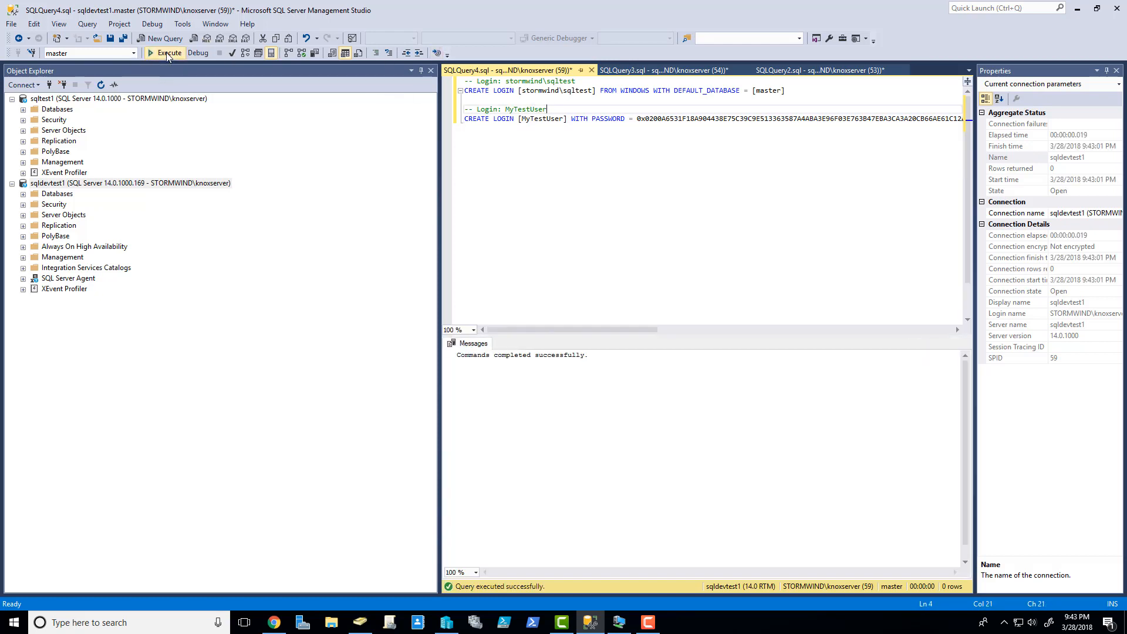
left_click(23, 204)
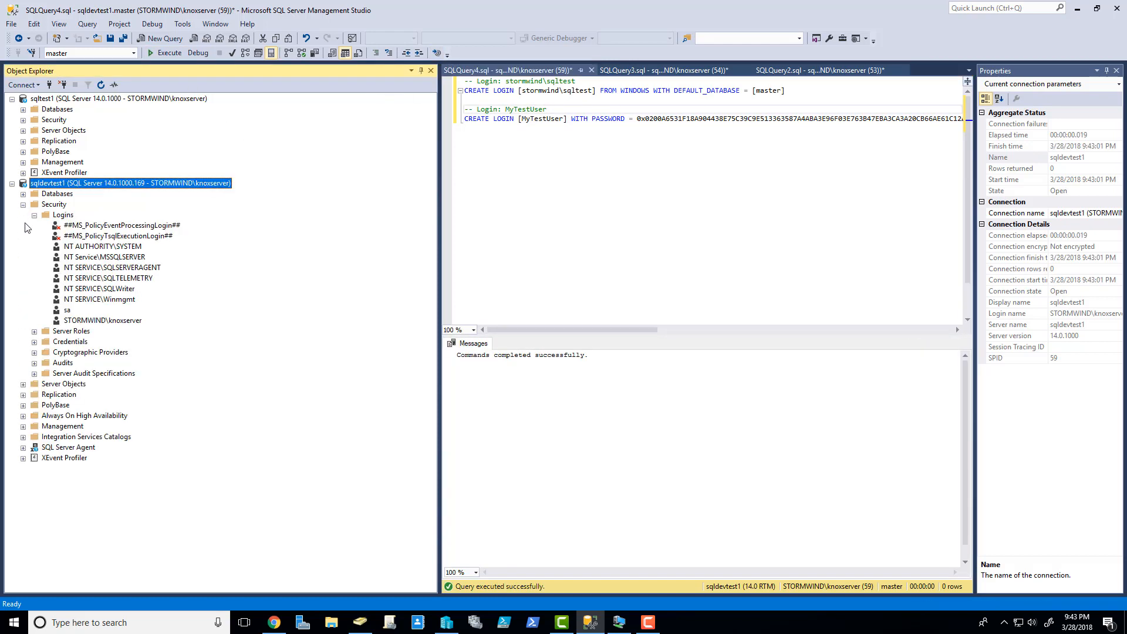
- Refresh sqldevtest1's Logins, confirm MyTestUser and stormwind\sqltest, then collapse Security
left_click(60, 215)
right_click(60, 215)
left_click(88, 278)
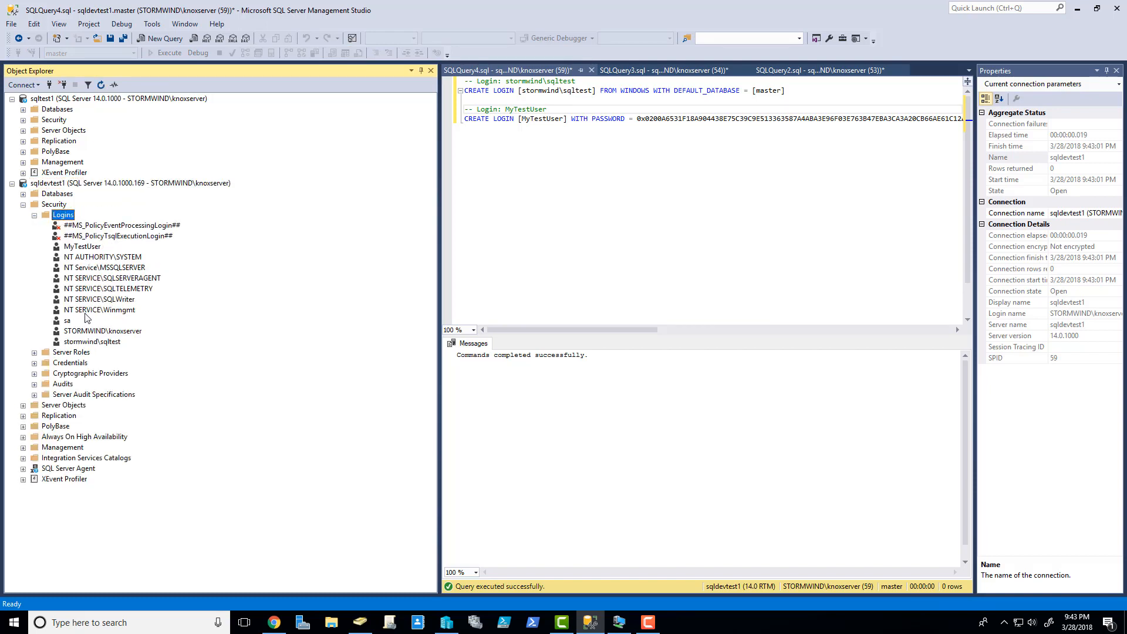
left_click(88, 247)
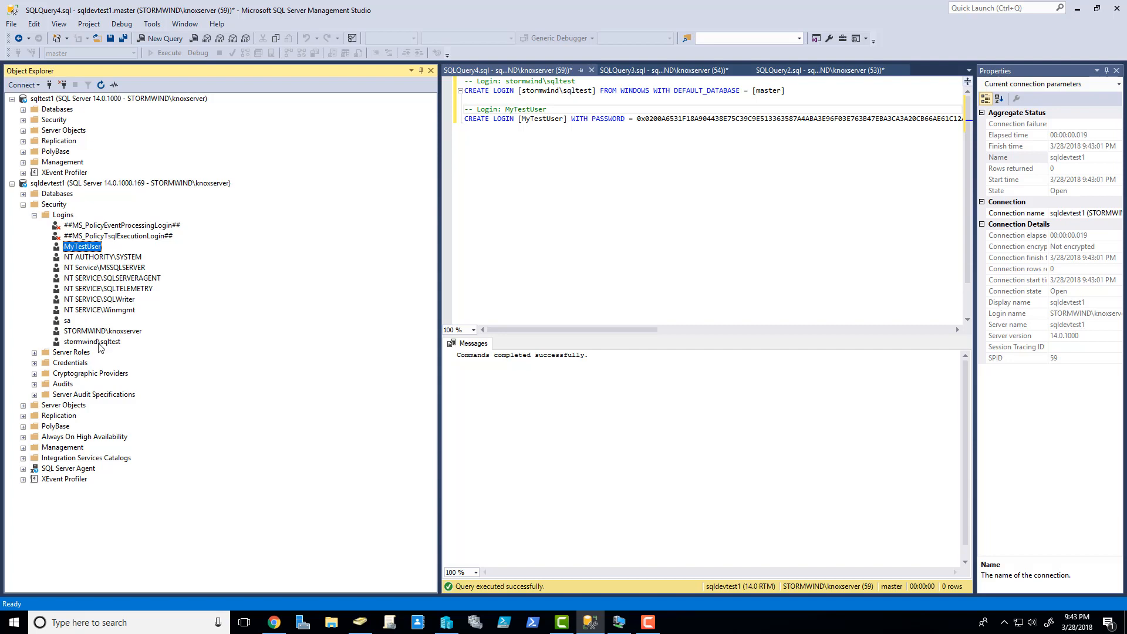
left_click(96, 342)
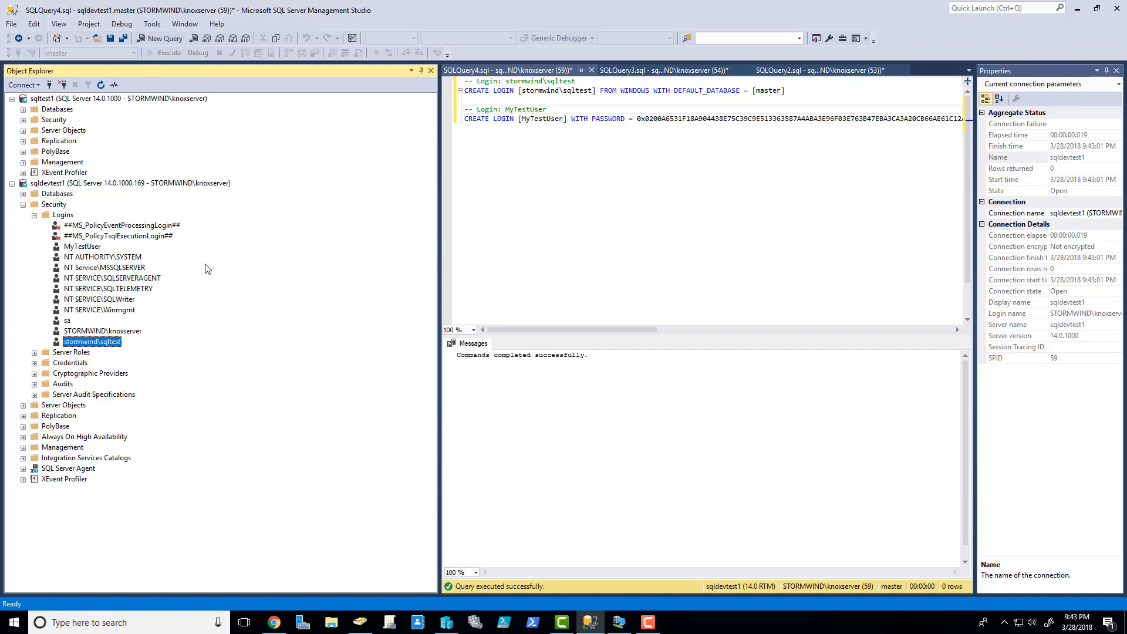
left_click(34, 215)
left_click(24, 205)
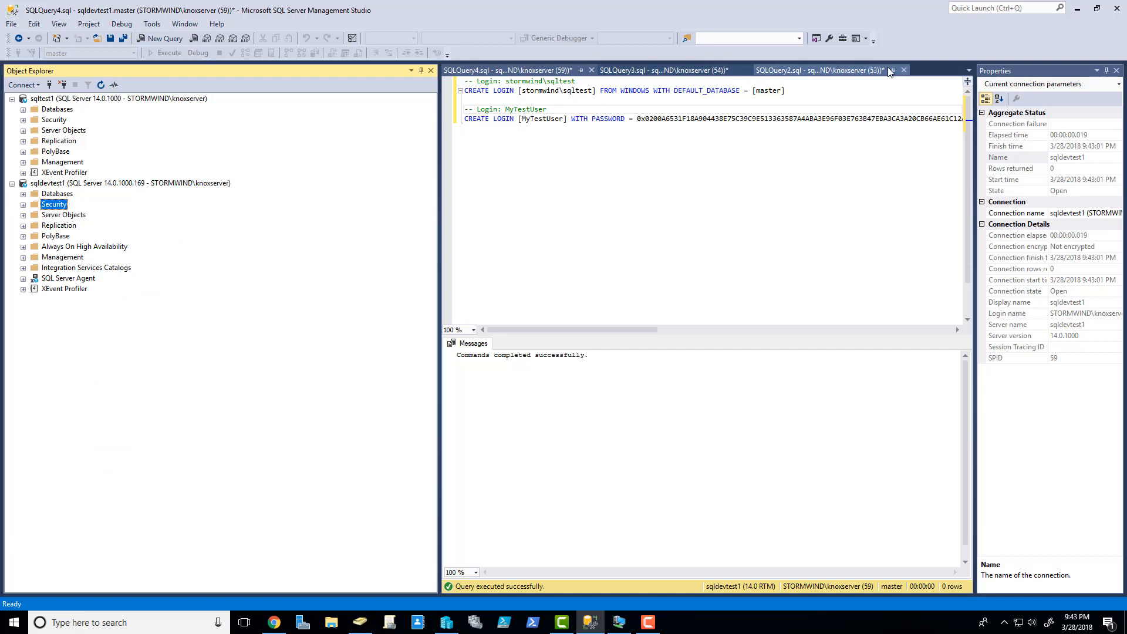
- Close SQLQuery2, SQLQuery3 and SQLQuery4 without saving
left_click(903, 70)
left_click(623, 382)
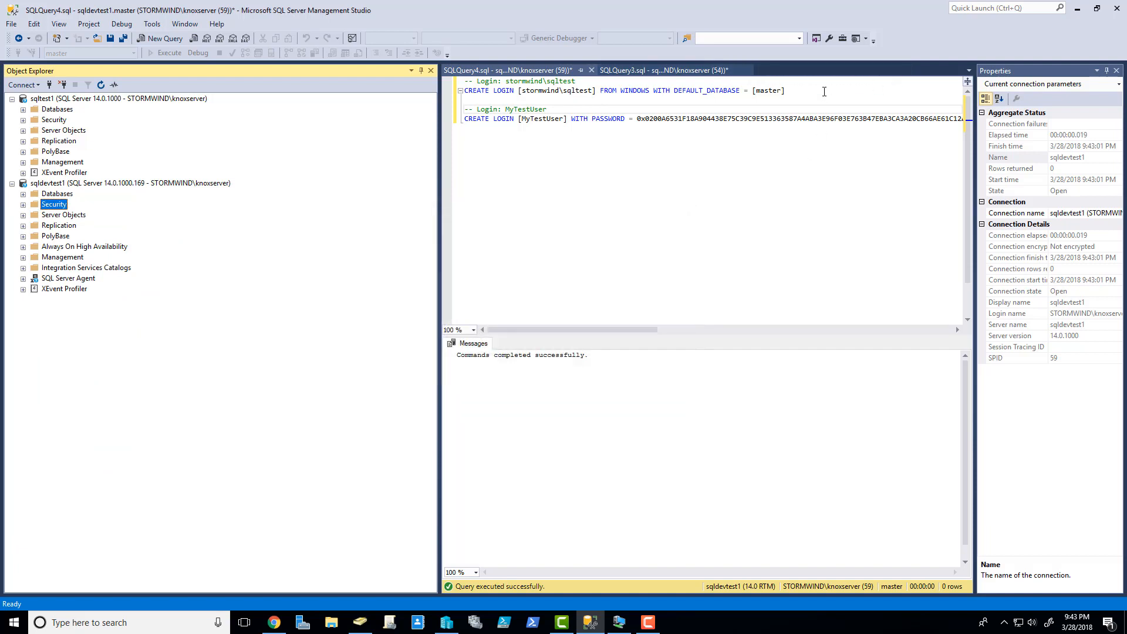
left_click(748, 69)
left_click(627, 384)
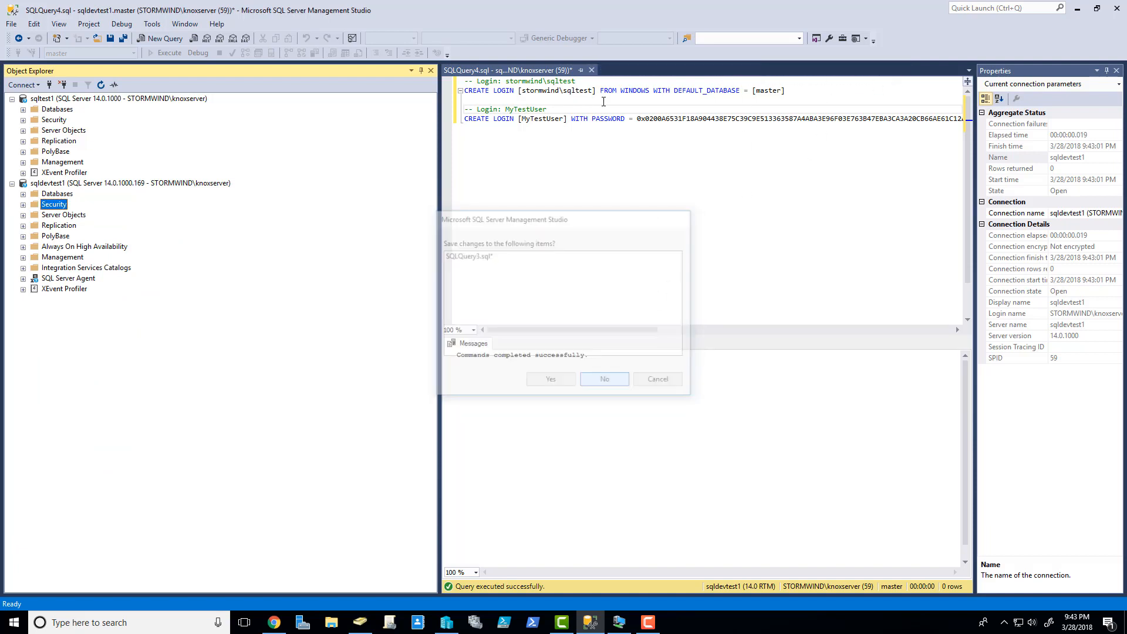
left_click(591, 70)
left_click(607, 381)
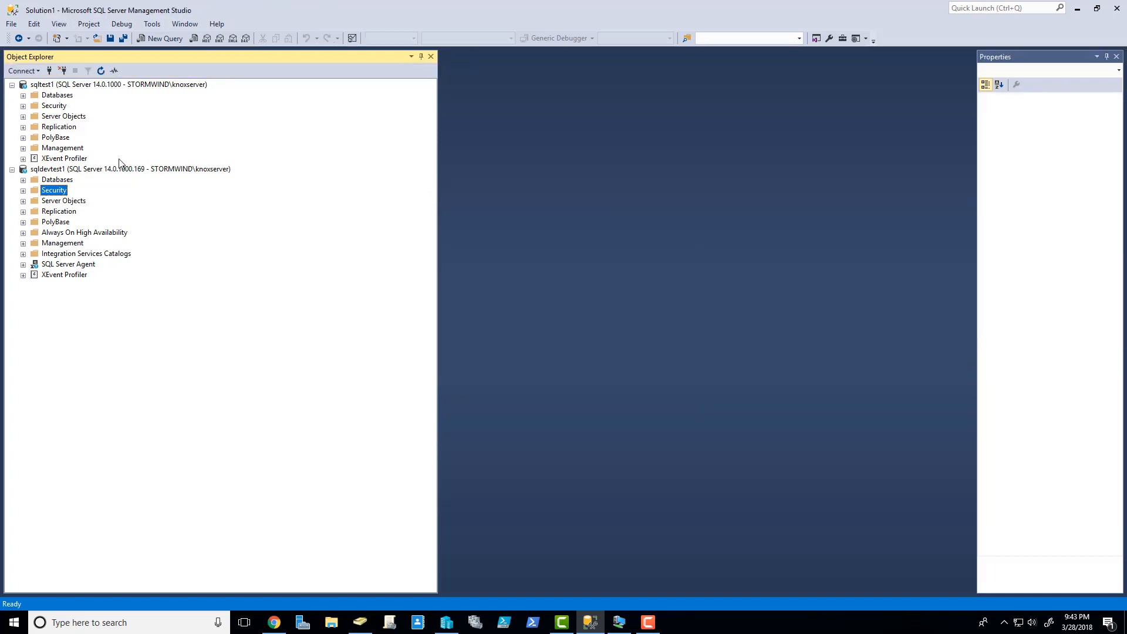
- Expand sqltest1's Databases and open the MyPartyDB database
left_click(23, 95)
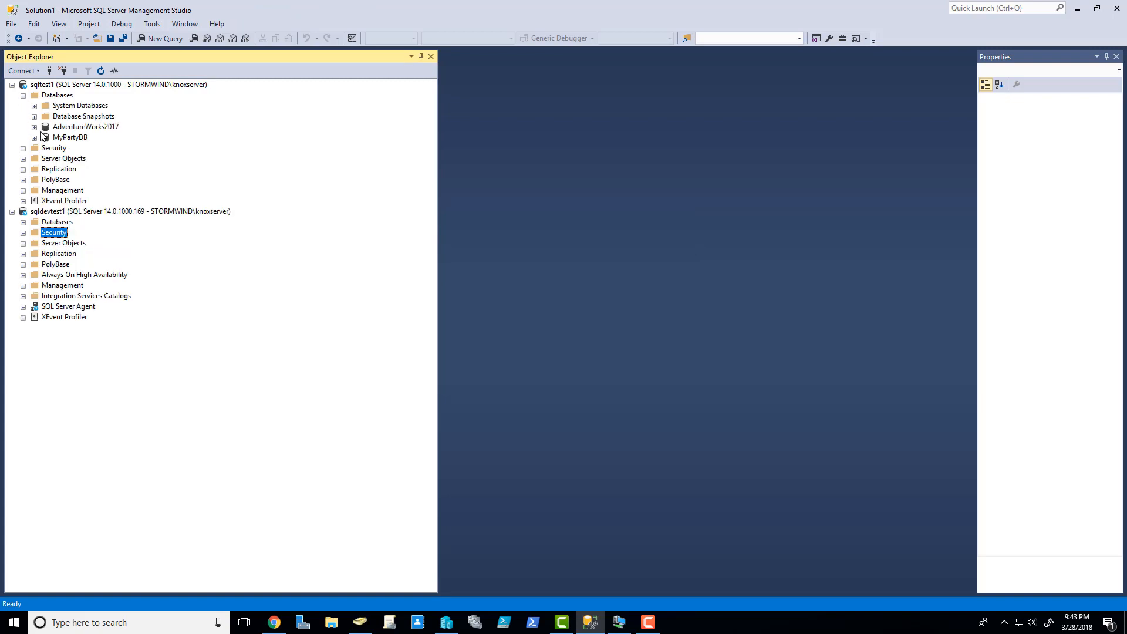
left_click(86, 137)
left_click(34, 138)
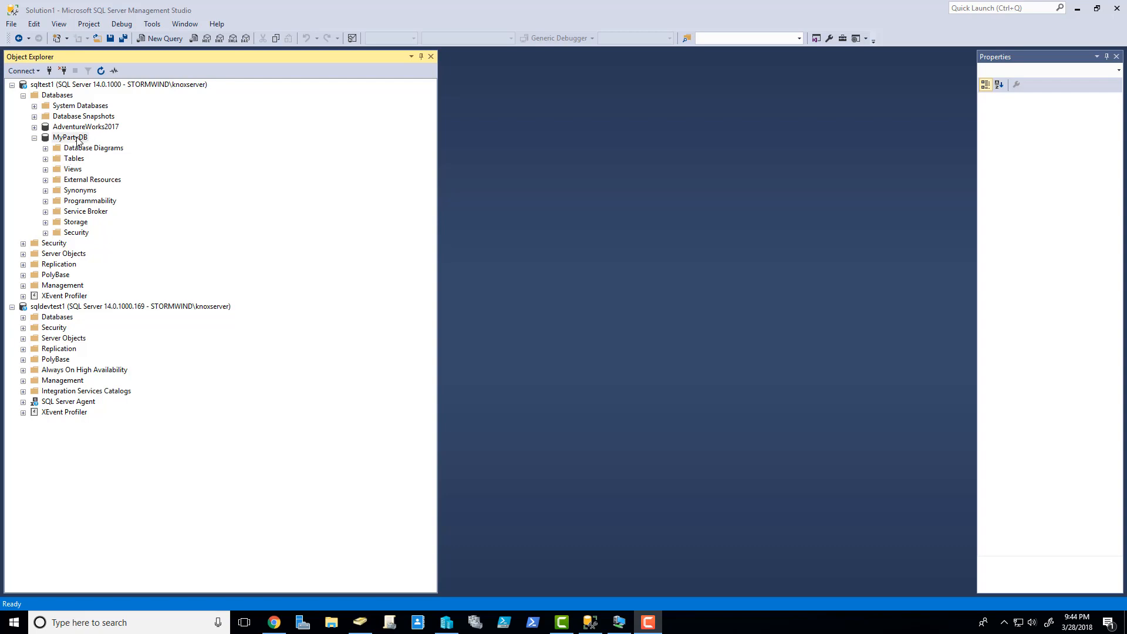
- Take MyPartyDB on sqltest1 offline through Tasks > Take Offline and confirm
right_click(78, 141)
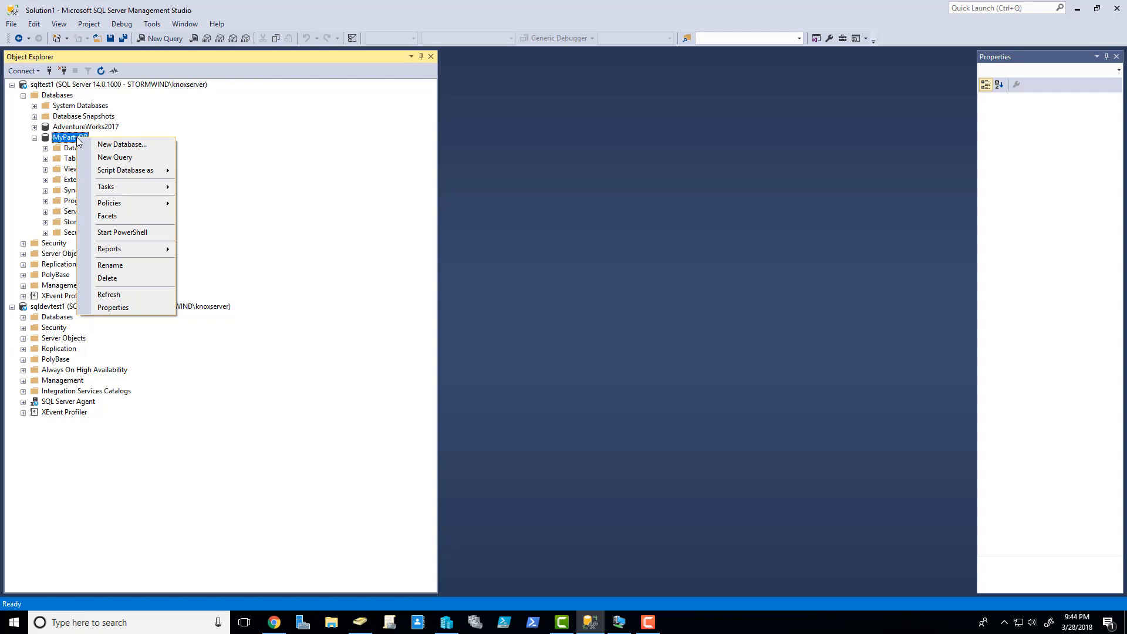
mouse_move(104, 186)
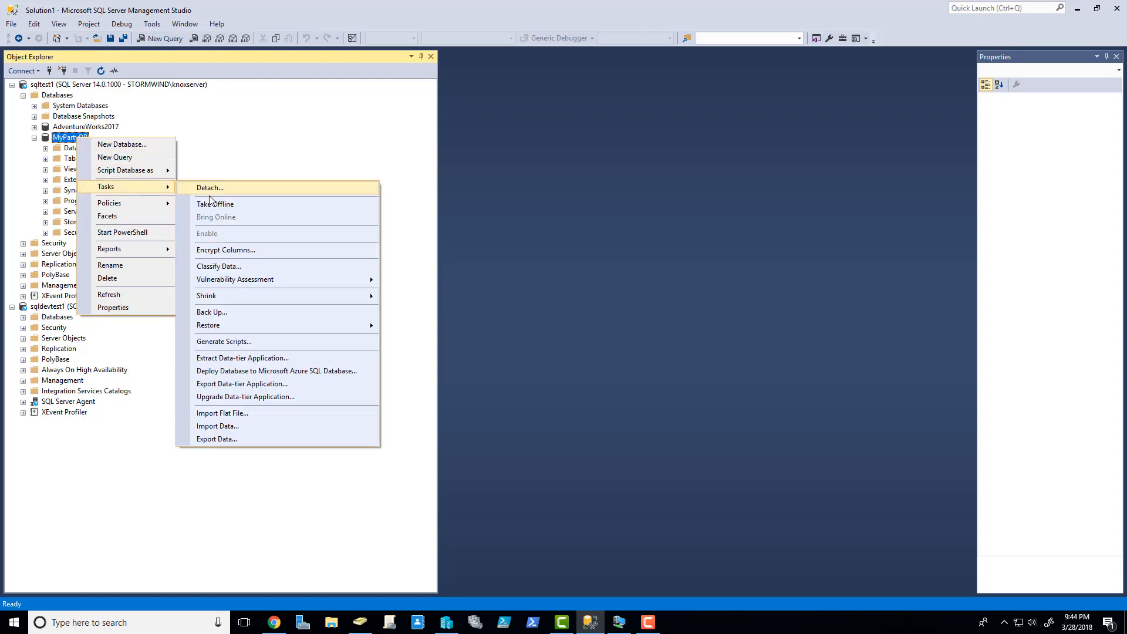
left_click(242, 206)
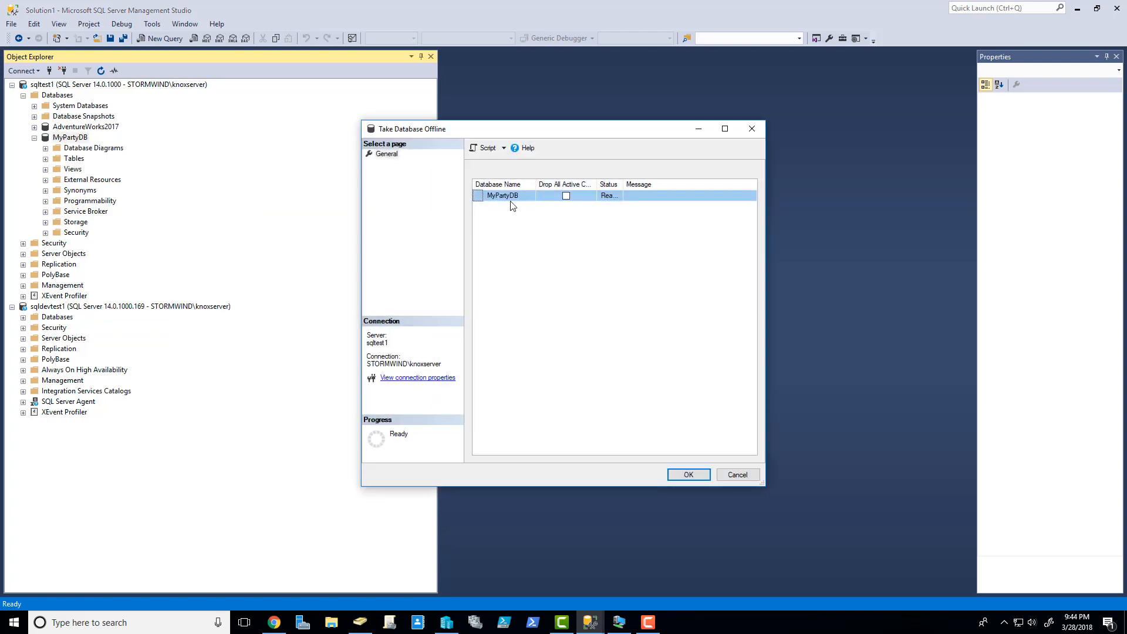
left_click(682, 474)
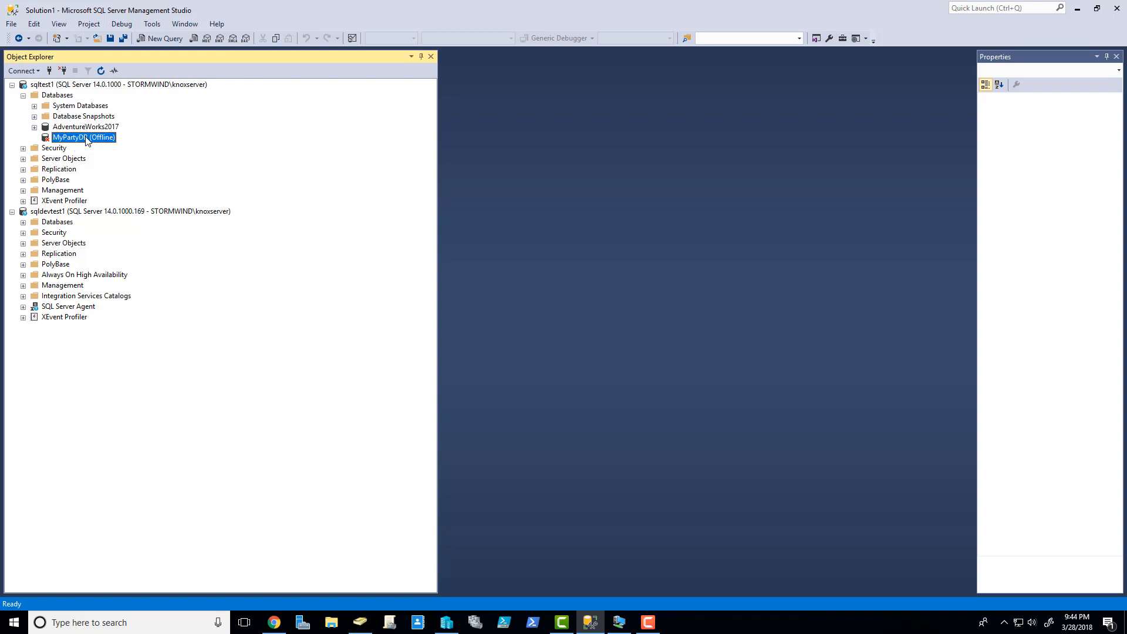
- Detach the offline MyPartyDB from sqltest1, then switch to Hyper-V Manager
right_click(86, 140)
mouse_move(153, 186)
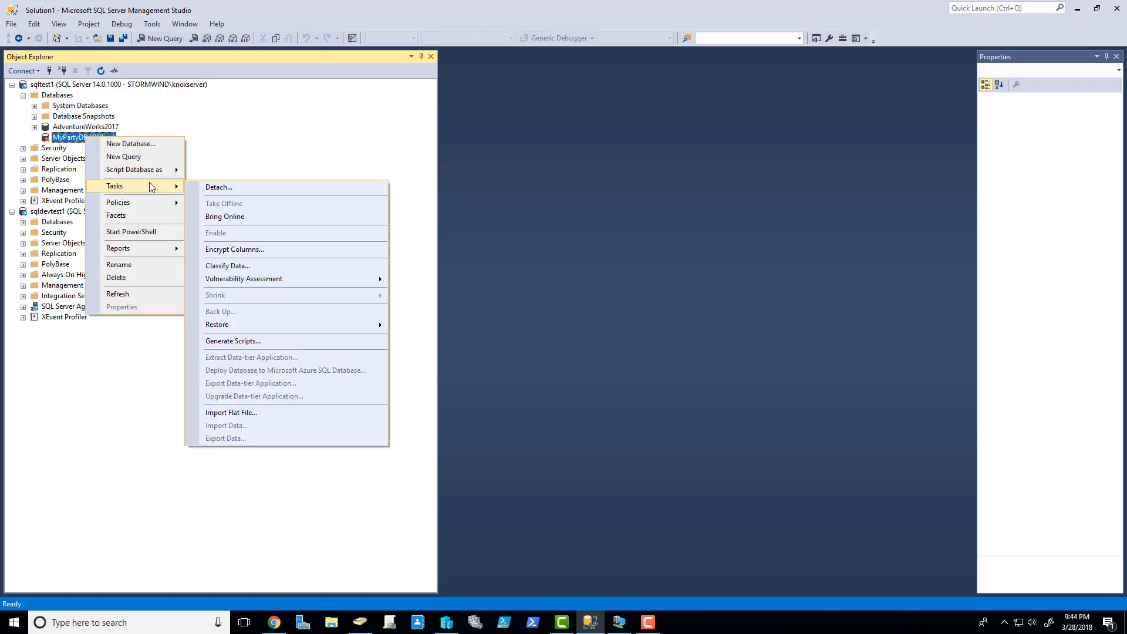
left_click(225, 188)
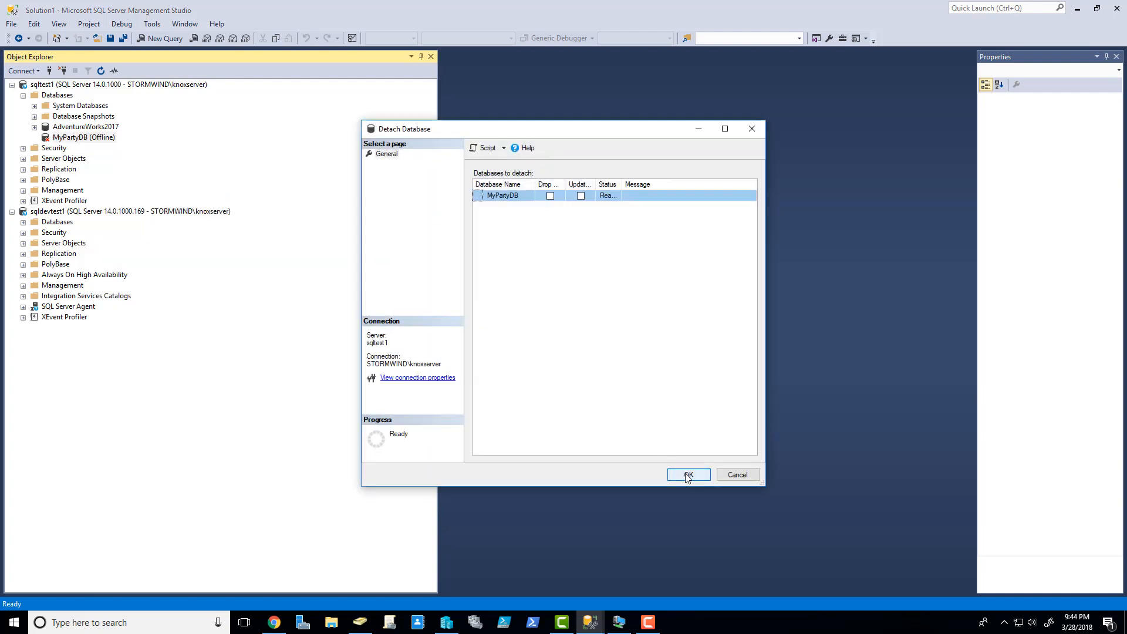
left_click(687, 477)
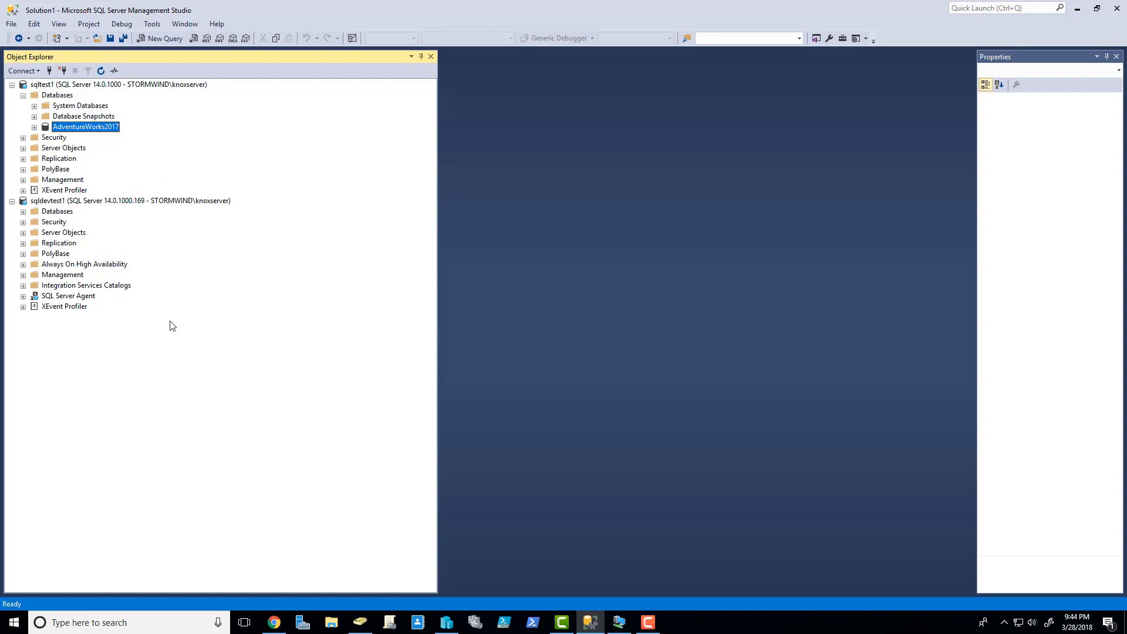
left_click(446, 624)
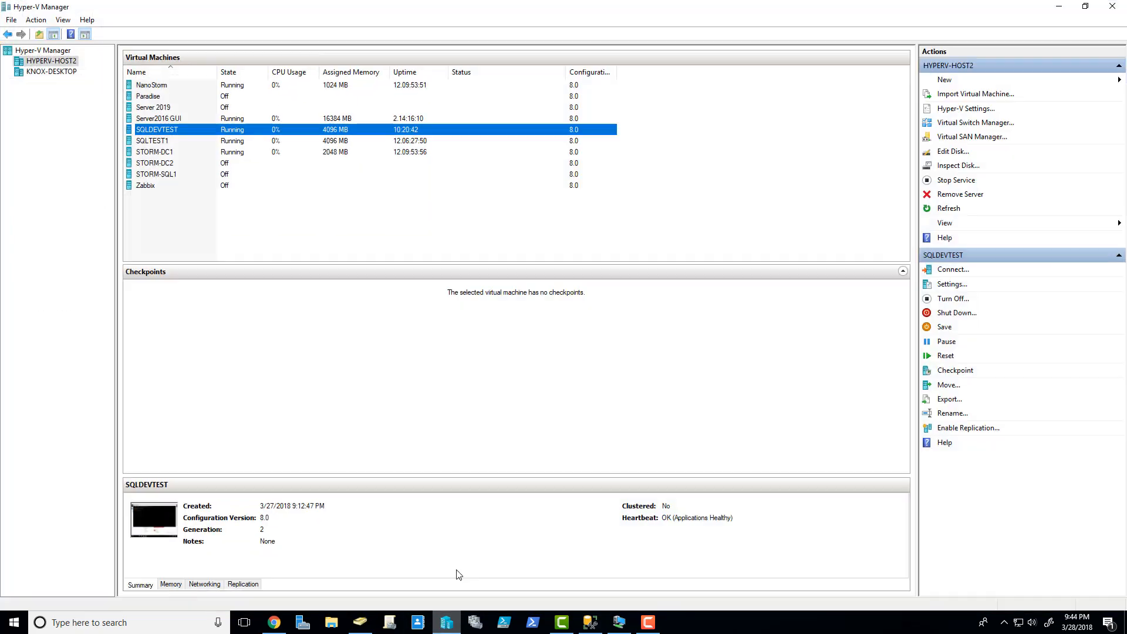
- Open a Virtual Machine Connection console to SQLTEST1 from Hyper-V Manager
right_click(167, 129)
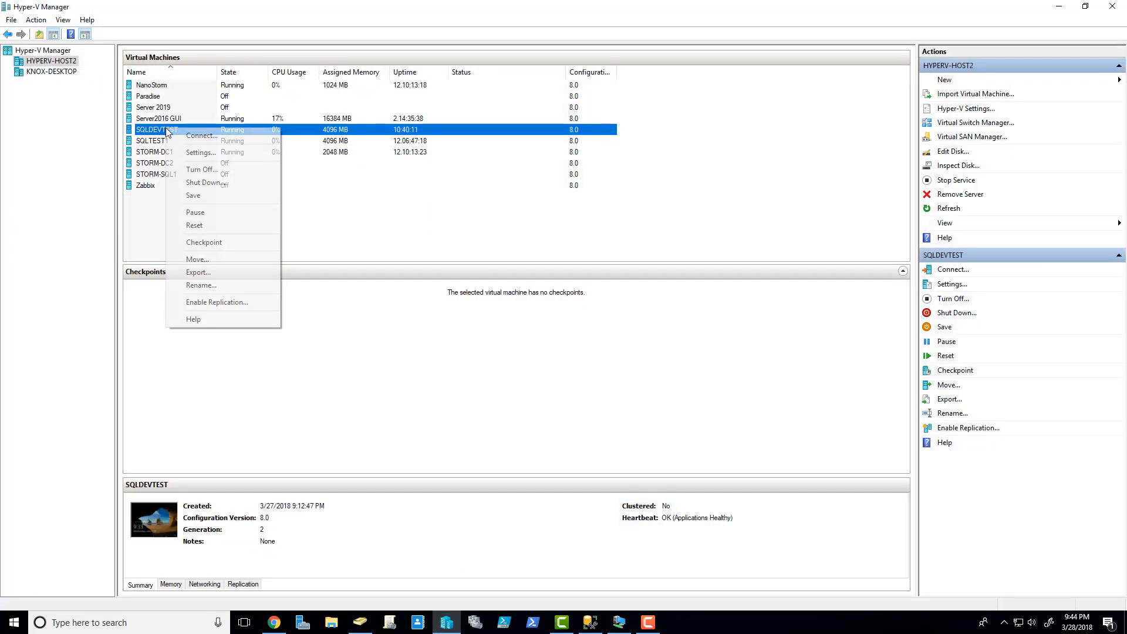
left_click(171, 120)
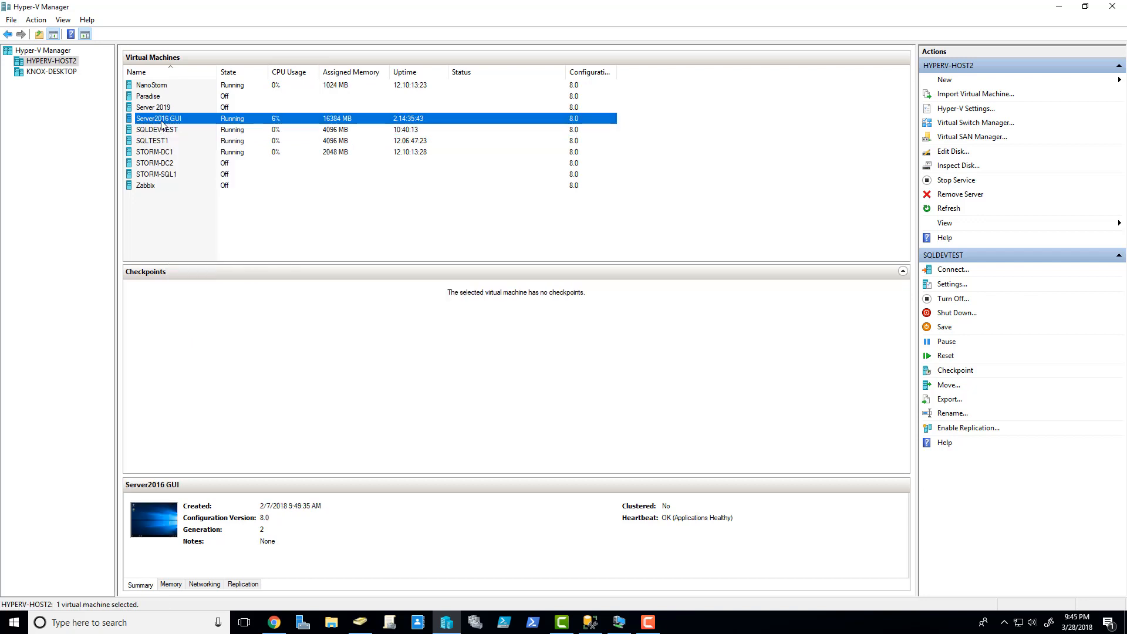
left_click(167, 141)
right_click(166, 140)
left_click(188, 144)
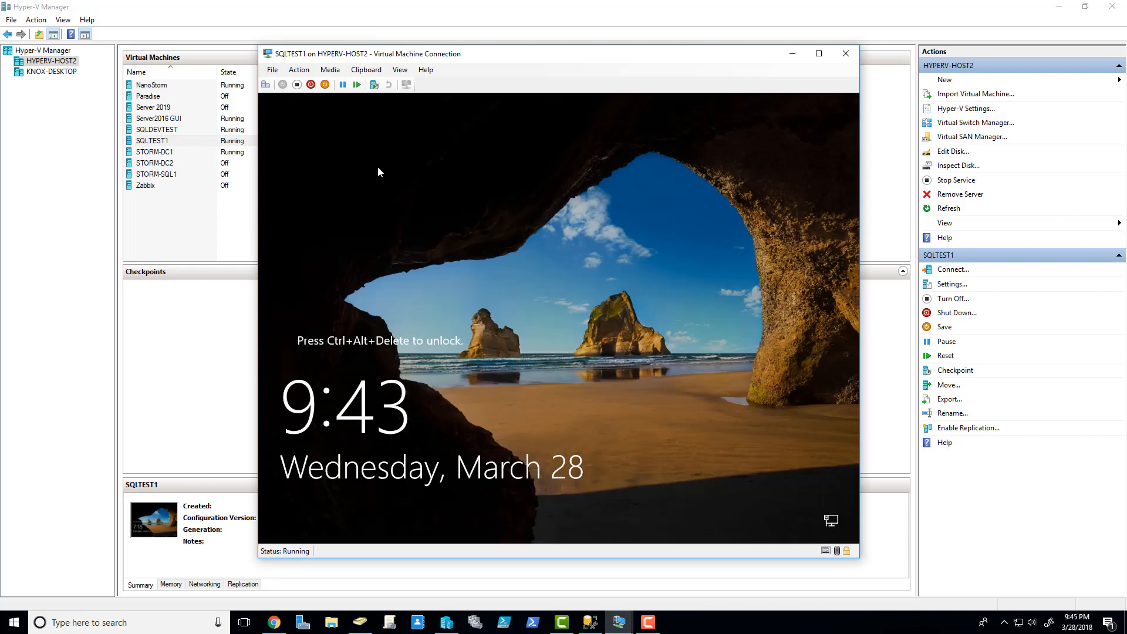
- Unlock SQLTEST1 with Ctrl+Alt+Delete and sign in with the account password
left_click(265, 84)
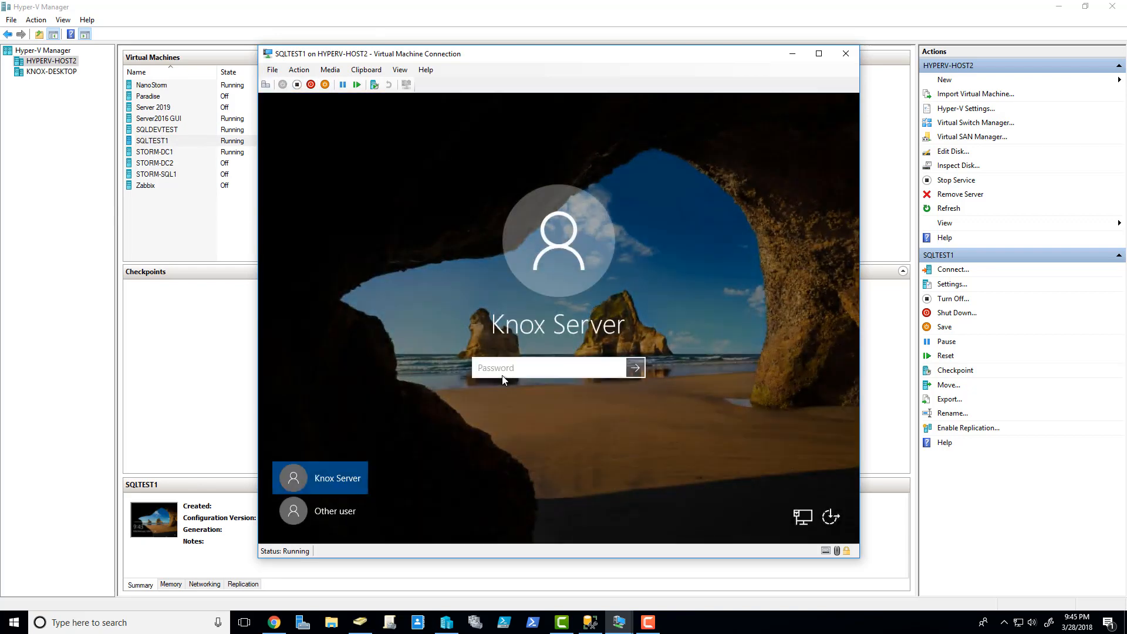
type("••")
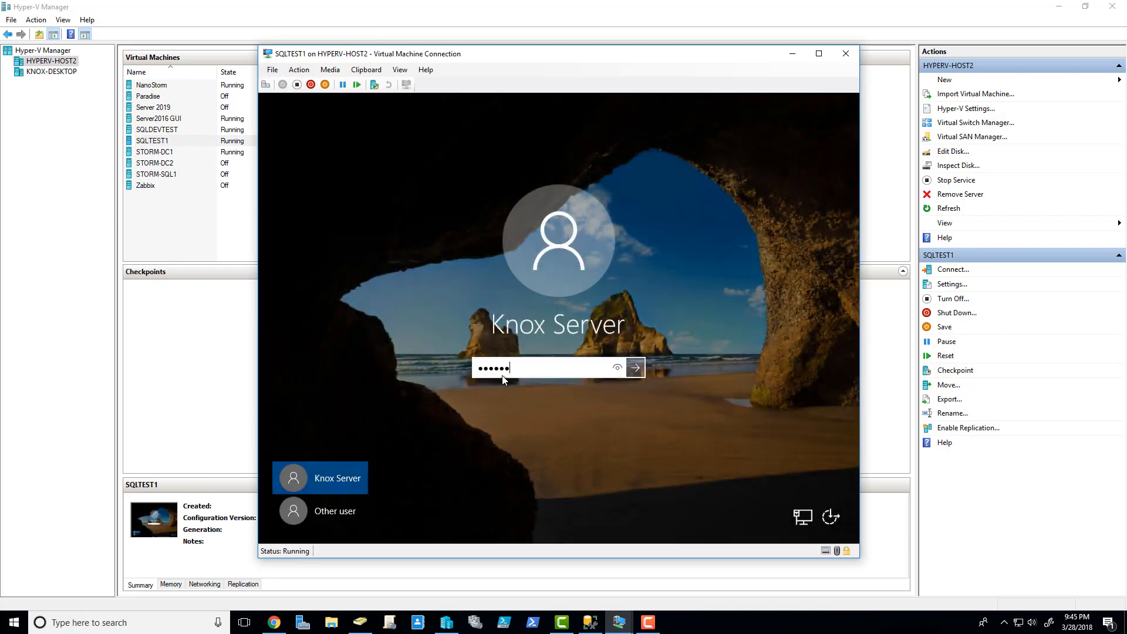
key("Return")
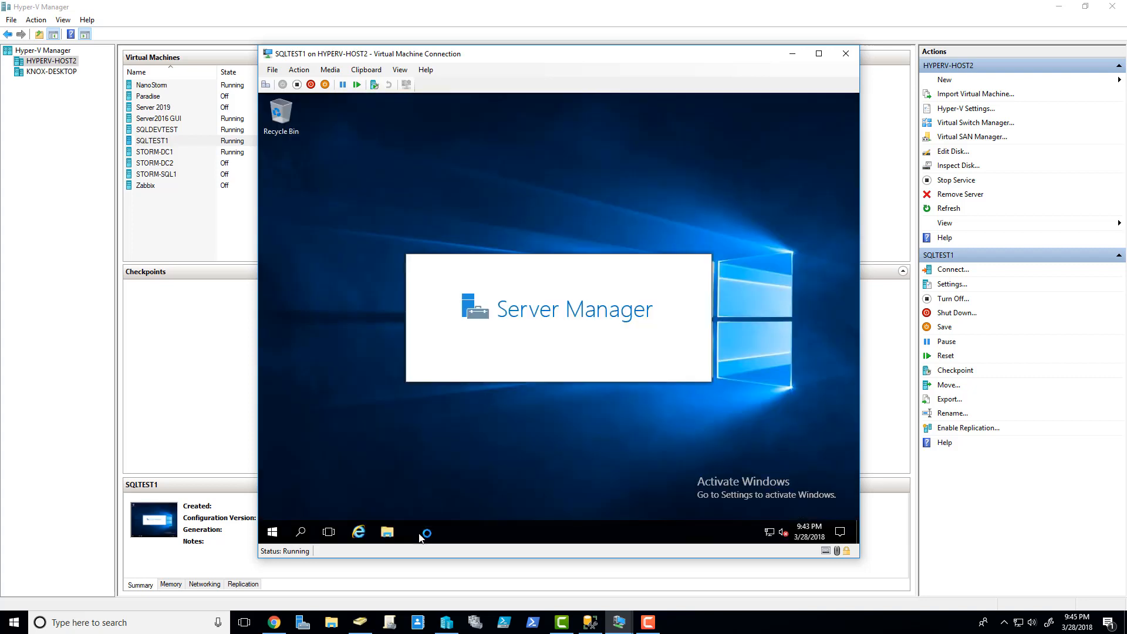
- Open File Explorer maximized and go to SQLData (E:)\Databases, granting folder access
left_click(386, 532)
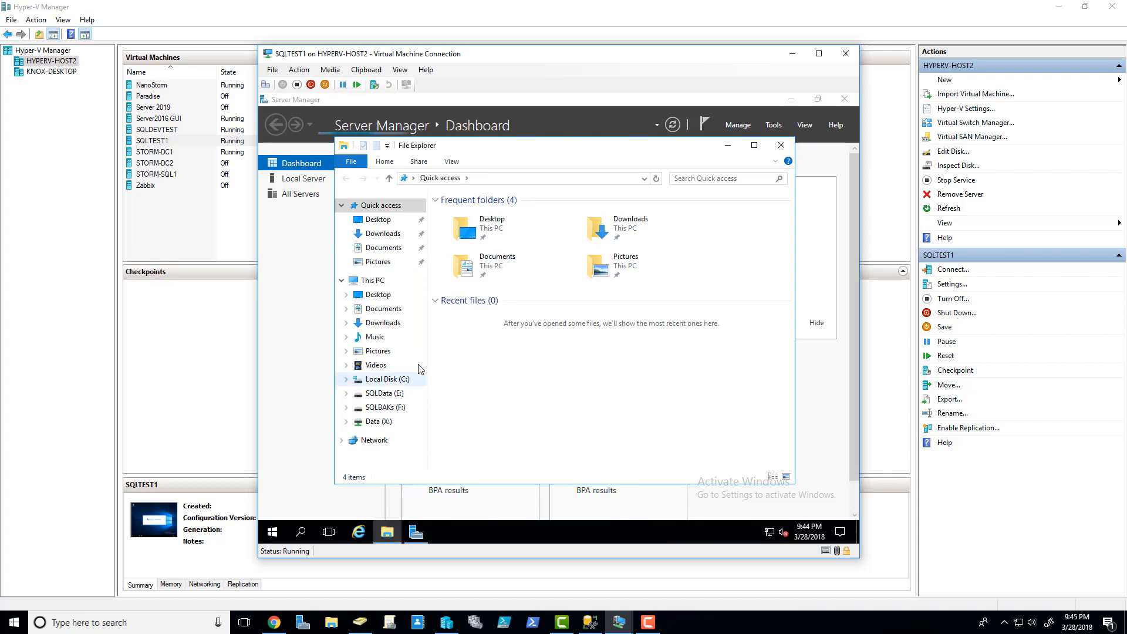
left_click(756, 146)
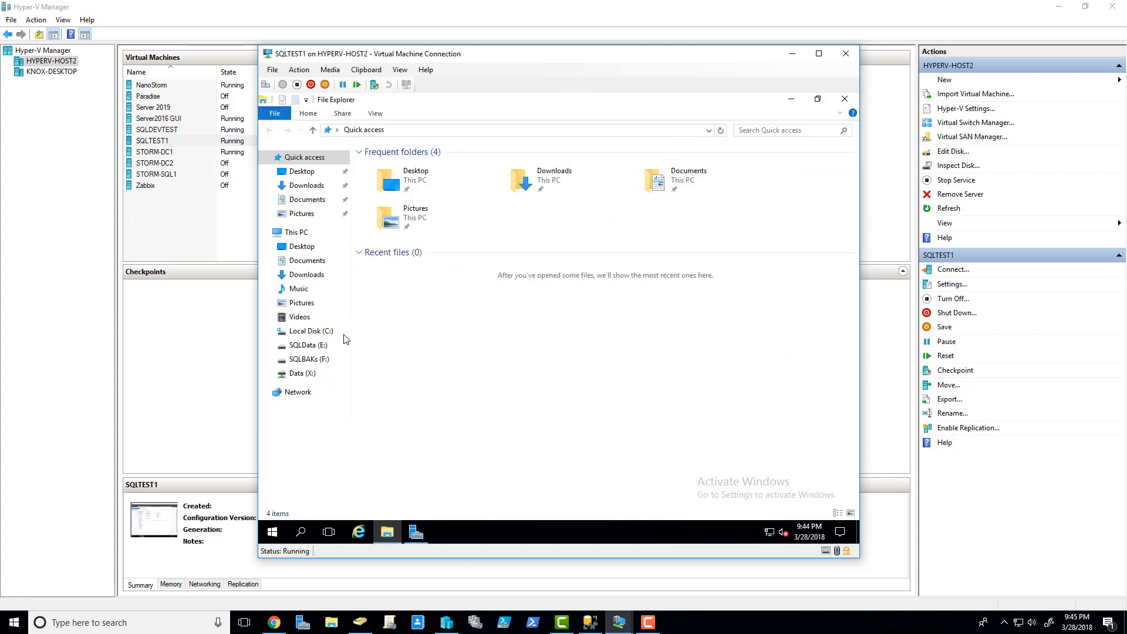
left_click(306, 346)
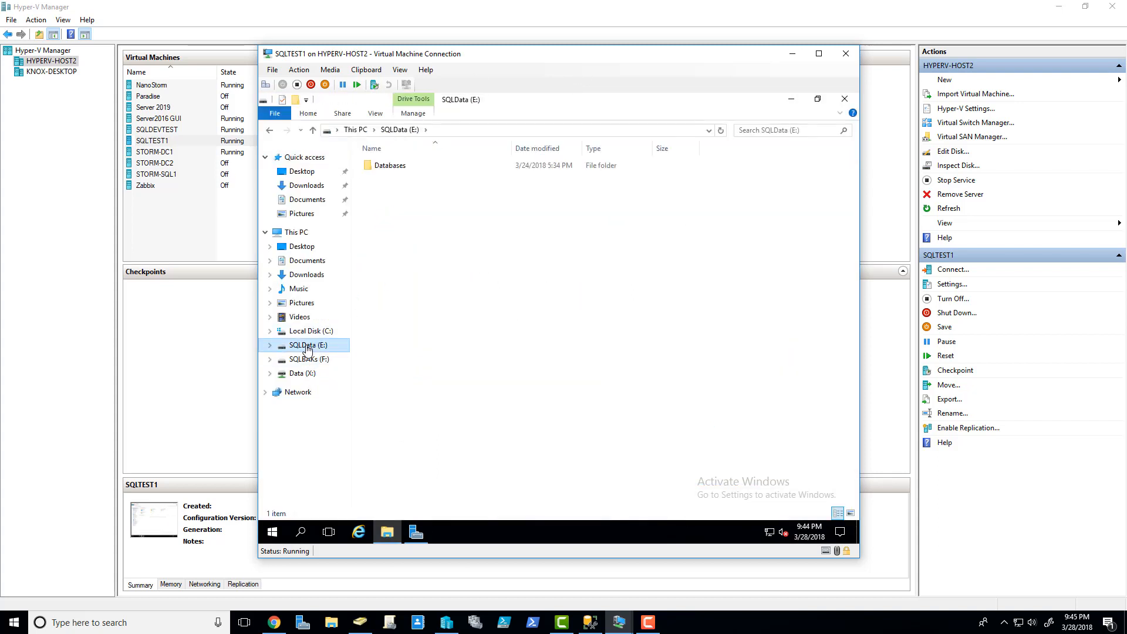
left_click(270, 345)
left_click(309, 359)
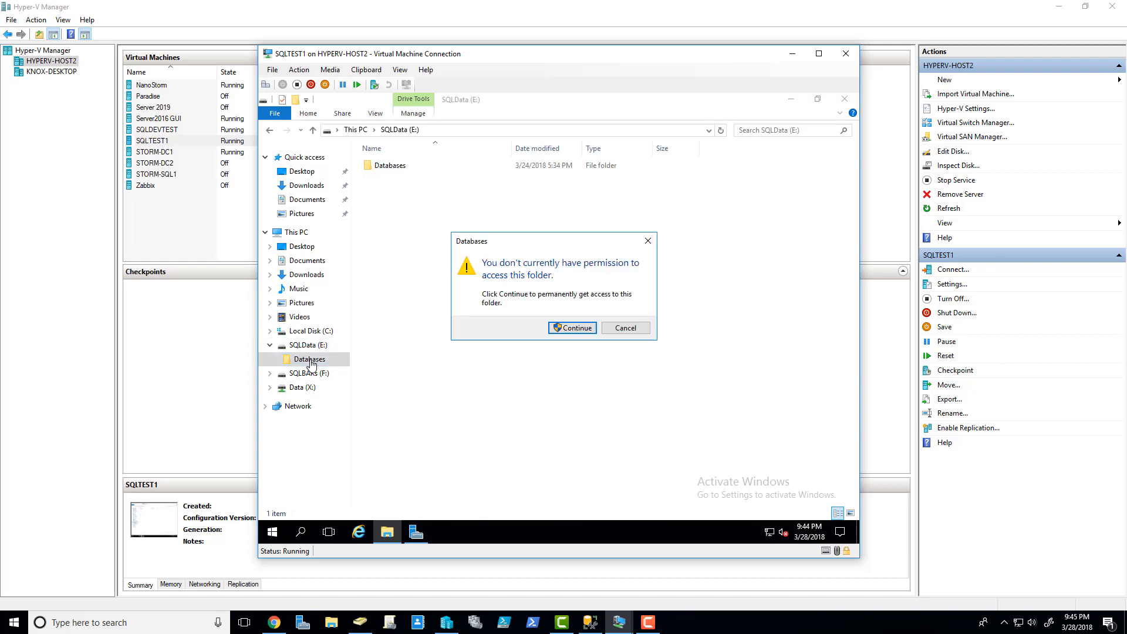
left_click(574, 328)
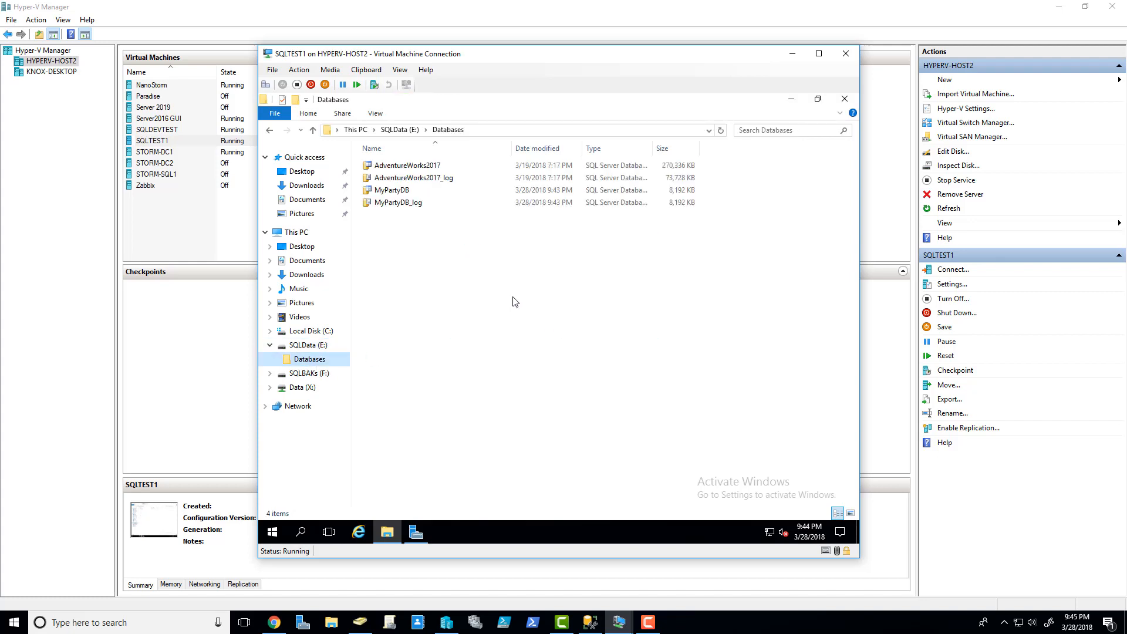
- Select the MyPartyDB data and MyPartyDB_log files and cut them
left_click(405, 191)
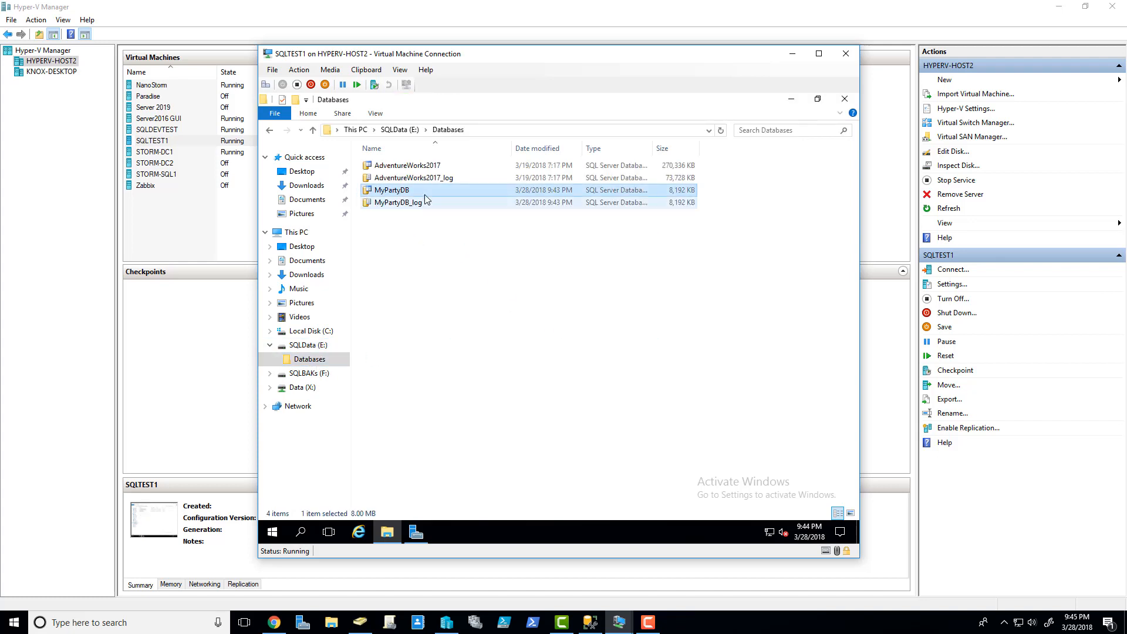
double_click(652, 149)
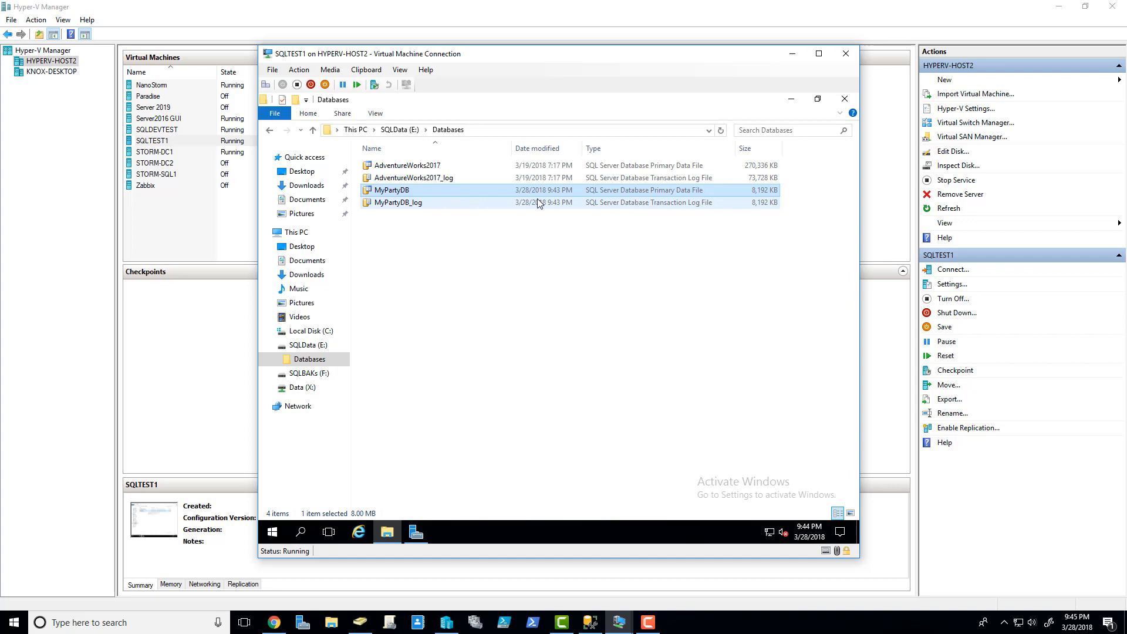
left_click(431, 205, "ctrl")
right_click(432, 204)
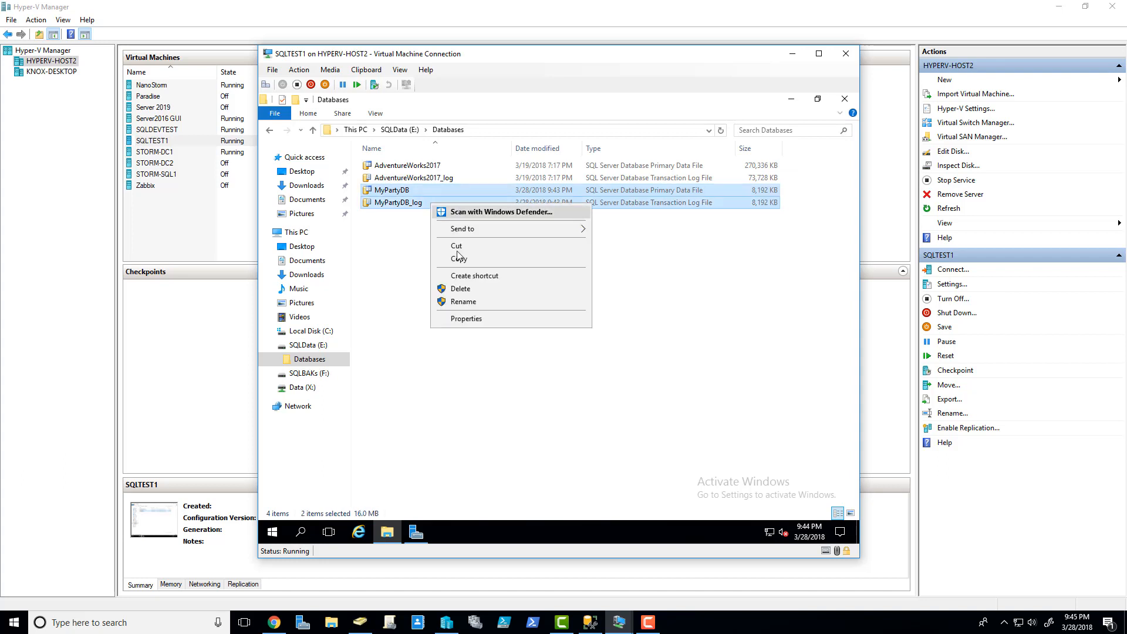
left_click(462, 246)
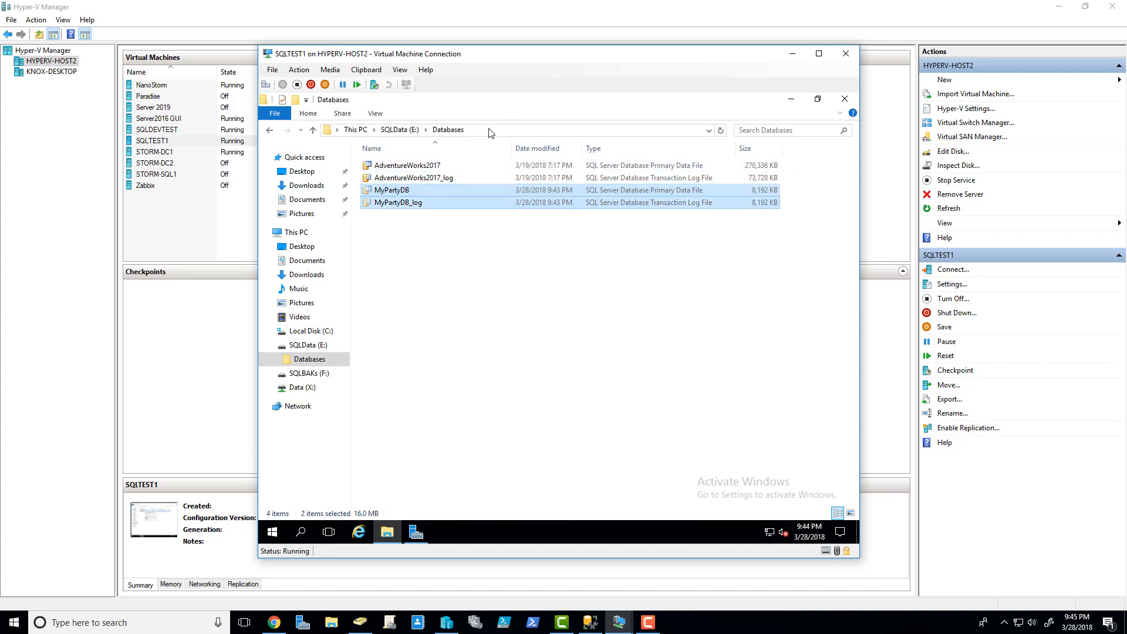
- Go to \\nanostorm\, open the Data share and paste the cut MyPartyDB files
left_click(490, 131)
type("\\\\nano")
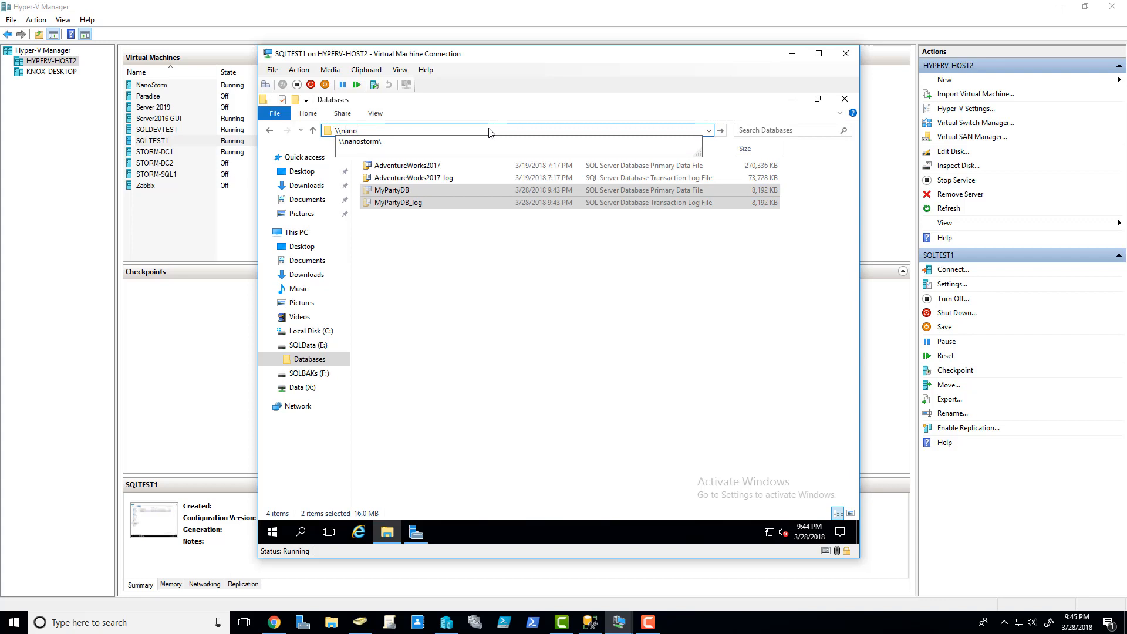
type("storm\\")
key("Return")
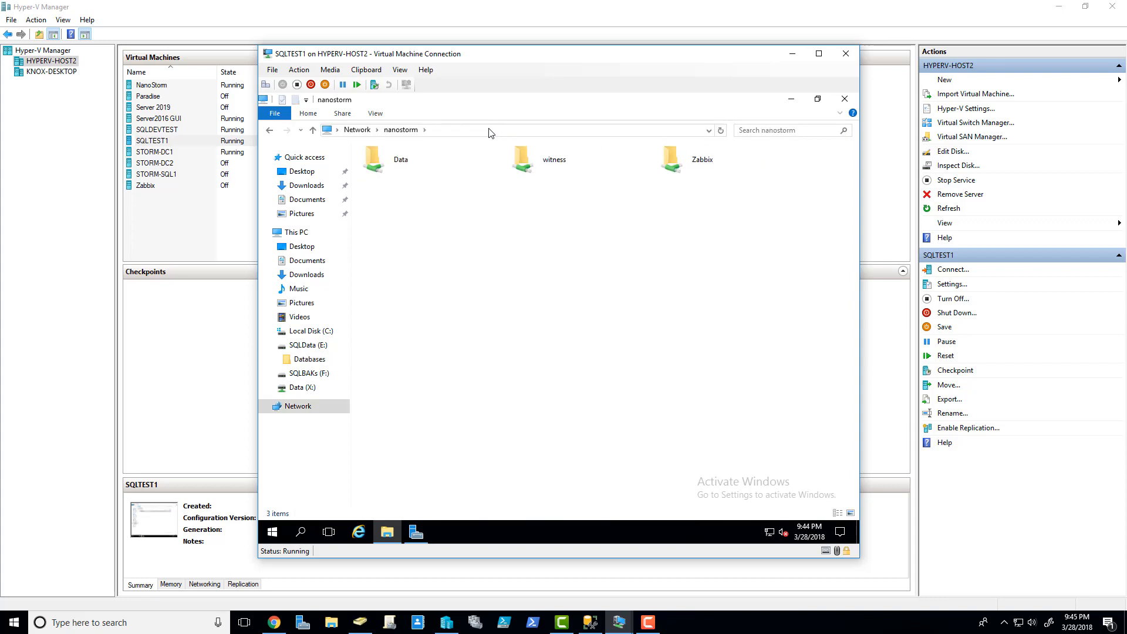
double_click(419, 163)
right_click(449, 332)
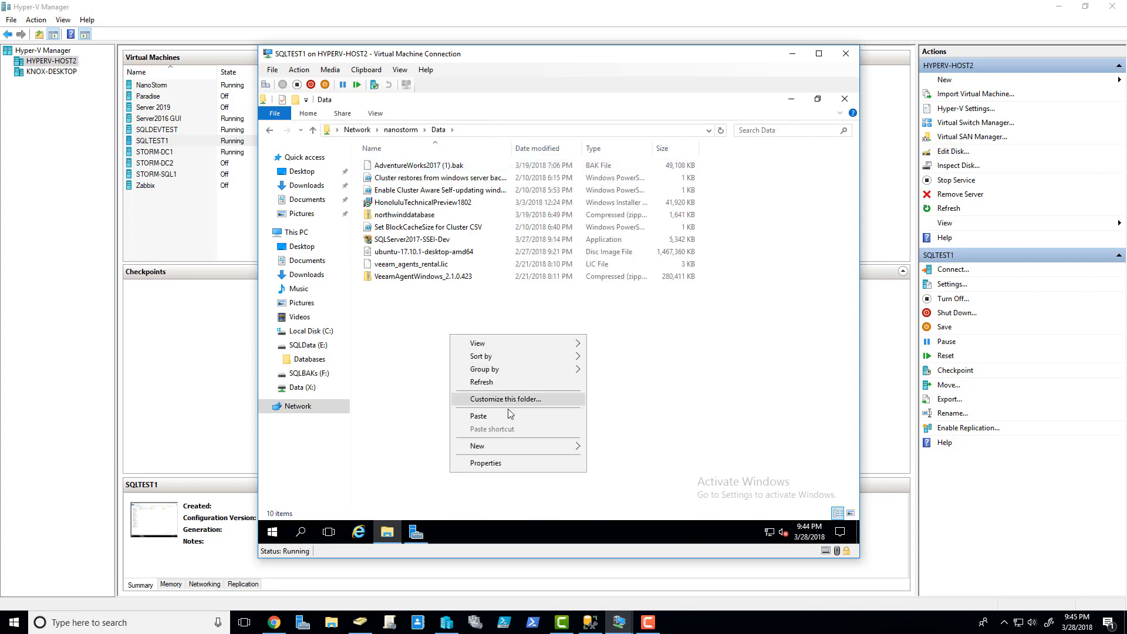
left_click(508, 416)
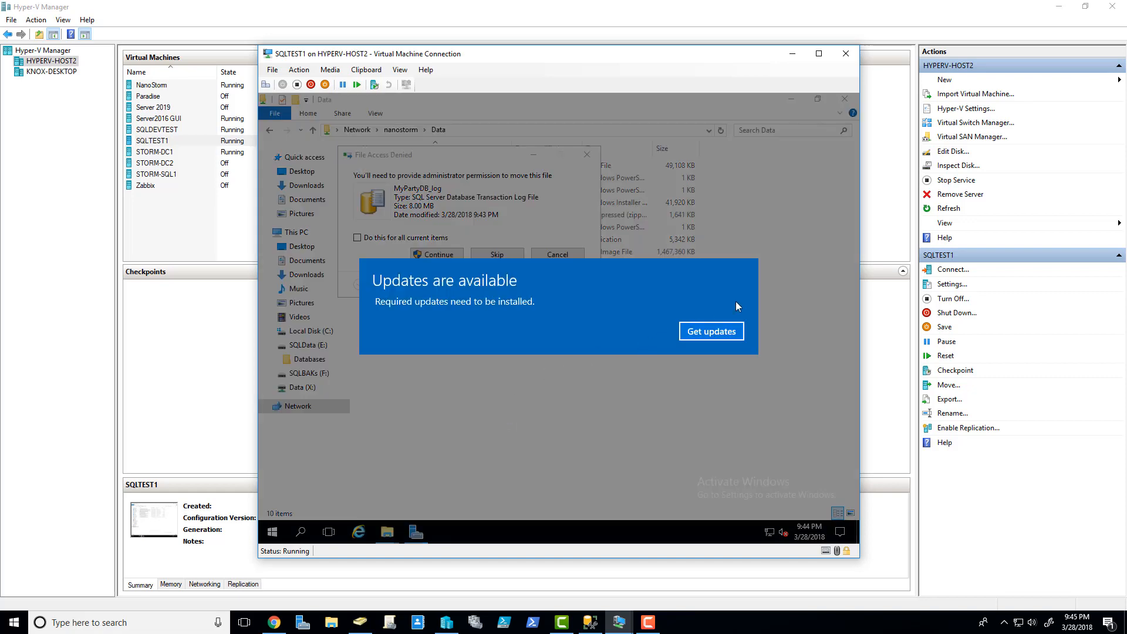
- Dismiss the updates notice and Settings window, then approve moving both files with admin rights
left_click(712, 330)
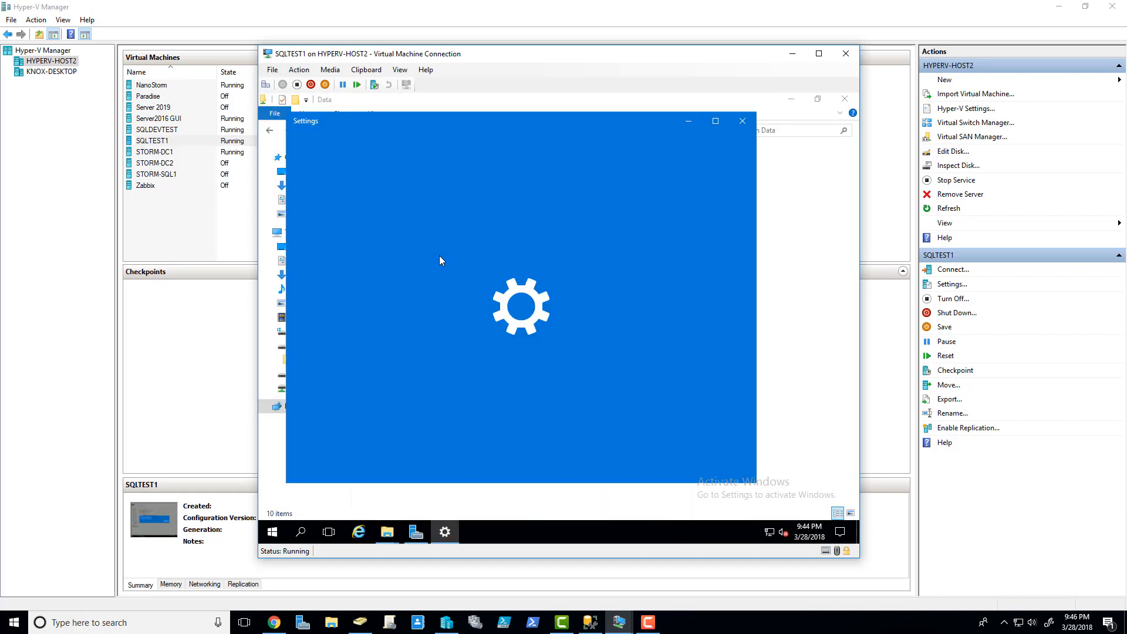
left_click(742, 121)
left_click(428, 257)
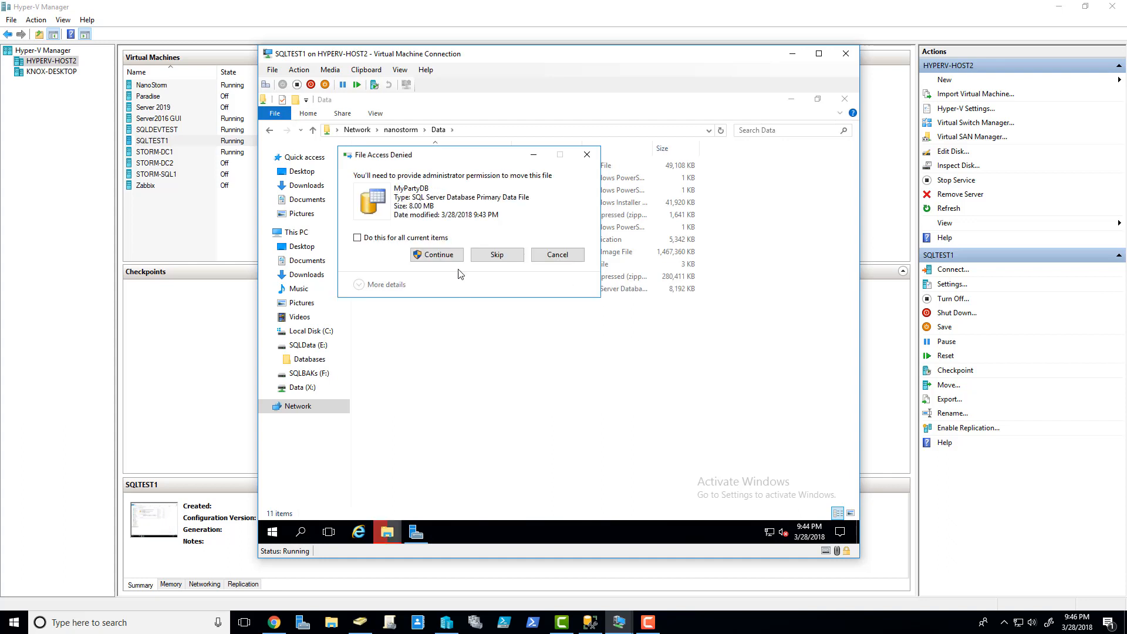
left_click(436, 255)
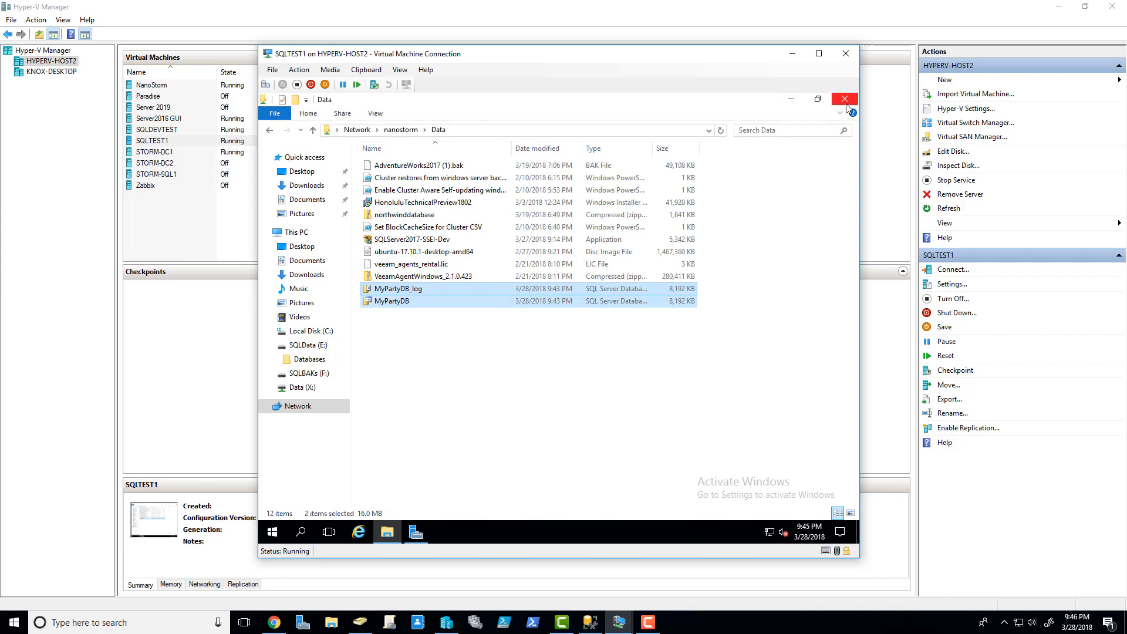
- Close the SQLTEST1 console and connect to the SQLDEVTEST virtual machine
left_click(846, 53)
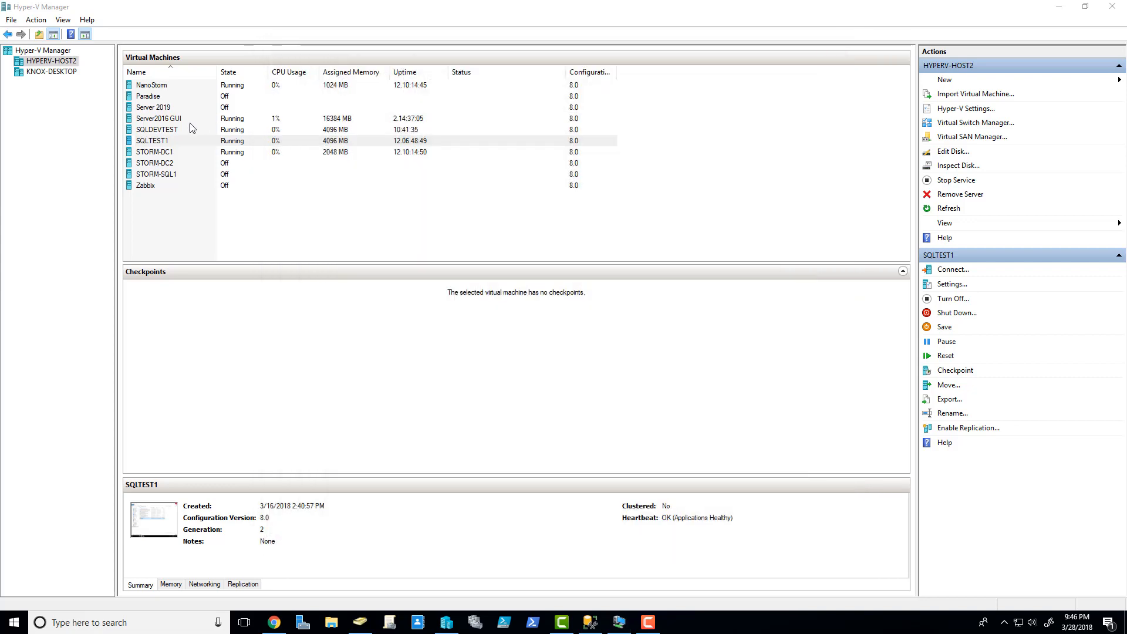
left_click(171, 119)
right_click(178, 130)
left_click(203, 136)
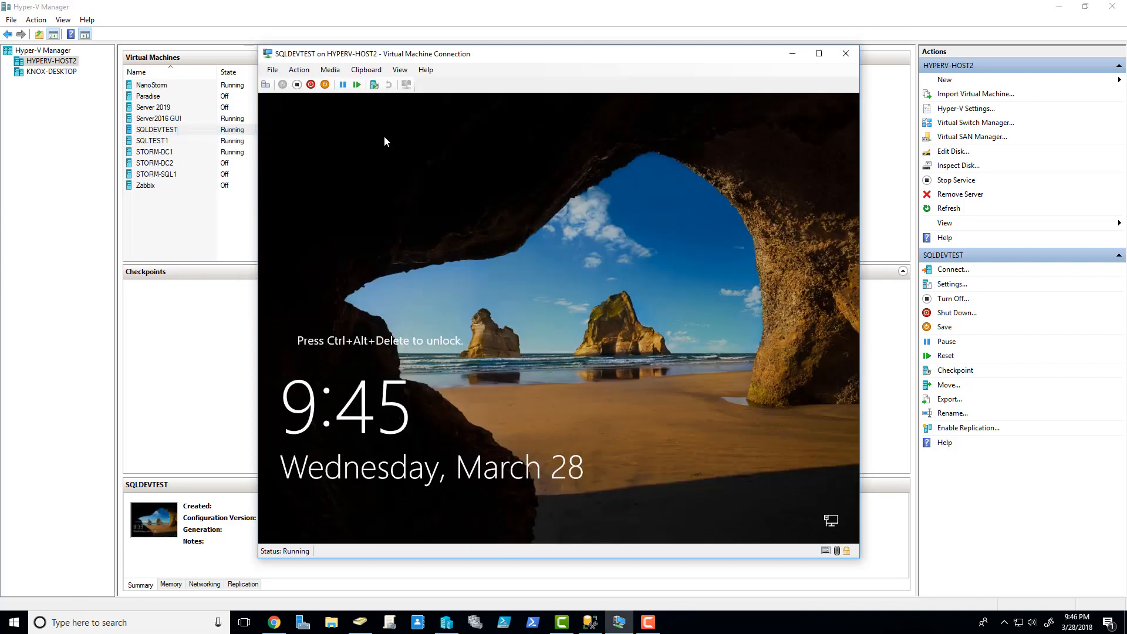
- Unlock SQLDEVTEST with Ctrl+Alt+Delete and sign in with the account password
left_click(266, 84)
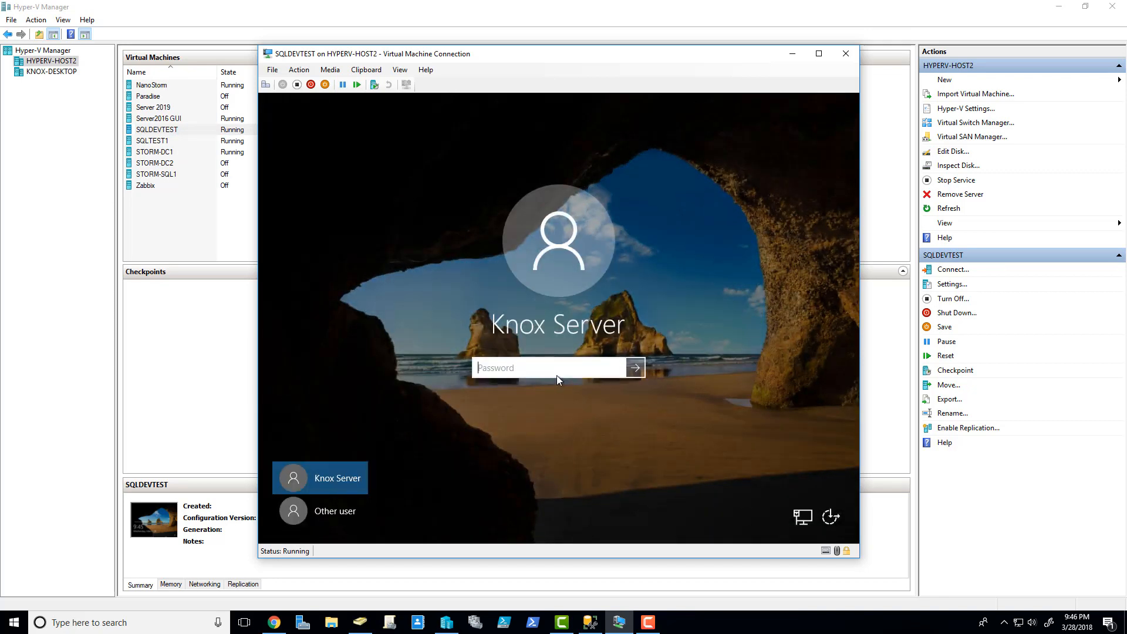
type("Passw0rd!")
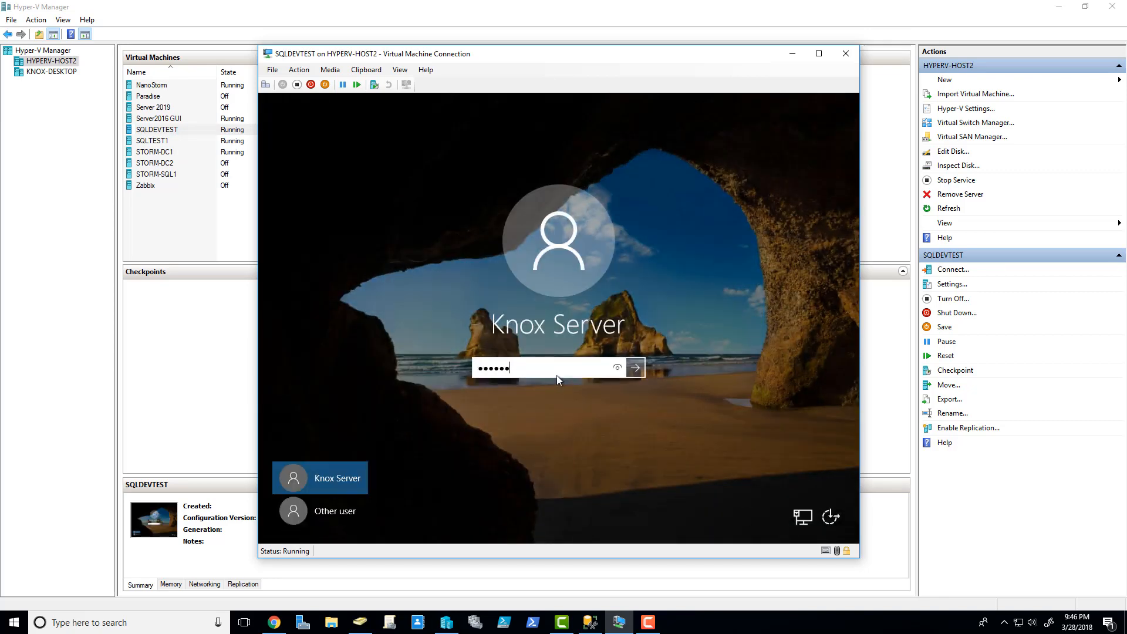
key("Return")
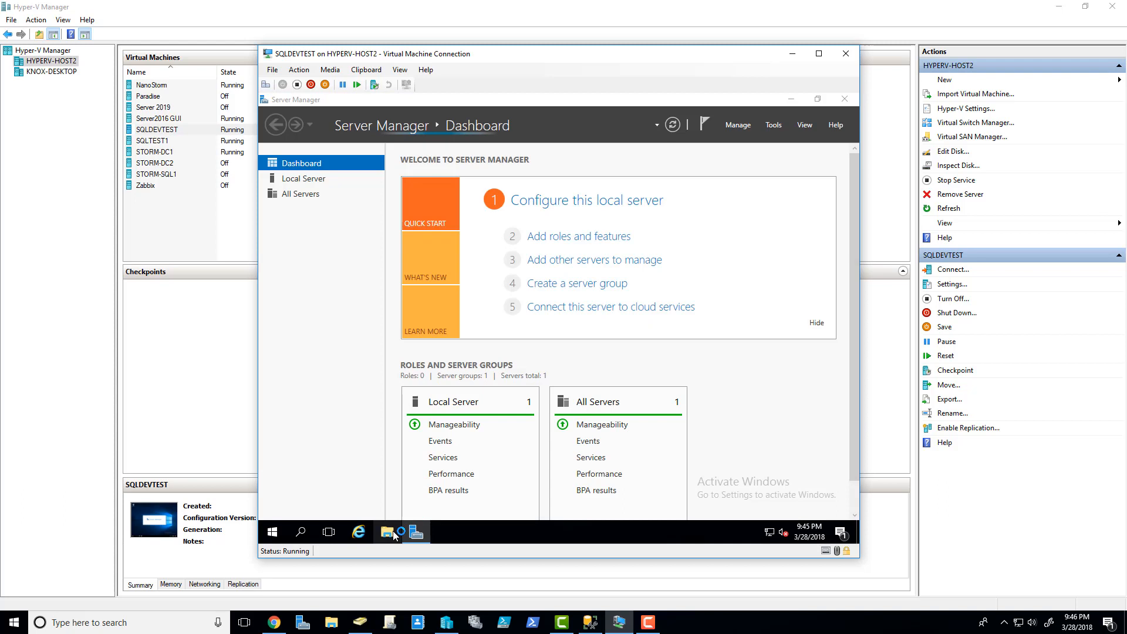
- In File Explorer open \\nanostorm\Data and cut both MyPartyDB files
left_click(389, 532)
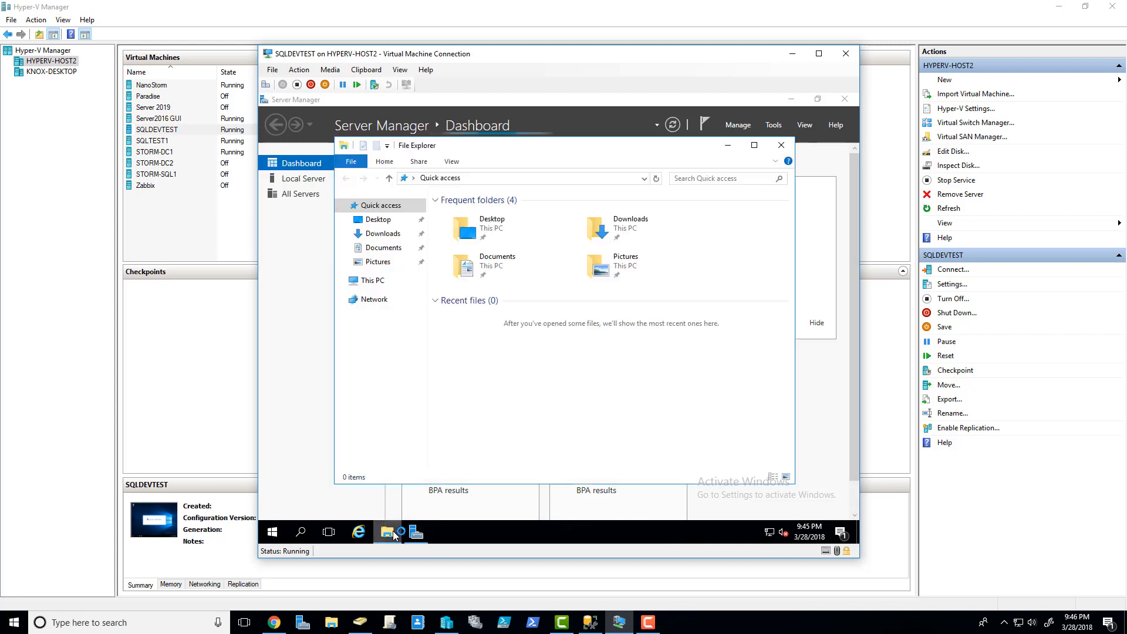
left_click(503, 178)
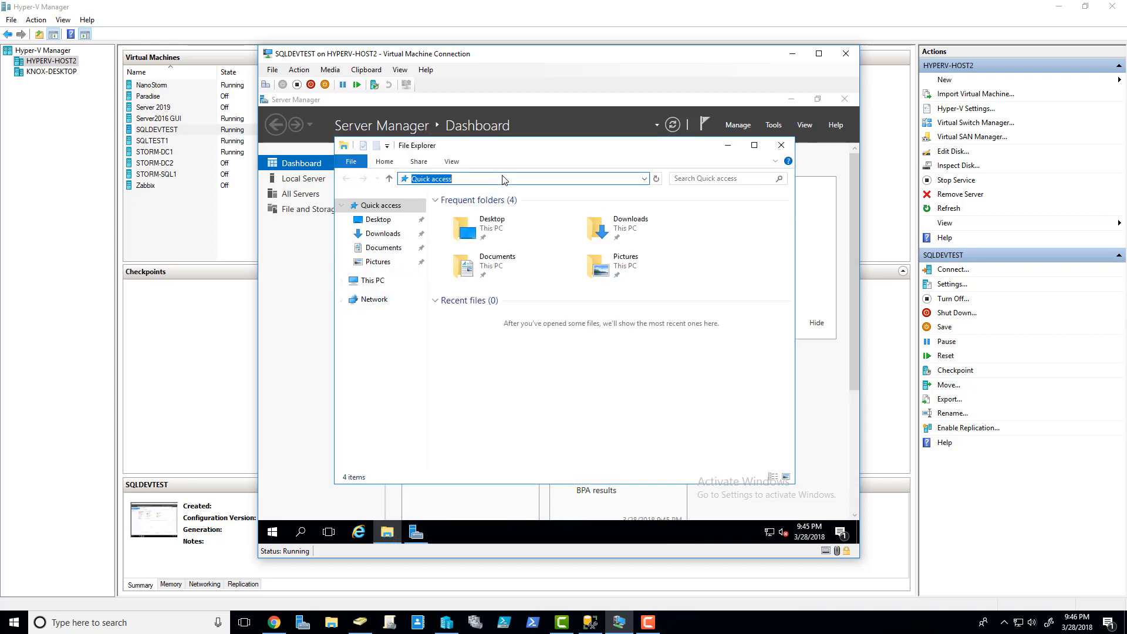
type("\\\\nanostorm\\Data")
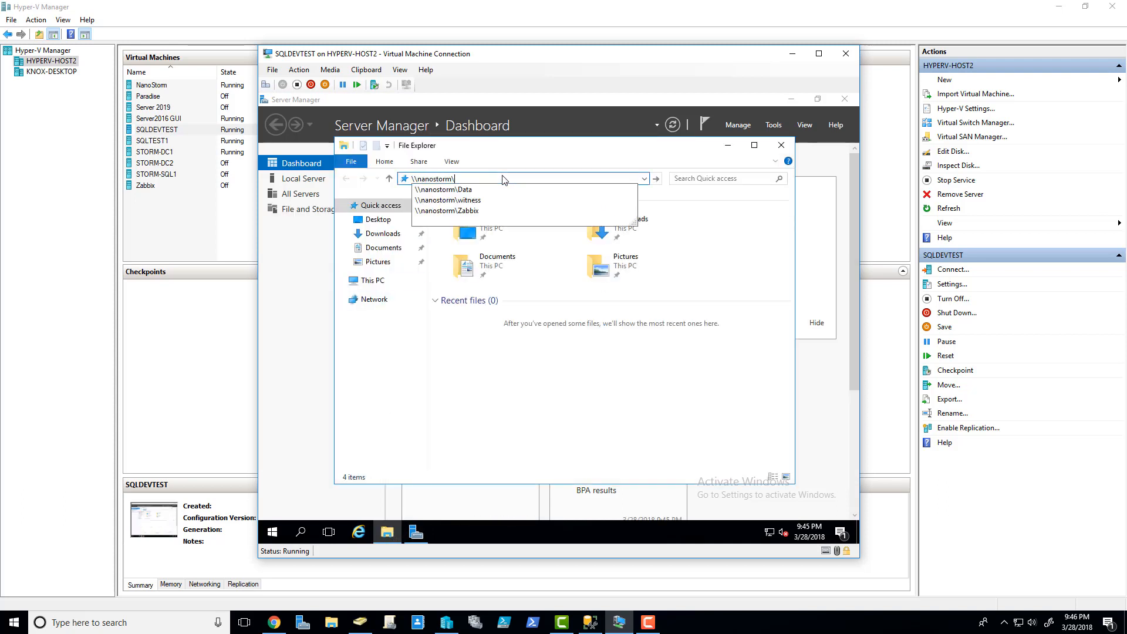
key("Return")
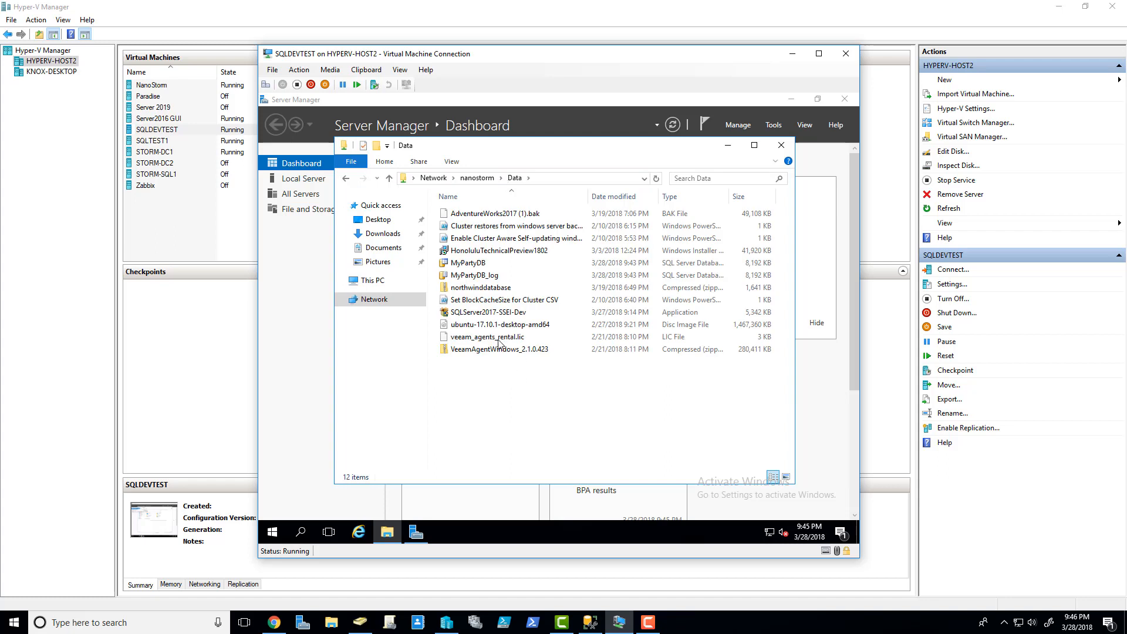
left_click(476, 275)
left_click(482, 265, "ctrl")
right_click(482, 265)
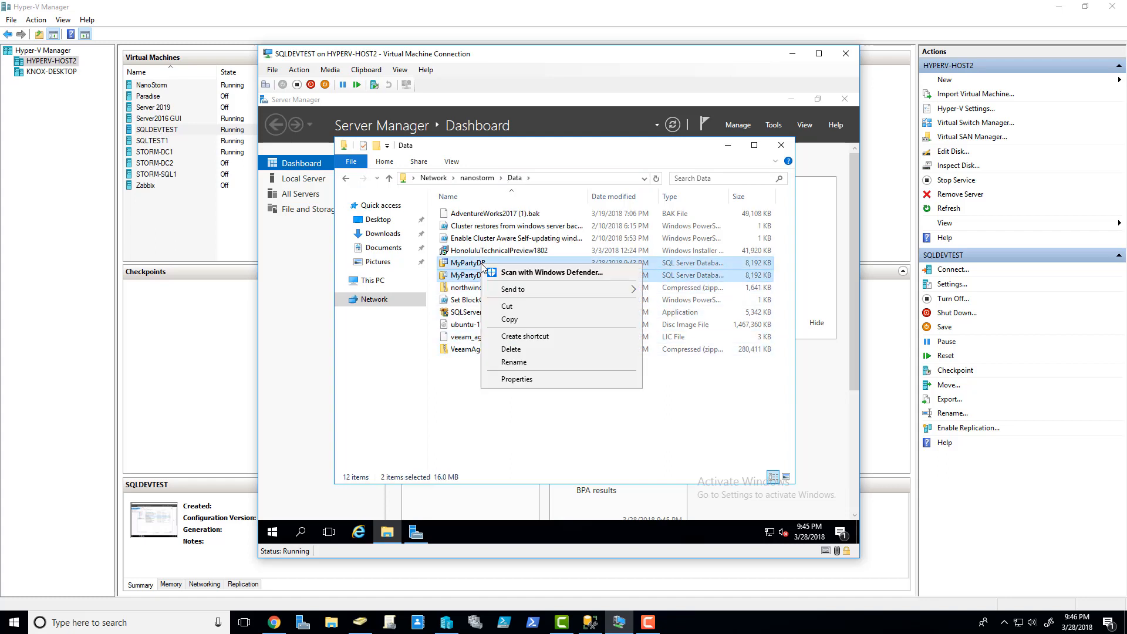
left_click(529, 306)
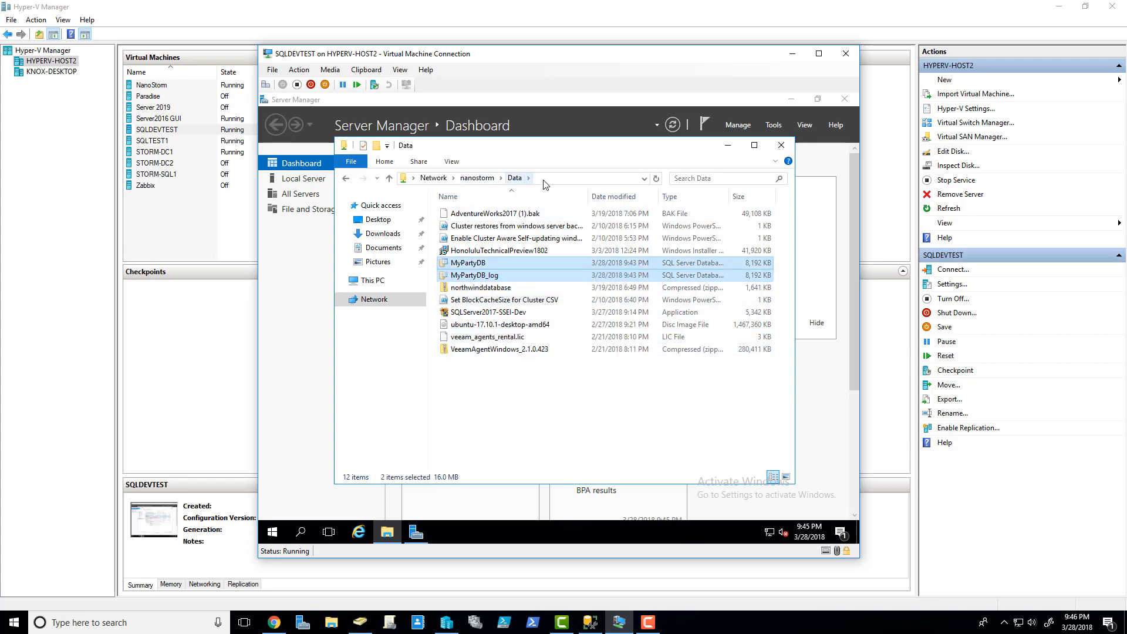
- Paste both files into sqldata (E:)\Data, granting folder access, and close Explorer
left_click(548, 178)
left_click(372, 280)
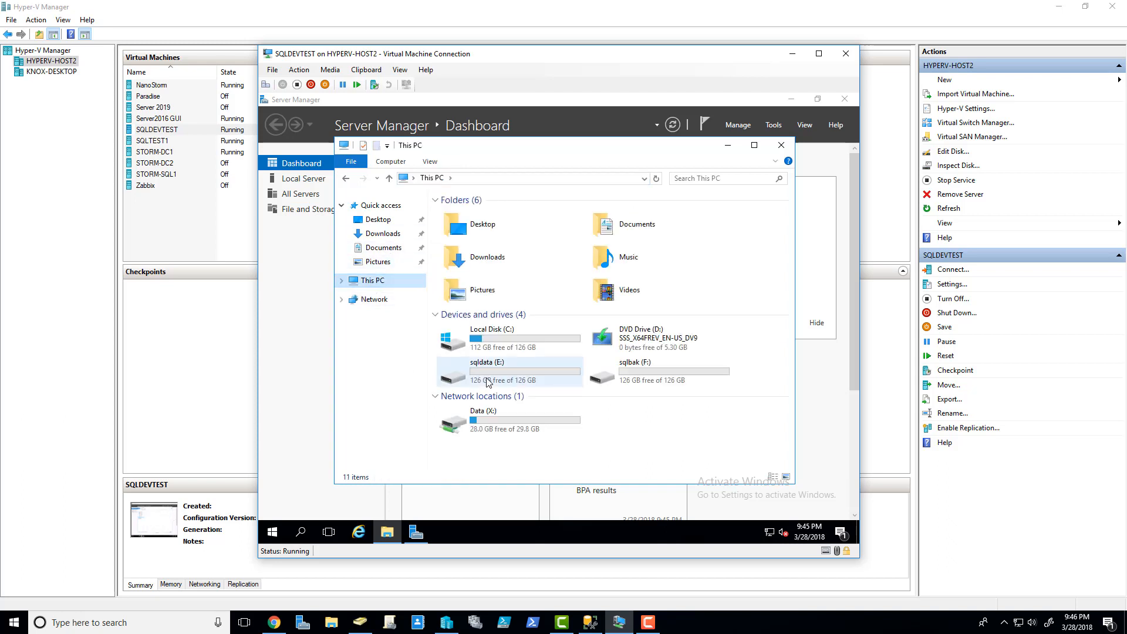
double_click(506, 358)
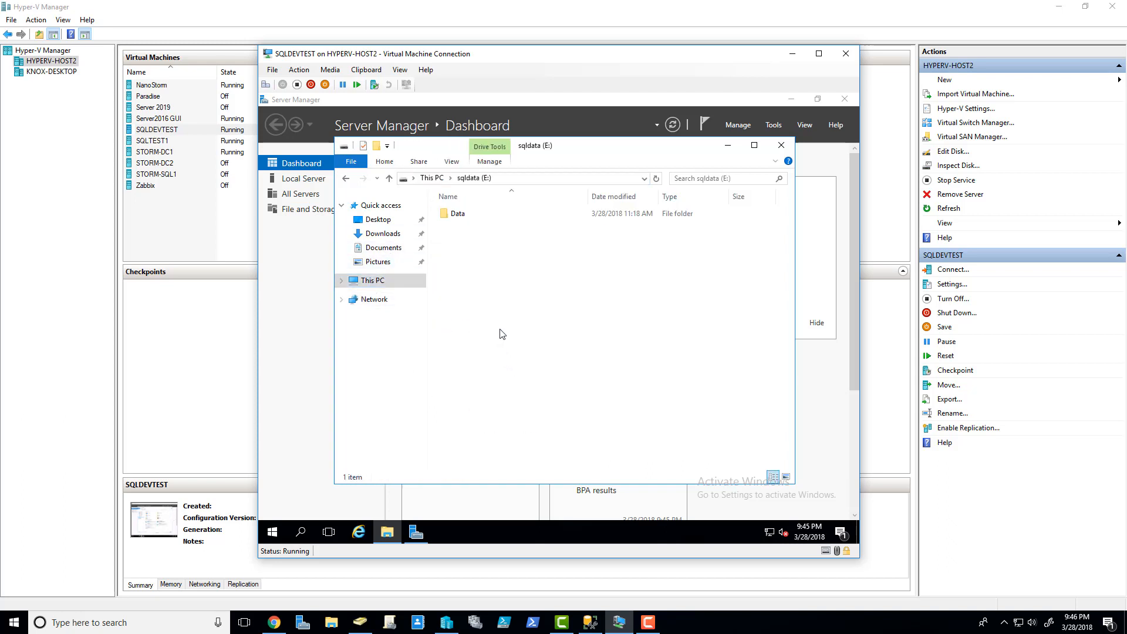
double_click(459, 215)
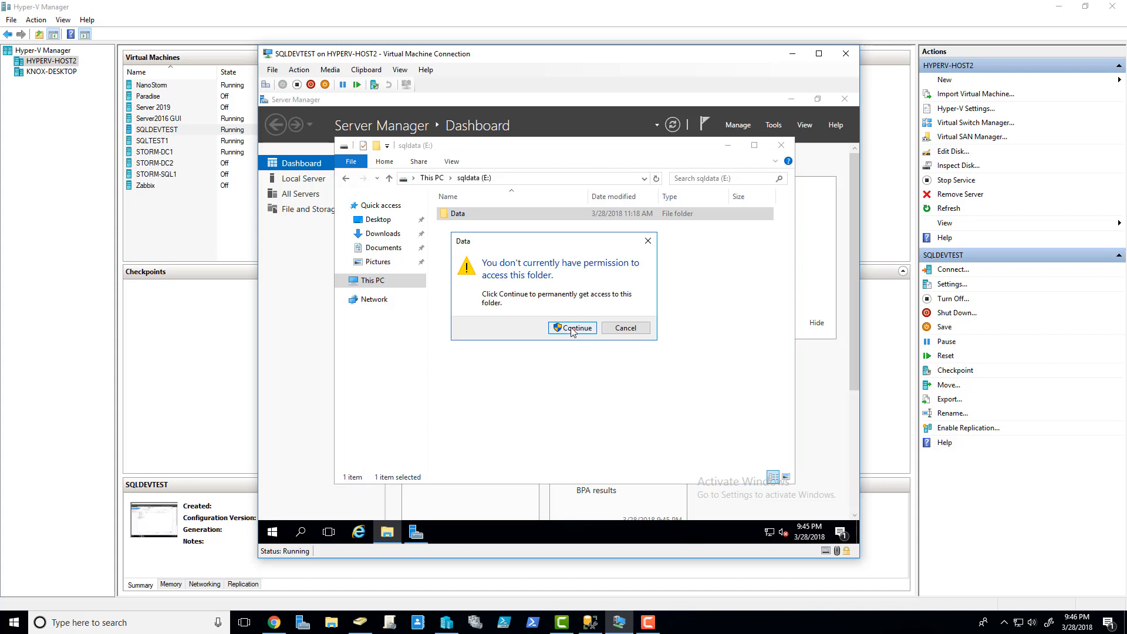
left_click(568, 327)
right_click(497, 256)
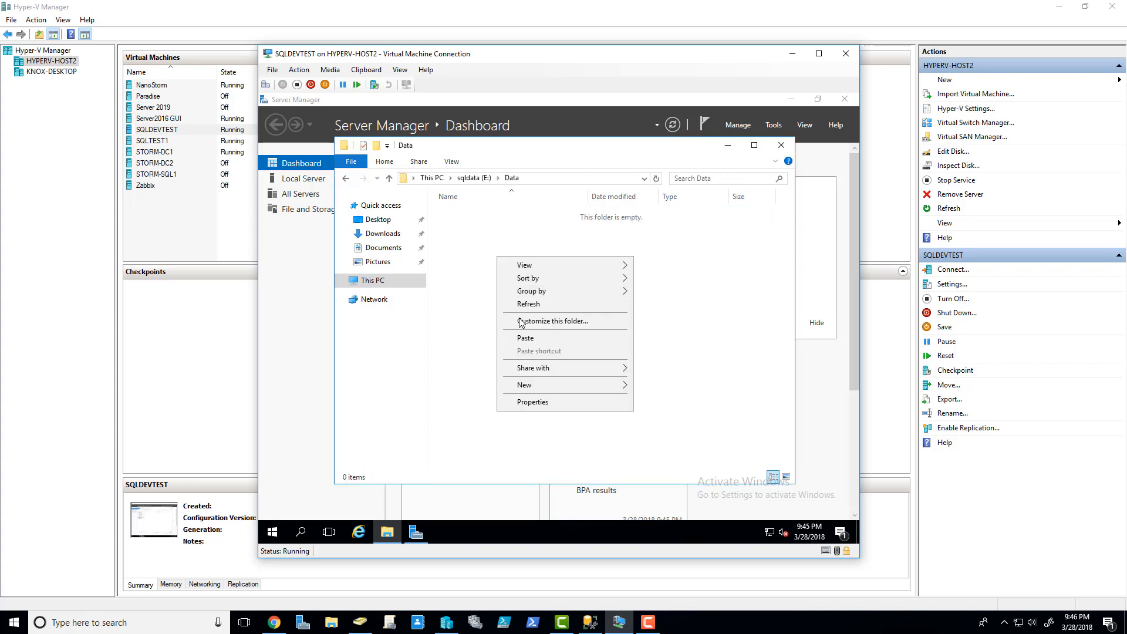
left_click(524, 336)
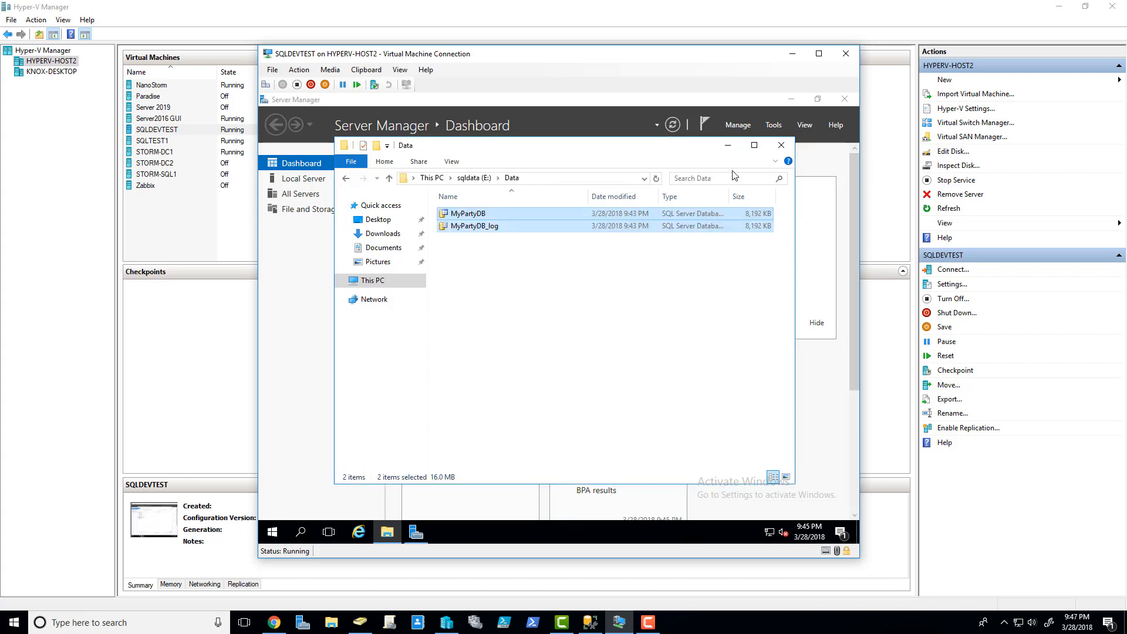
left_click(781, 145)
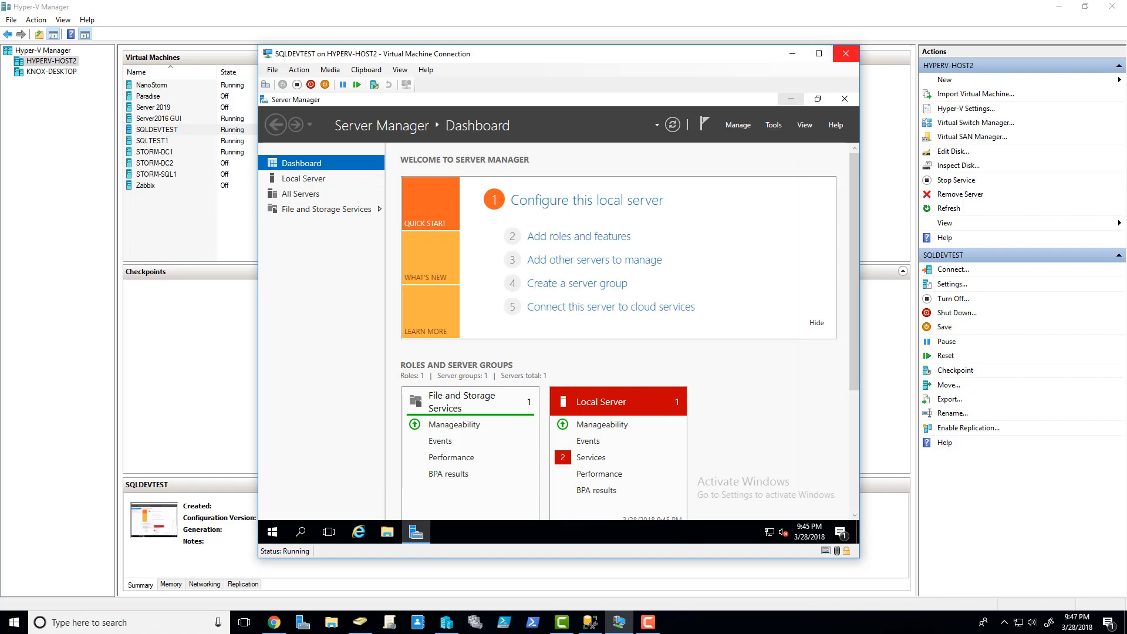
- Close the VM window and disconnect the sqltest1 server in Management Studio
left_click(845, 54)
key("alt+Tab")
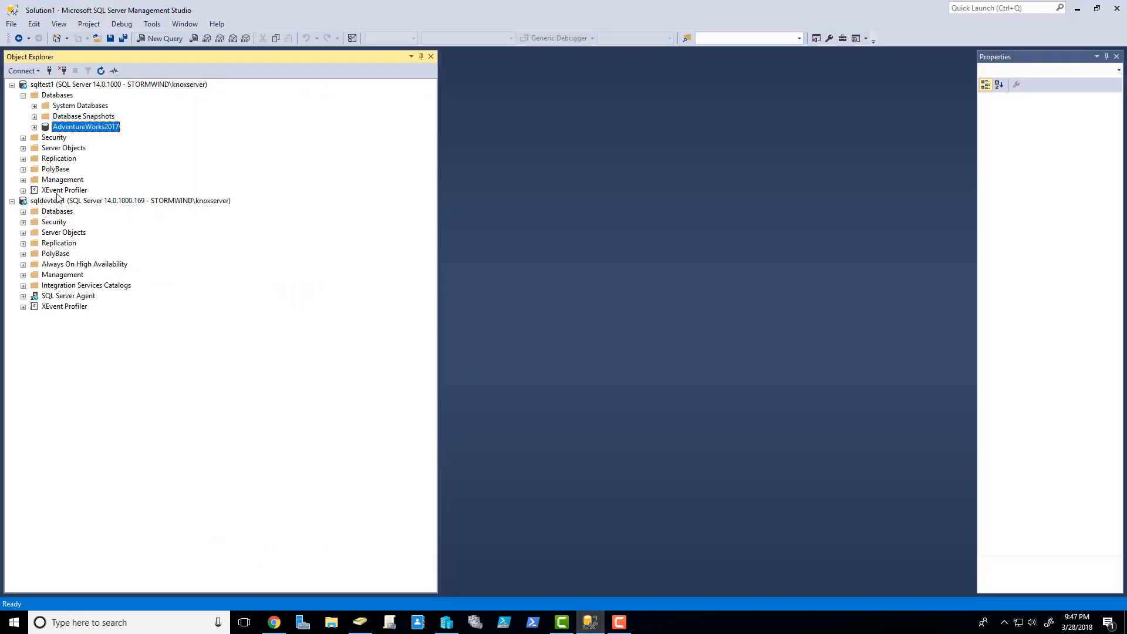
left_click(37, 84)
left_click(12, 86)
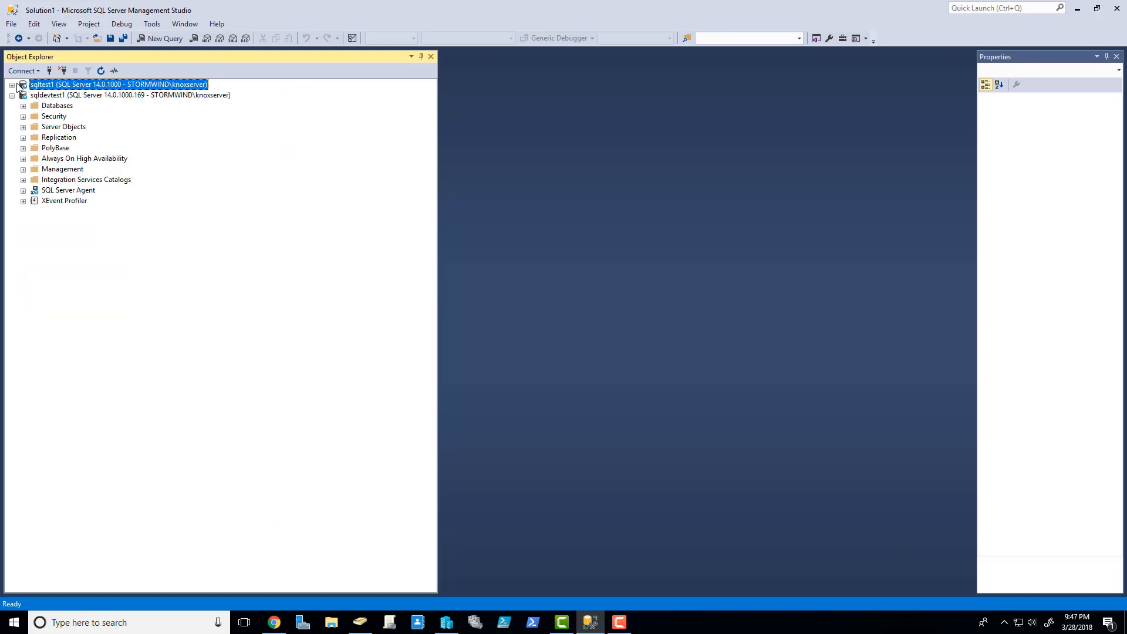
left_click(62, 70)
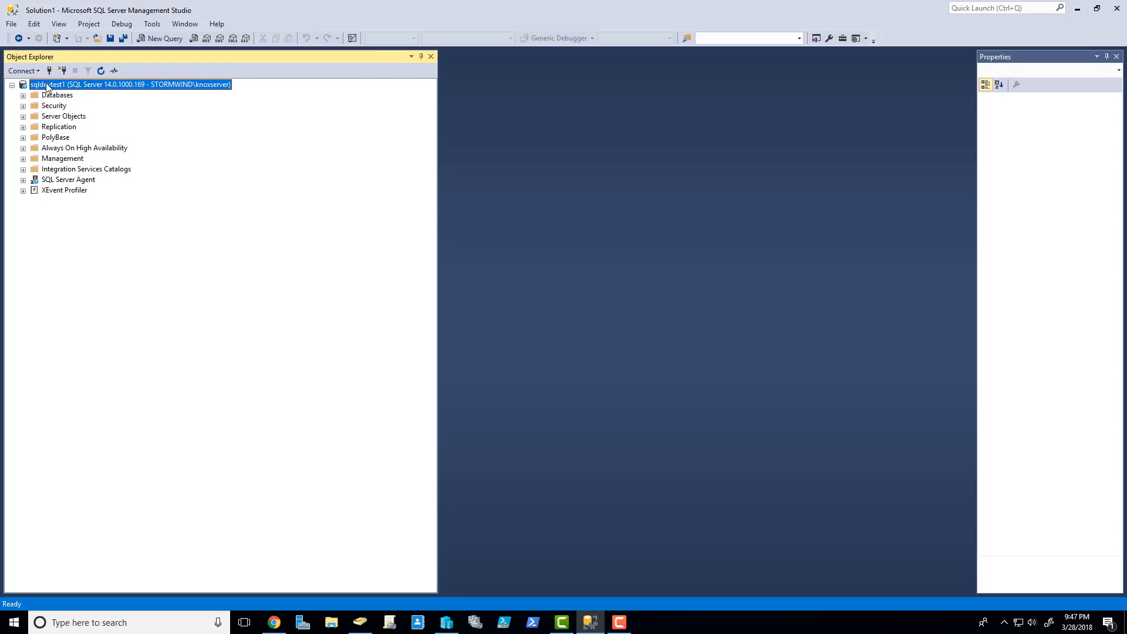
- Open the Attach Databases dialog from sqldevtest1's Databases node
left_click(23, 95)
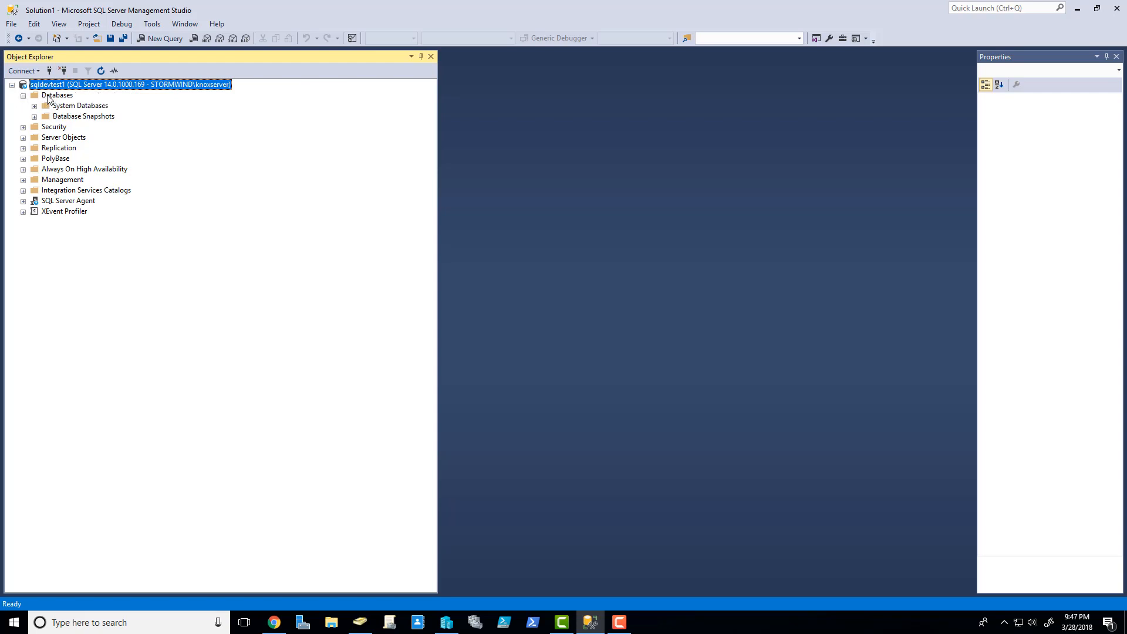
left_click(52, 97)
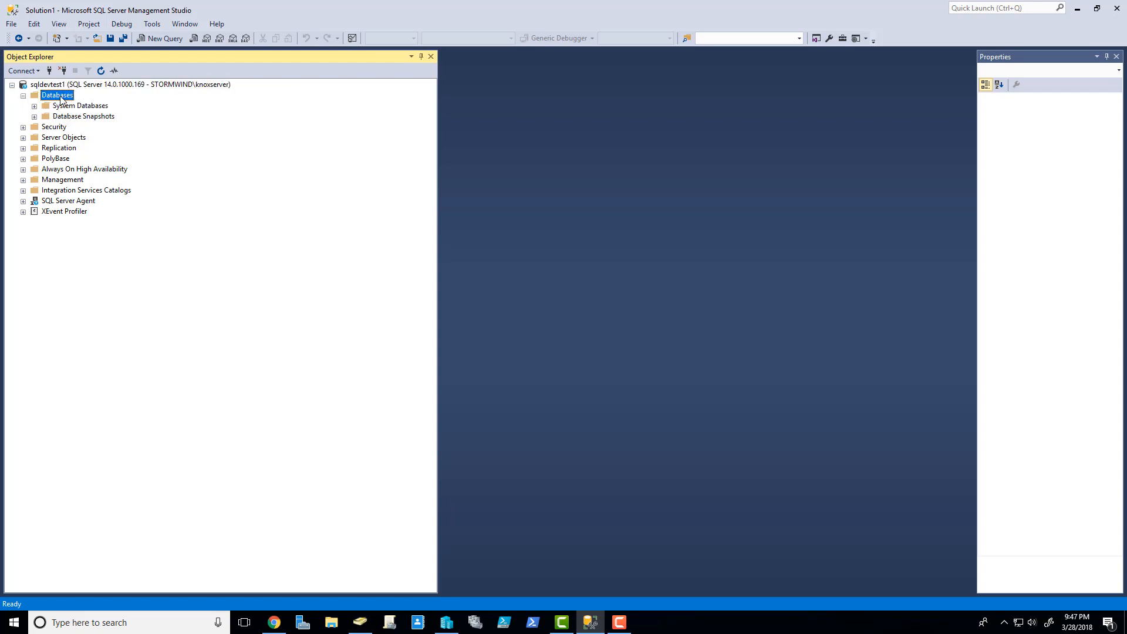
right_click(61, 99)
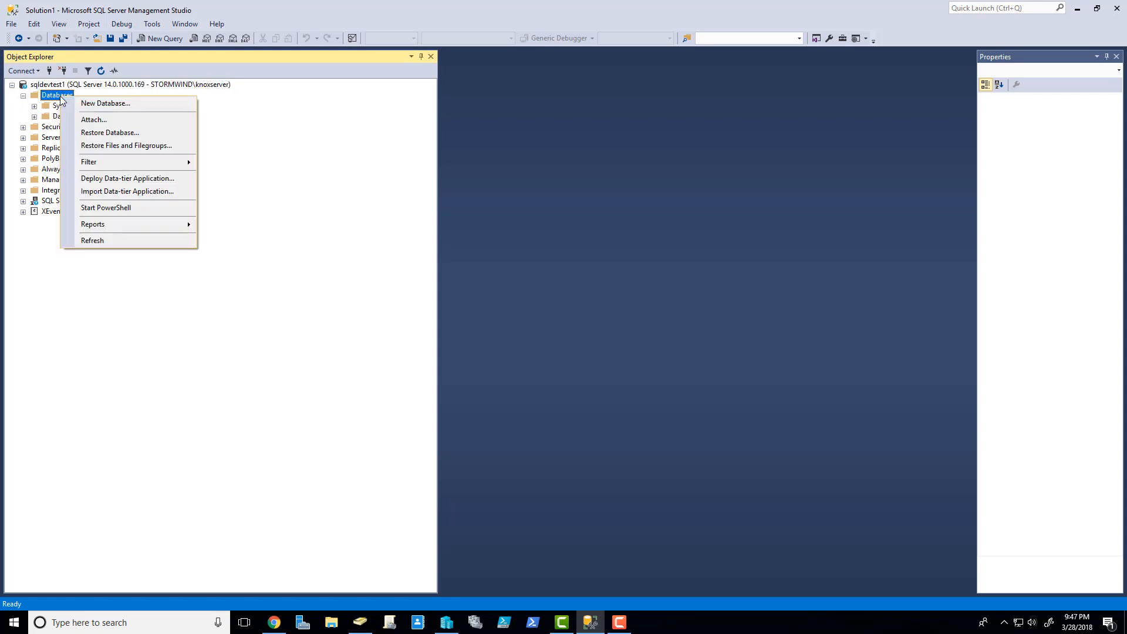
left_click(82, 119)
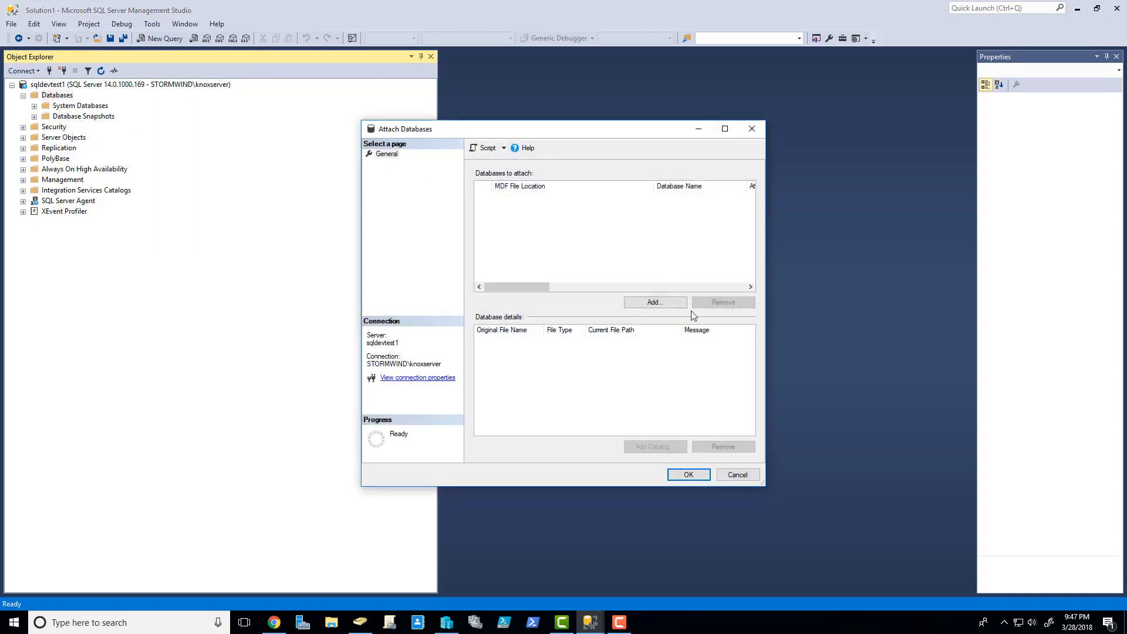
- Add E:\Data\MyPartyDB.mdf in Attach Databases and attach it to sqldevtest1
left_click(655, 303)
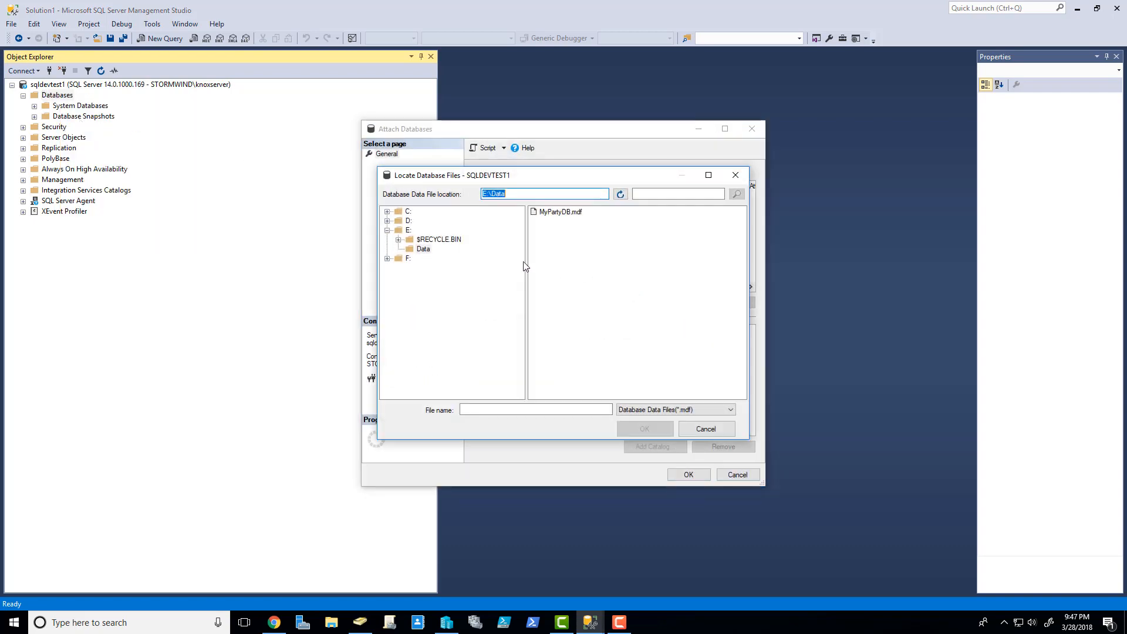
left_click(420, 250)
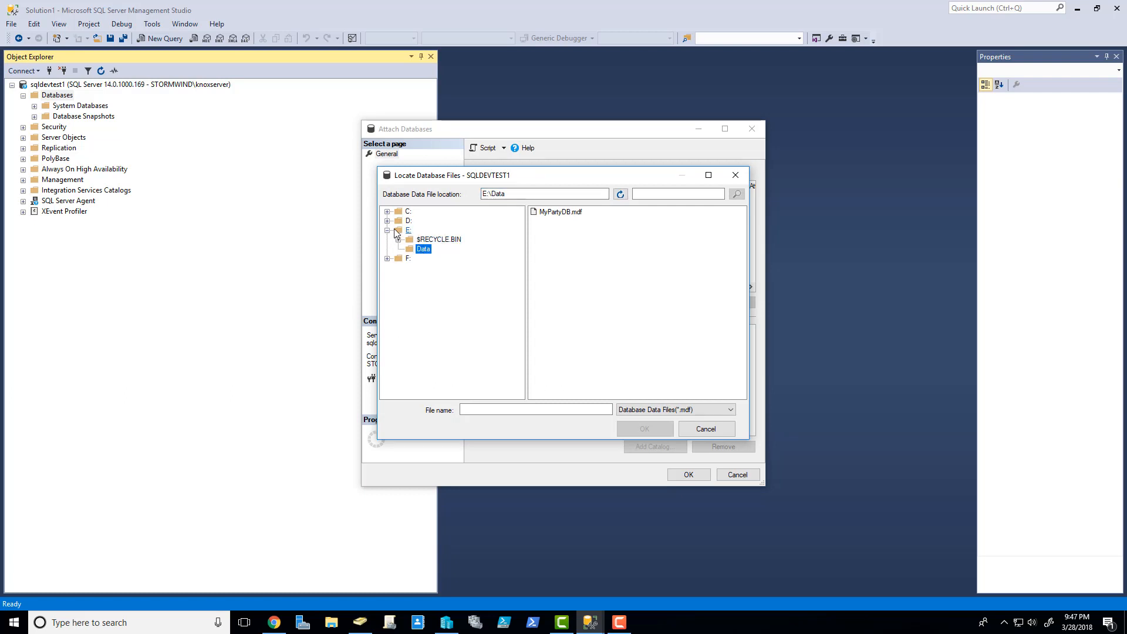
left_click(564, 213)
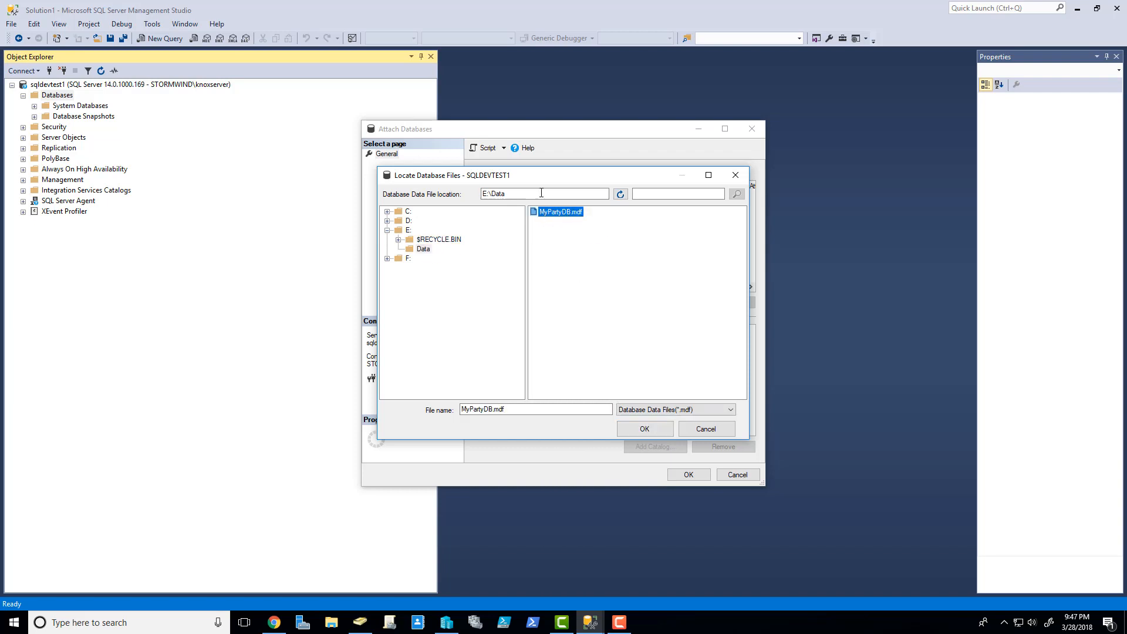
left_click(642, 432)
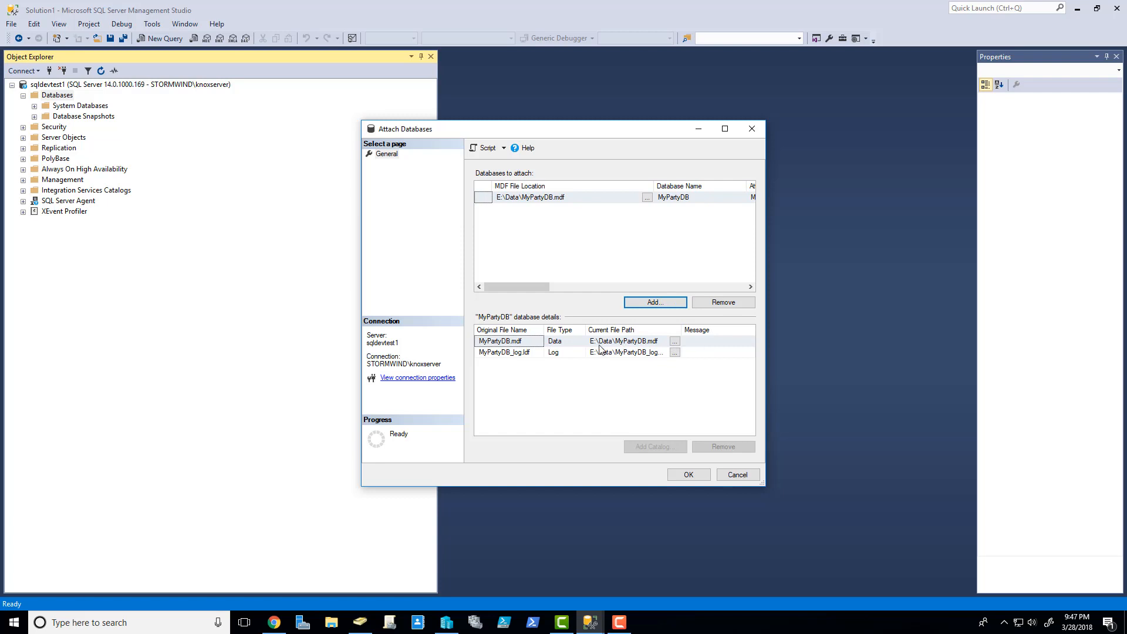
left_click(689, 475)
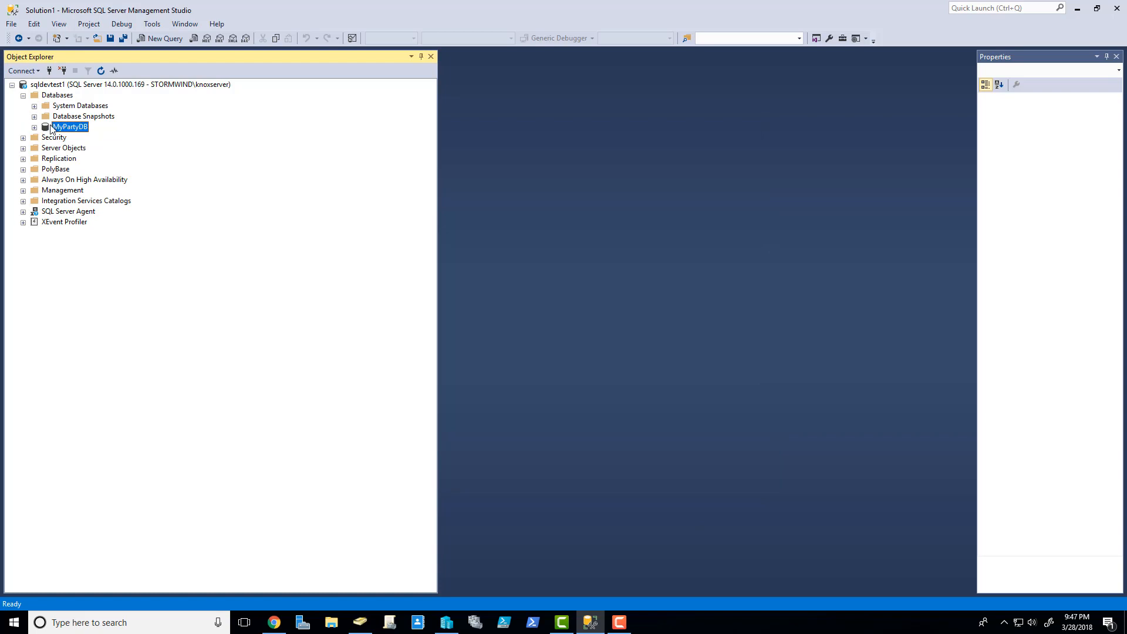
- Expand MyPartyDB > Tables and run Select Top 1000 Rows on dbo.FirstName
left_click(34, 128)
left_click(45, 148)
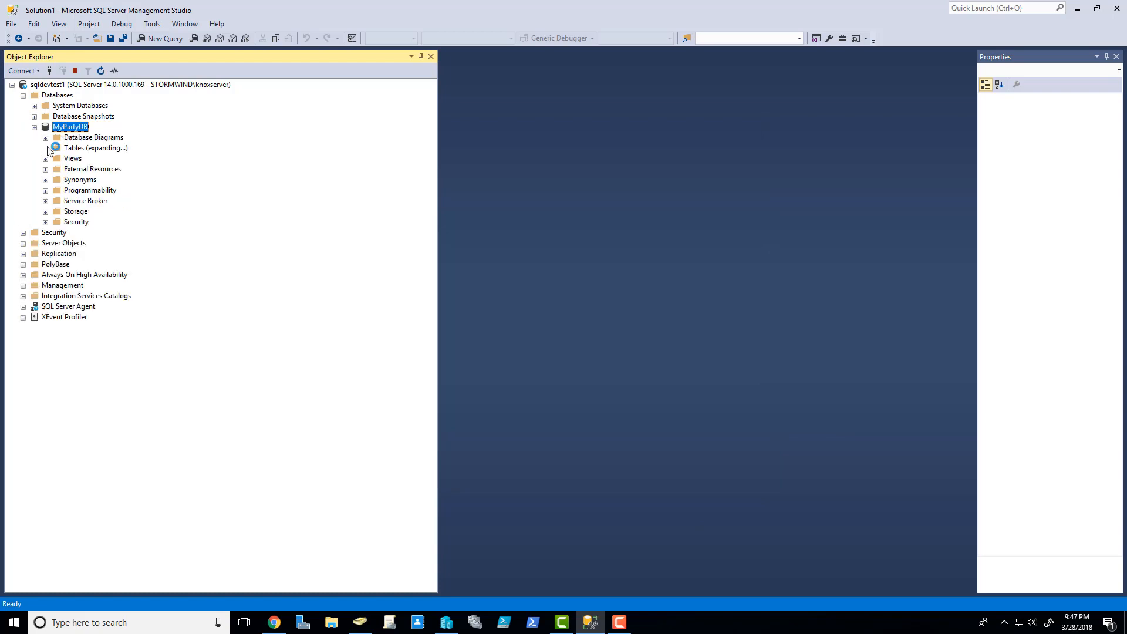
right_click(98, 200)
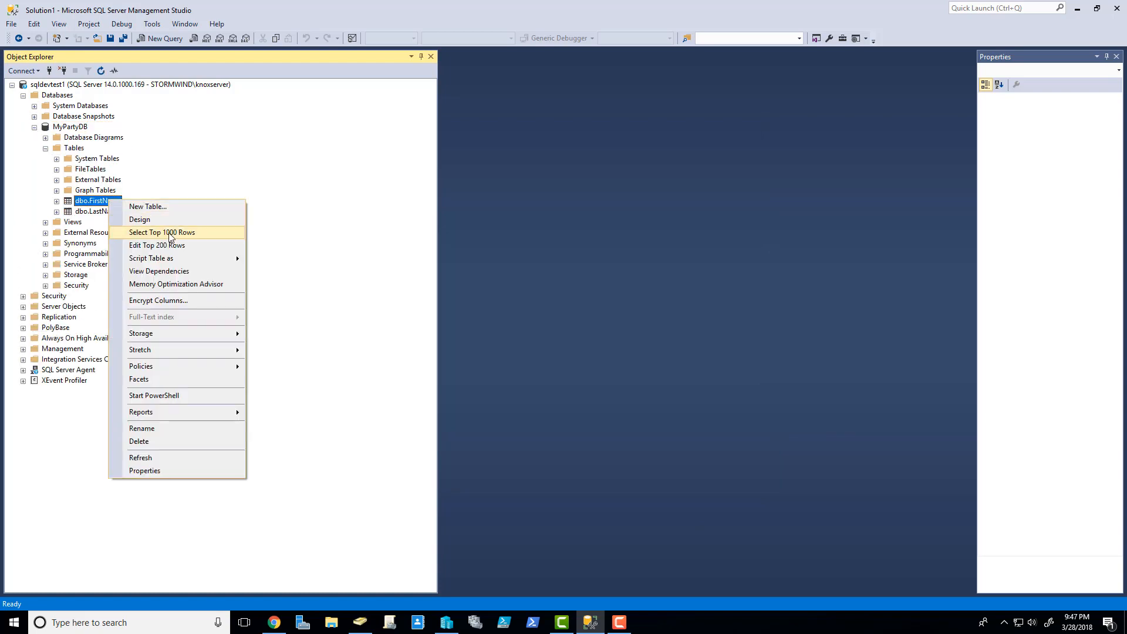
left_click(191, 233)
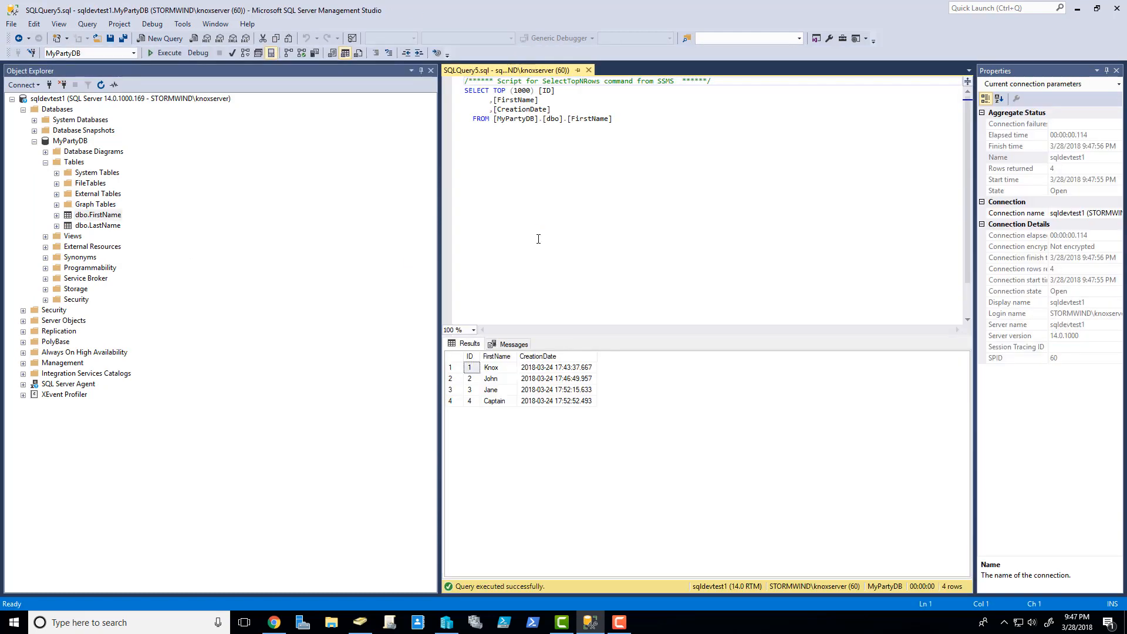